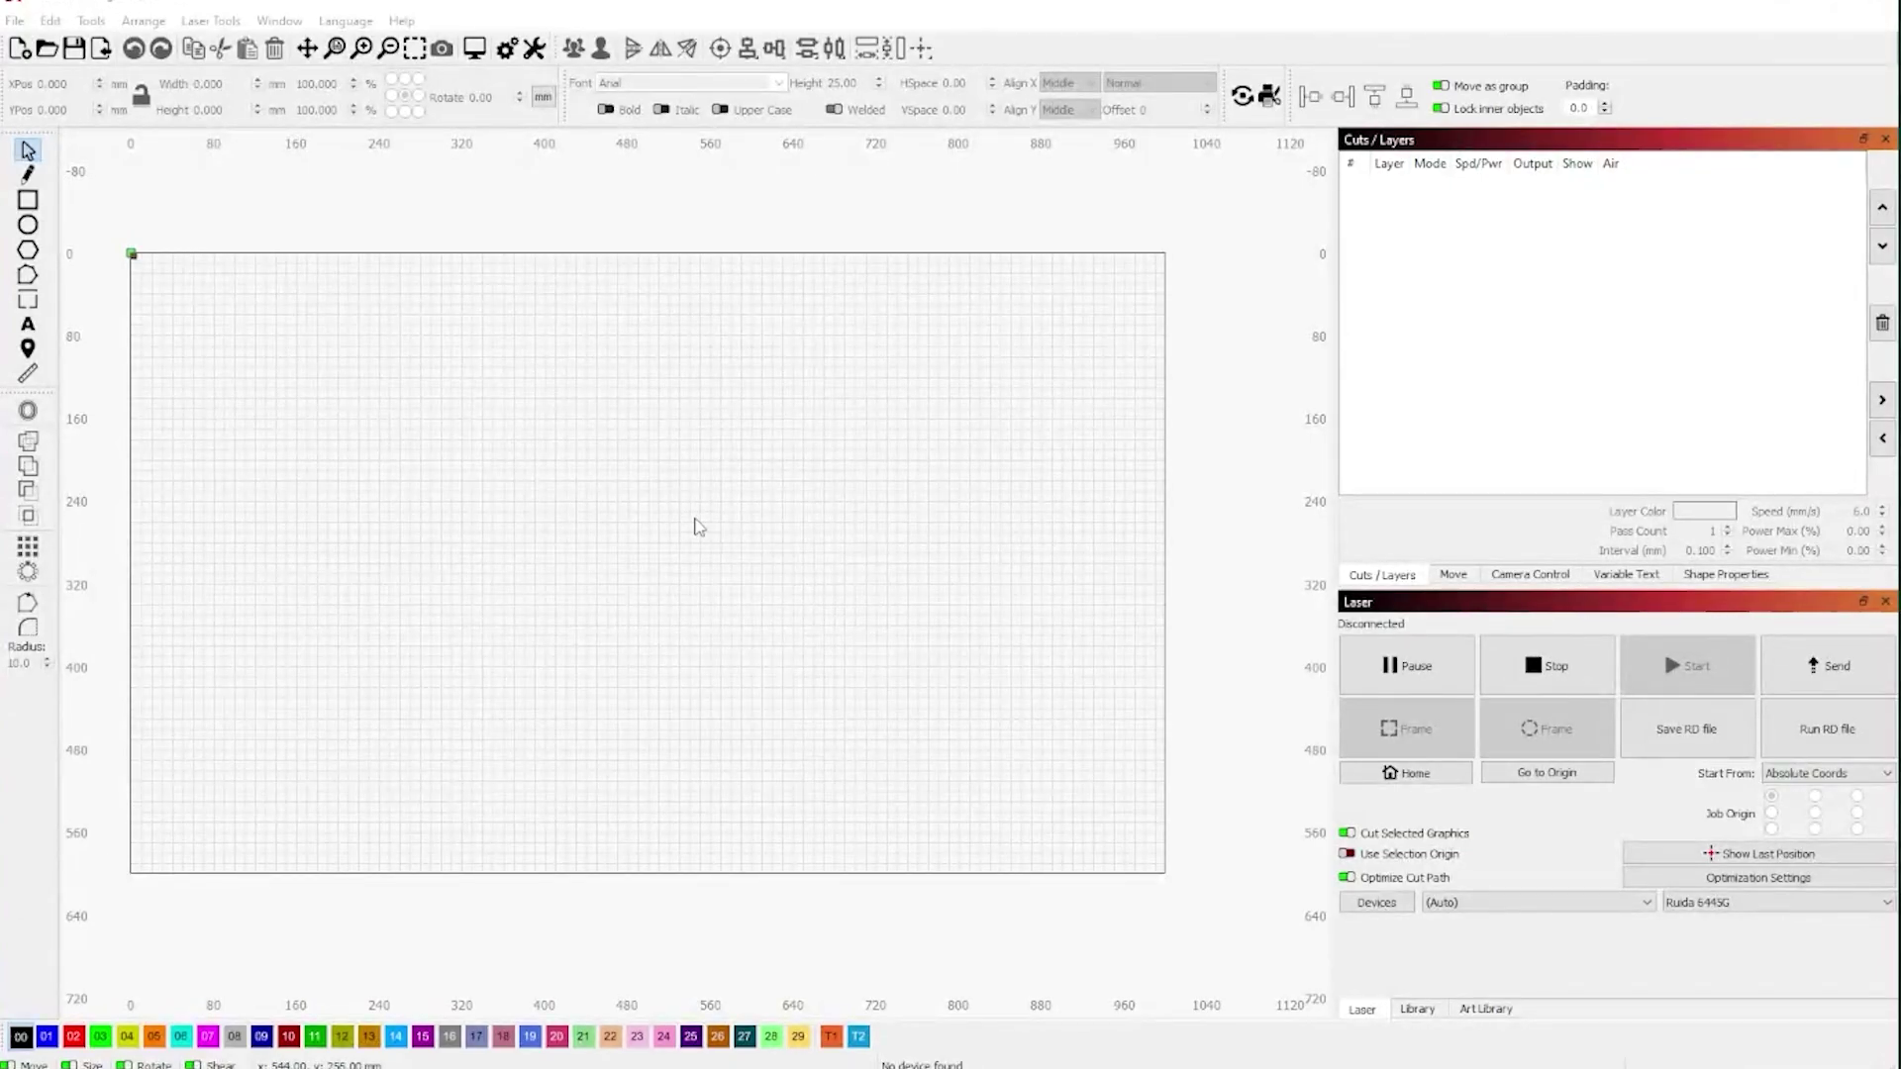
scroll(698, 528, down, 1)
- Draw a circle on layer C01, resize it to 5.9 × 5.9 mm, and select it
click(27, 223)
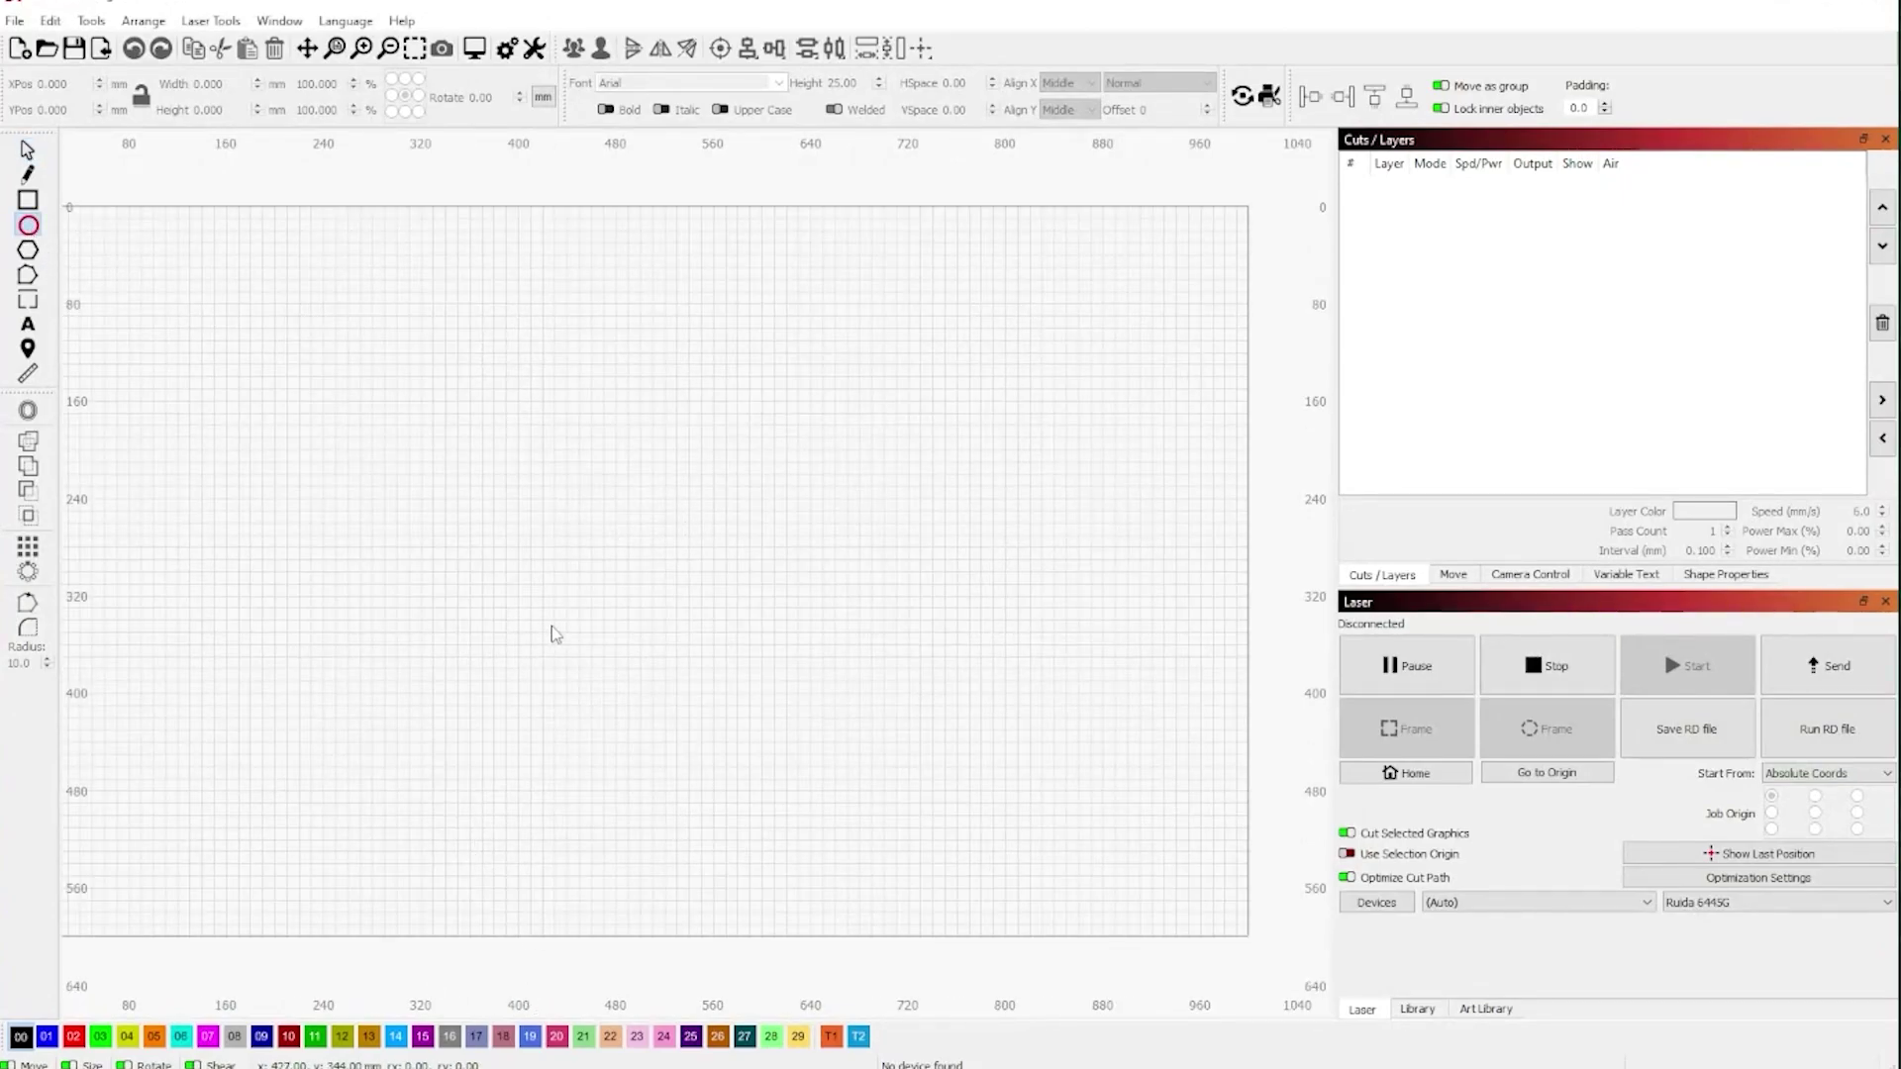
drag(537, 612, 553, 624)
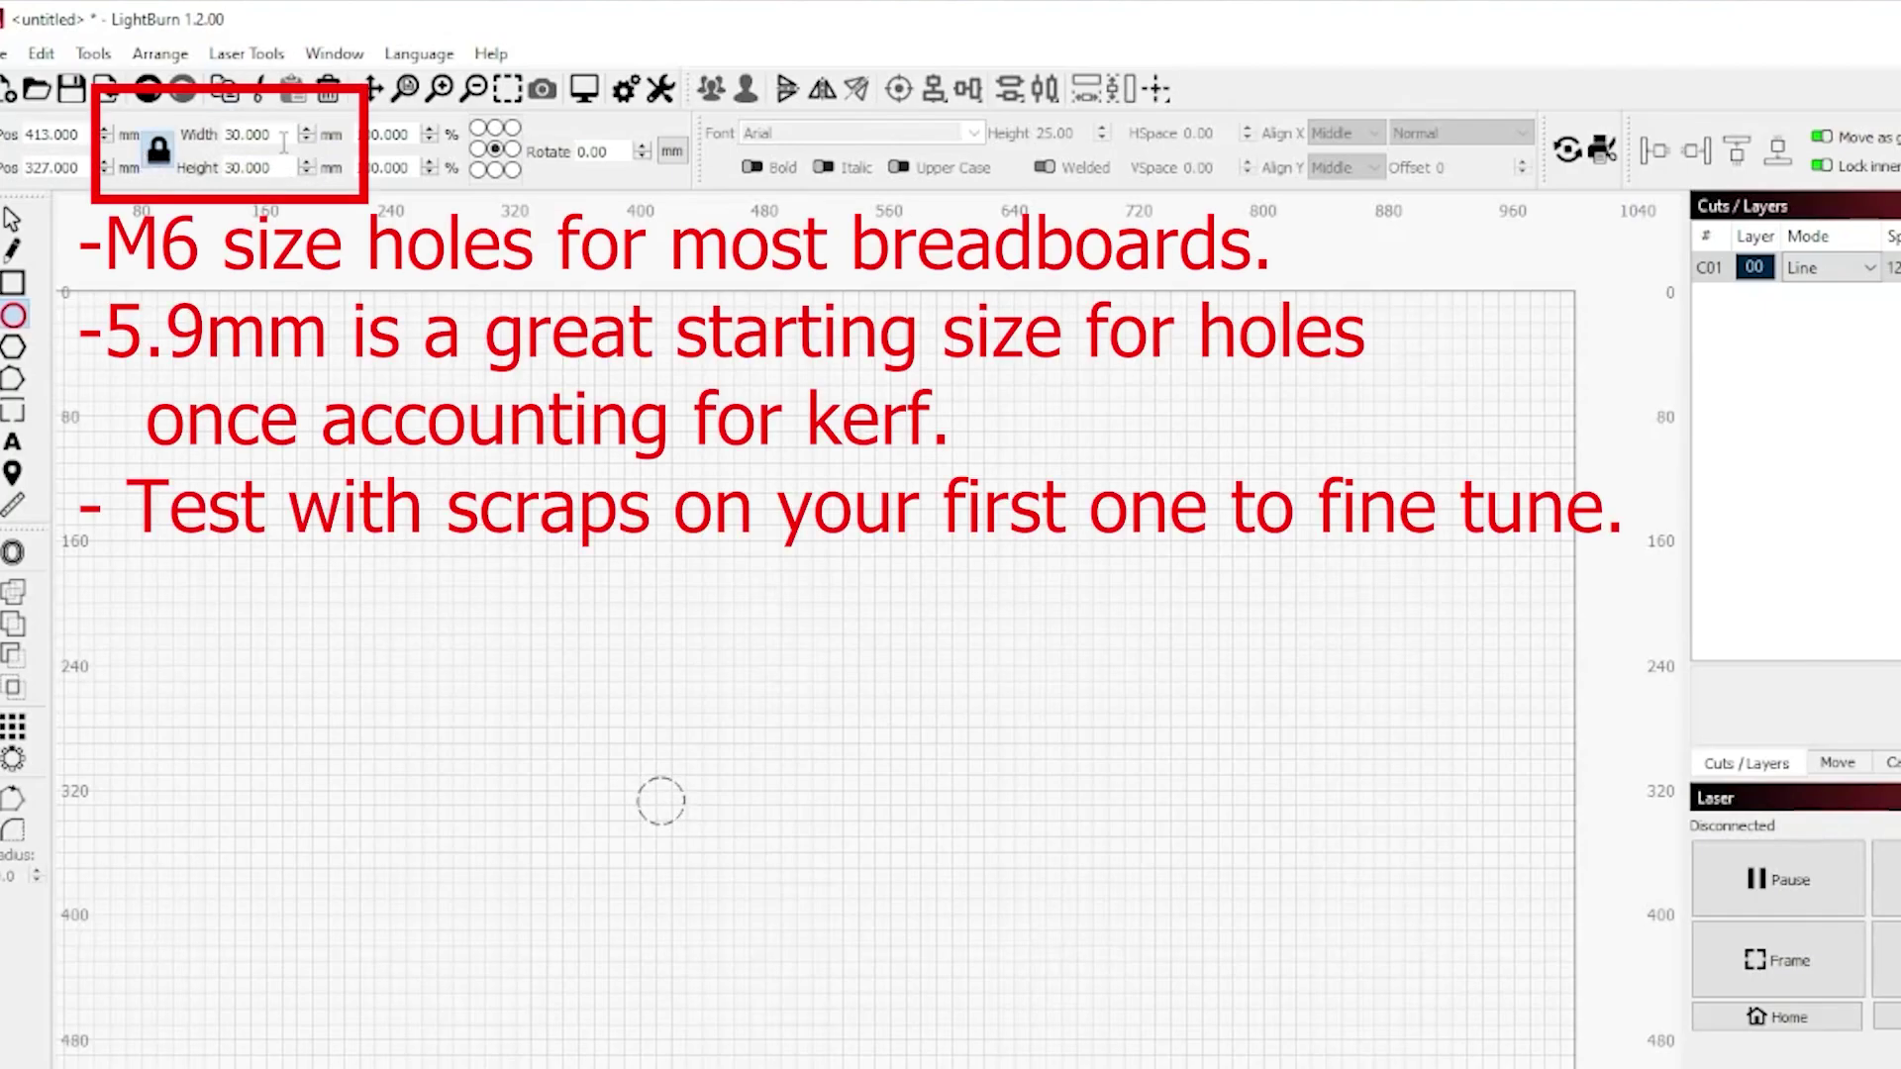
double_click(239, 134)
text(5.9)
key(Return)
scroll(732, 849, up, 2)
scroll(716, 775, up, 2)
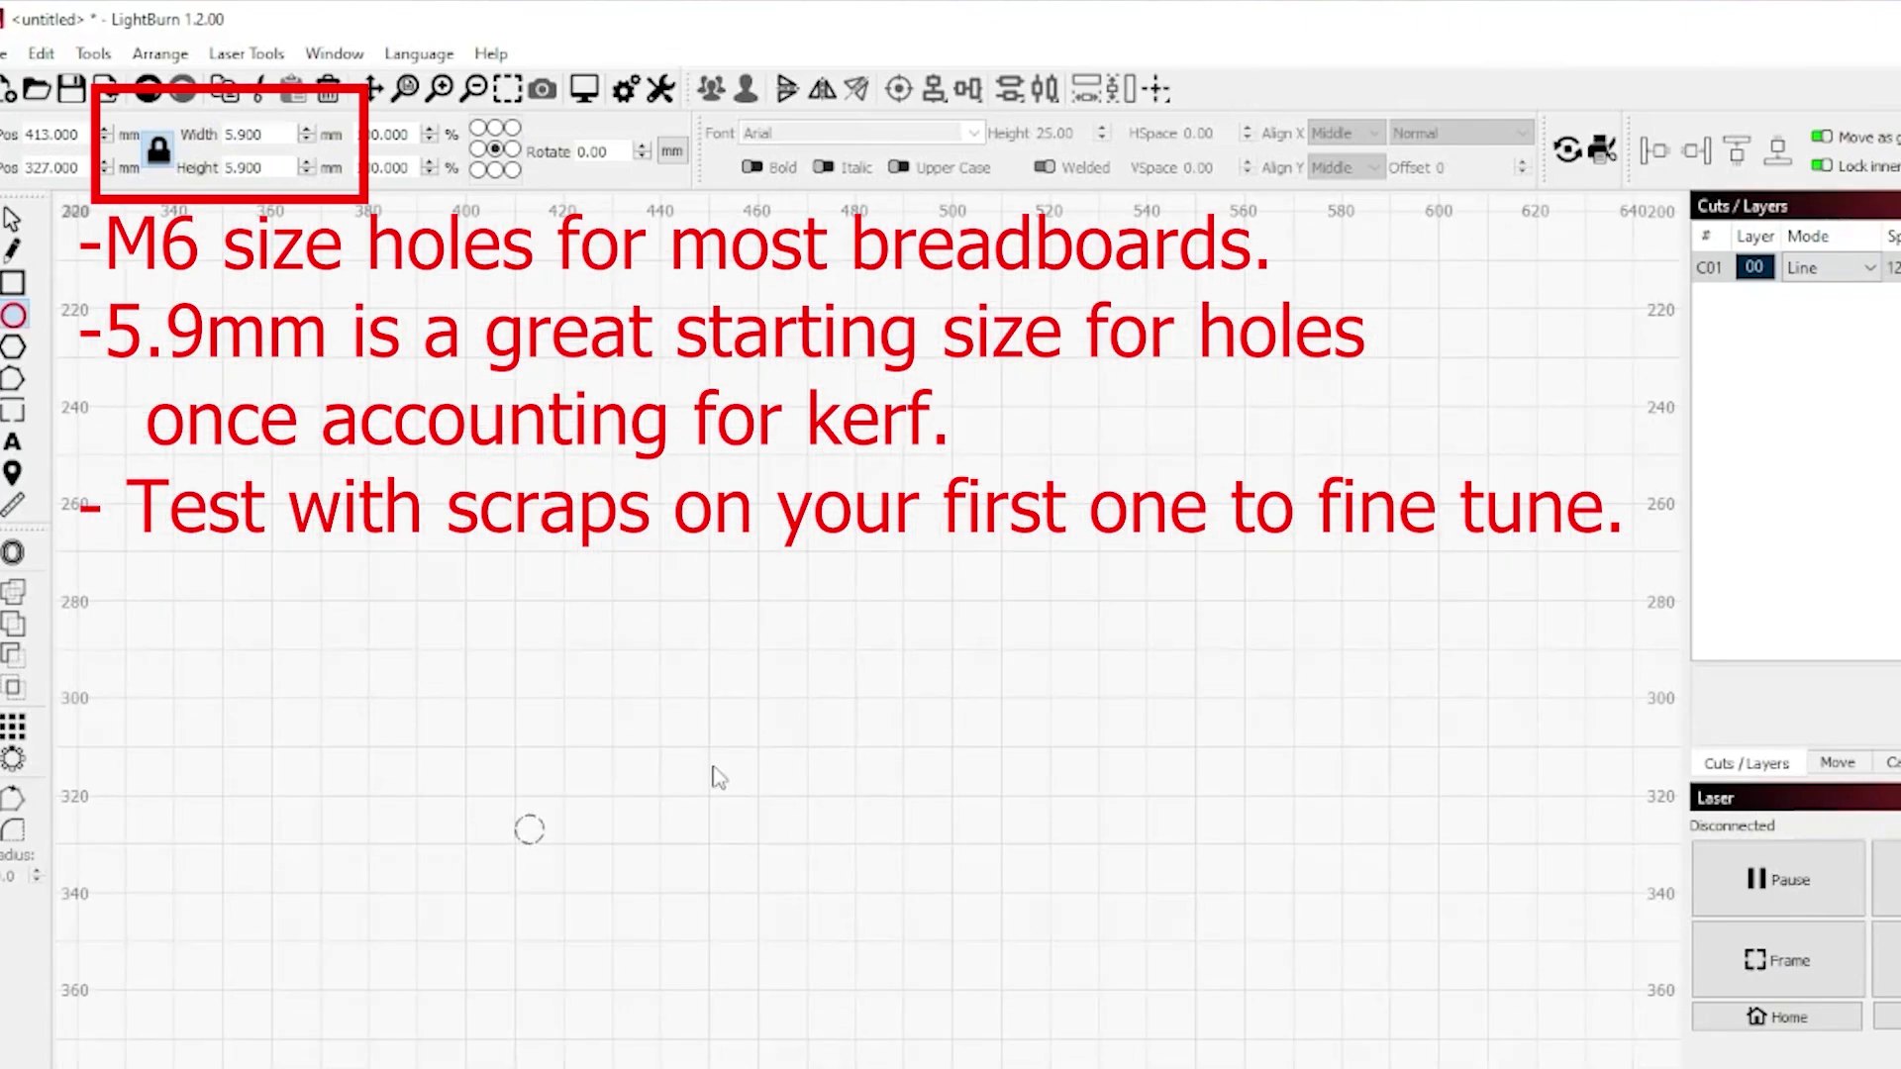
click(20, 220)
click(528, 830)
click(600, 809)
drag(615, 942, 474, 790)
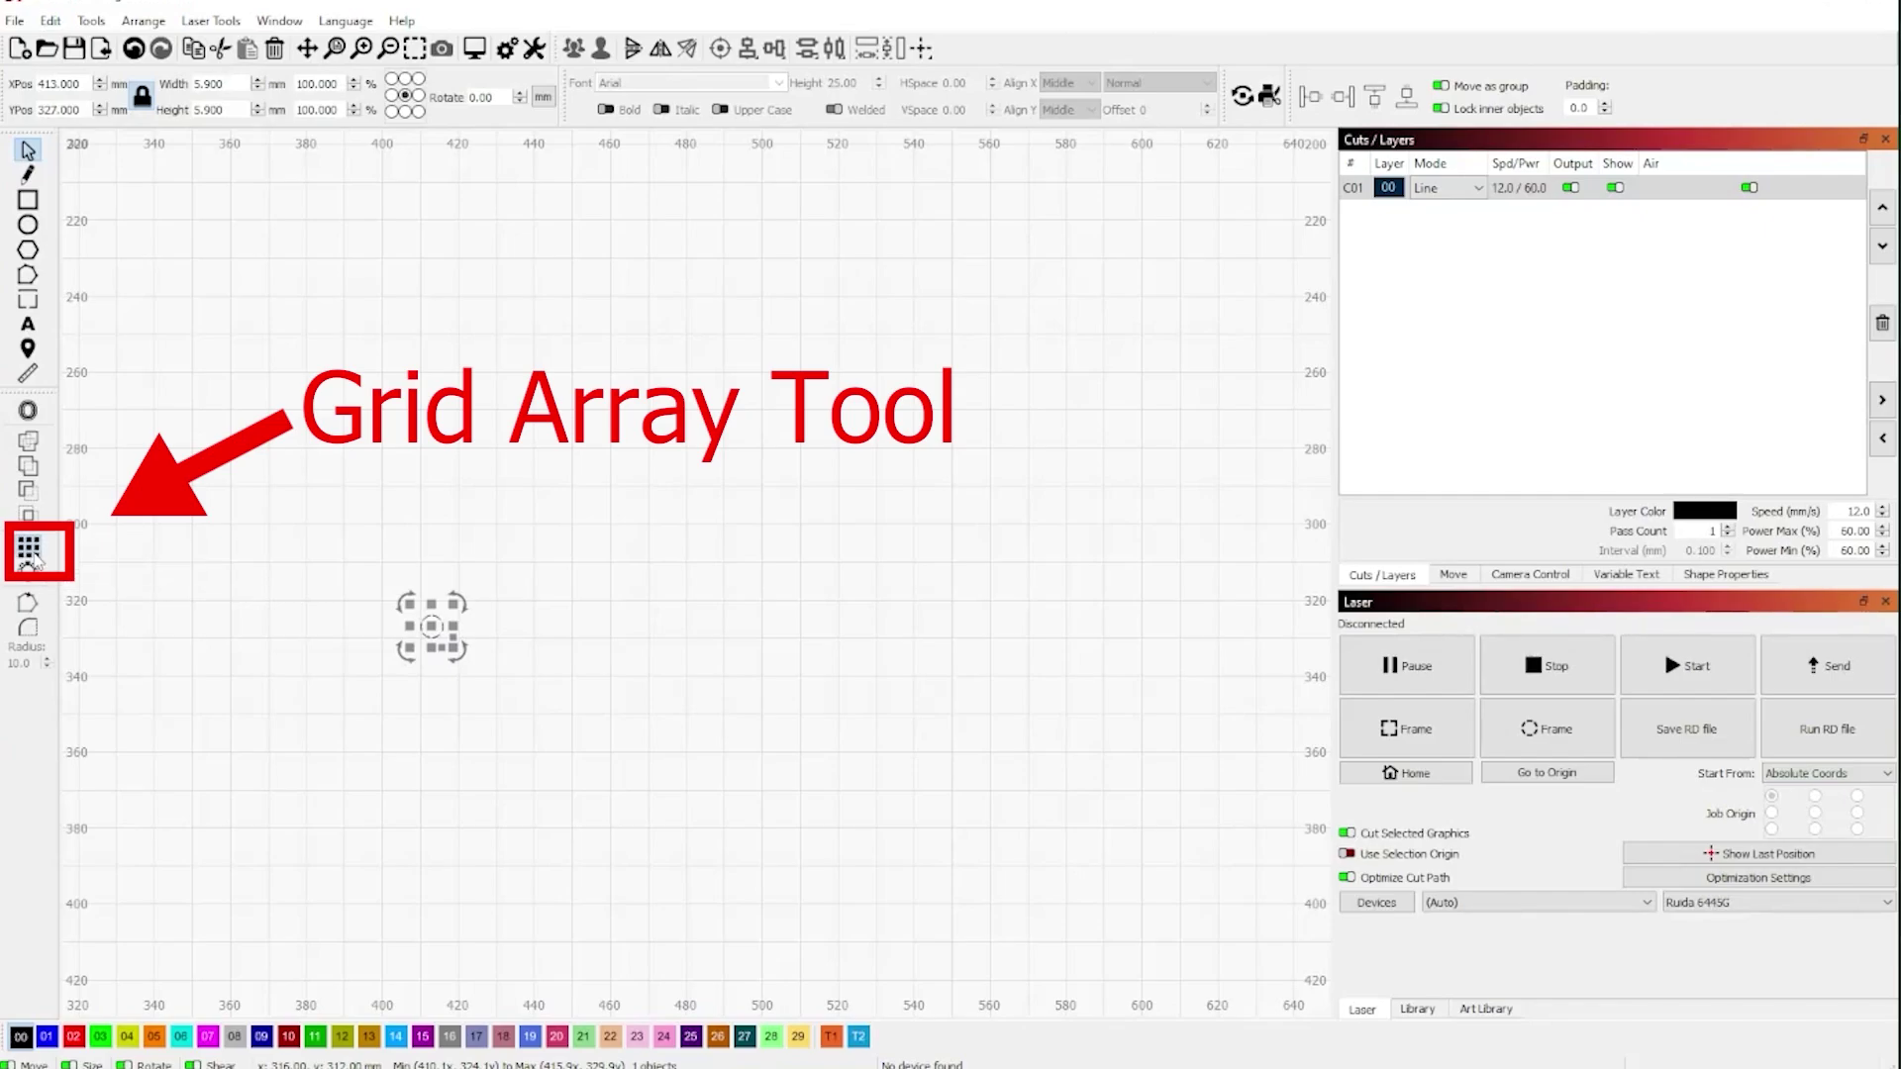
- Array the circle into 6 columns by 5 rows, spaced 50 mm centre to centre
click(28, 551)
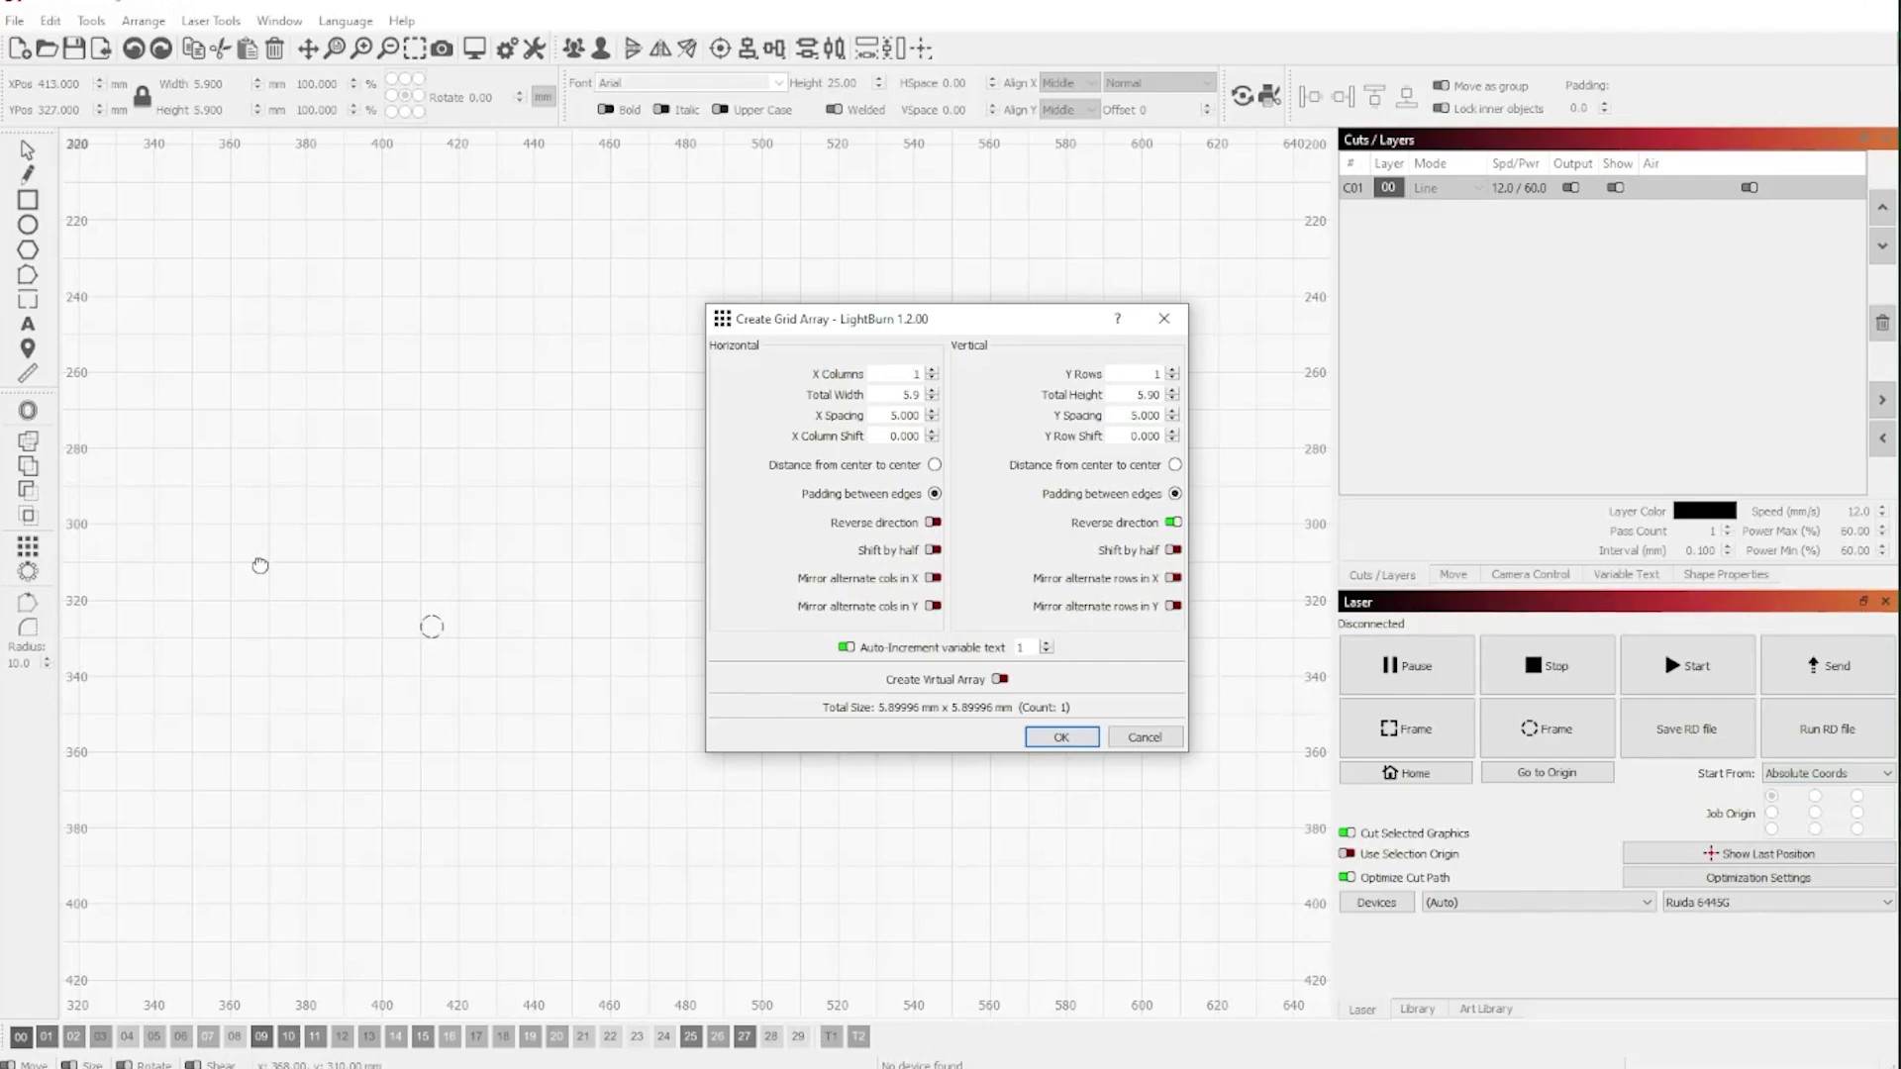
click(933, 369)
click(933, 370)
click(933, 370)
click(1173, 371)
click(1174, 370)
click(1174, 369)
click(1174, 381)
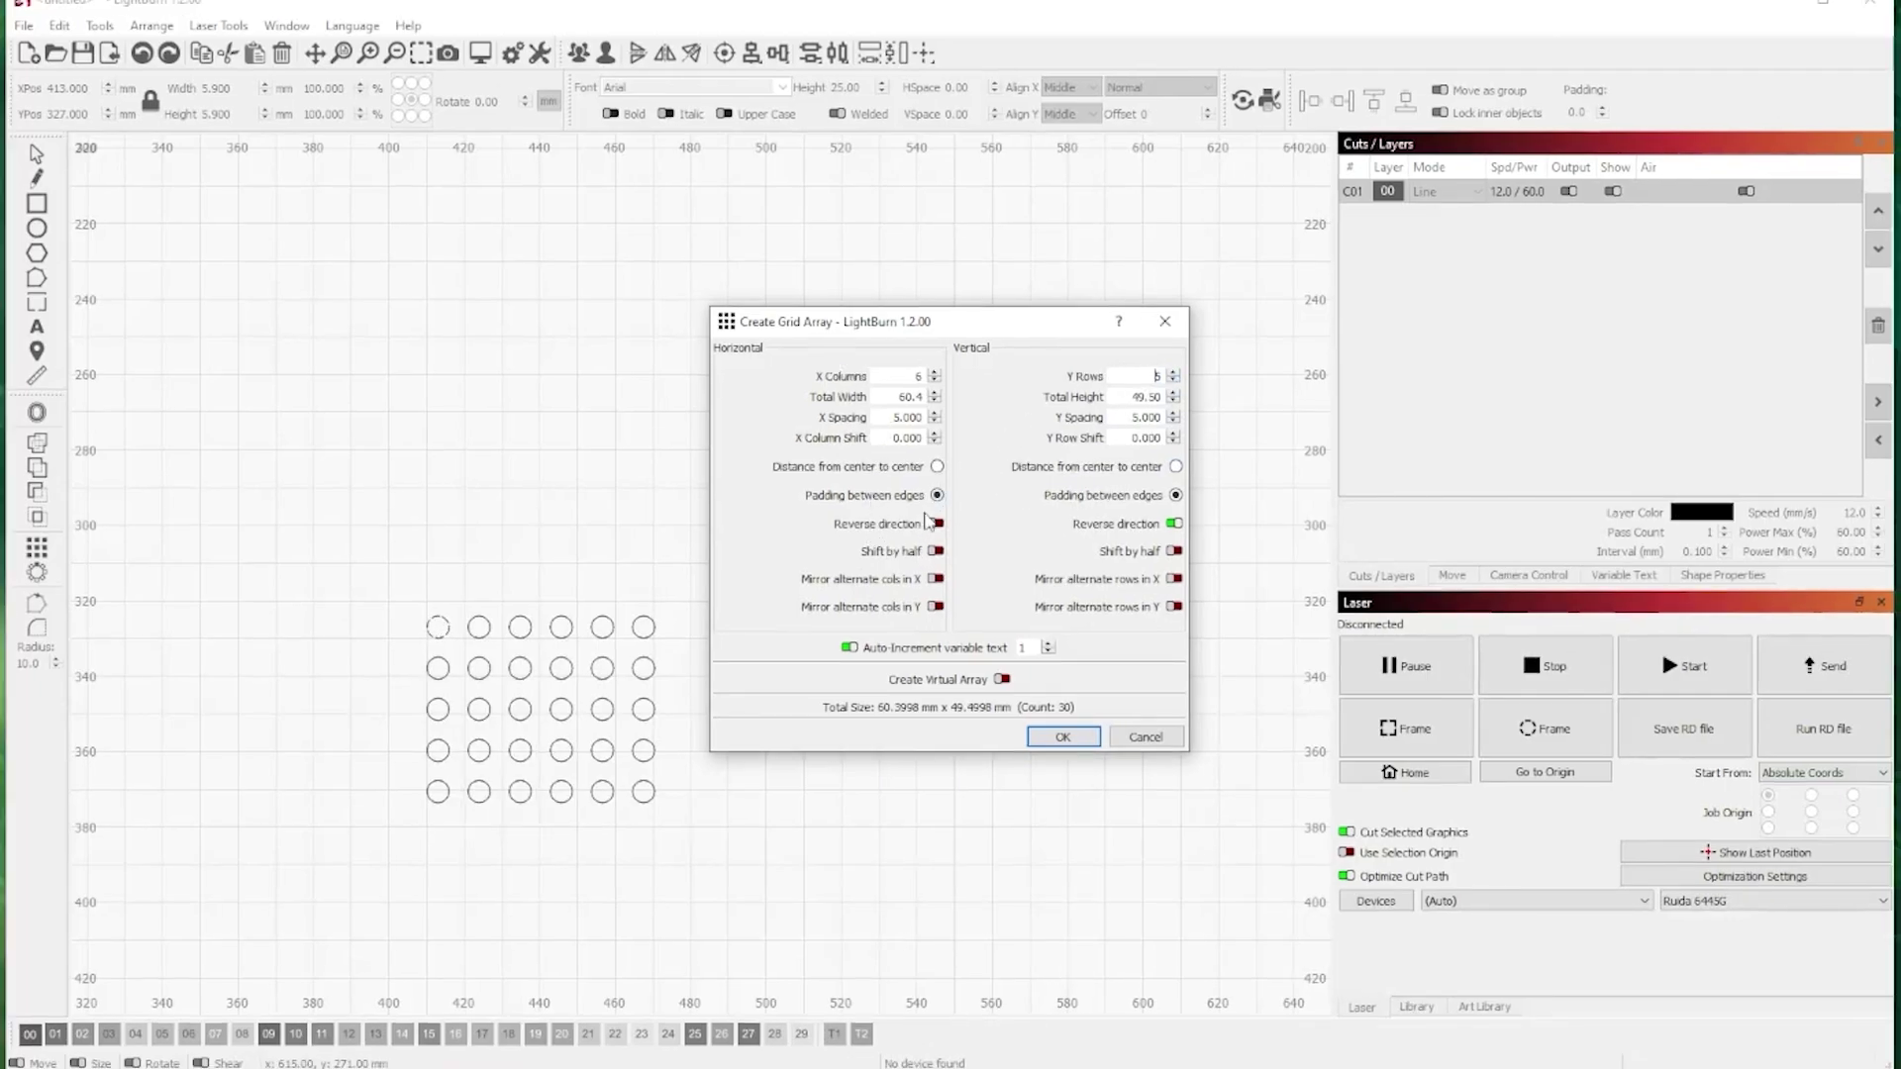
click(936, 468)
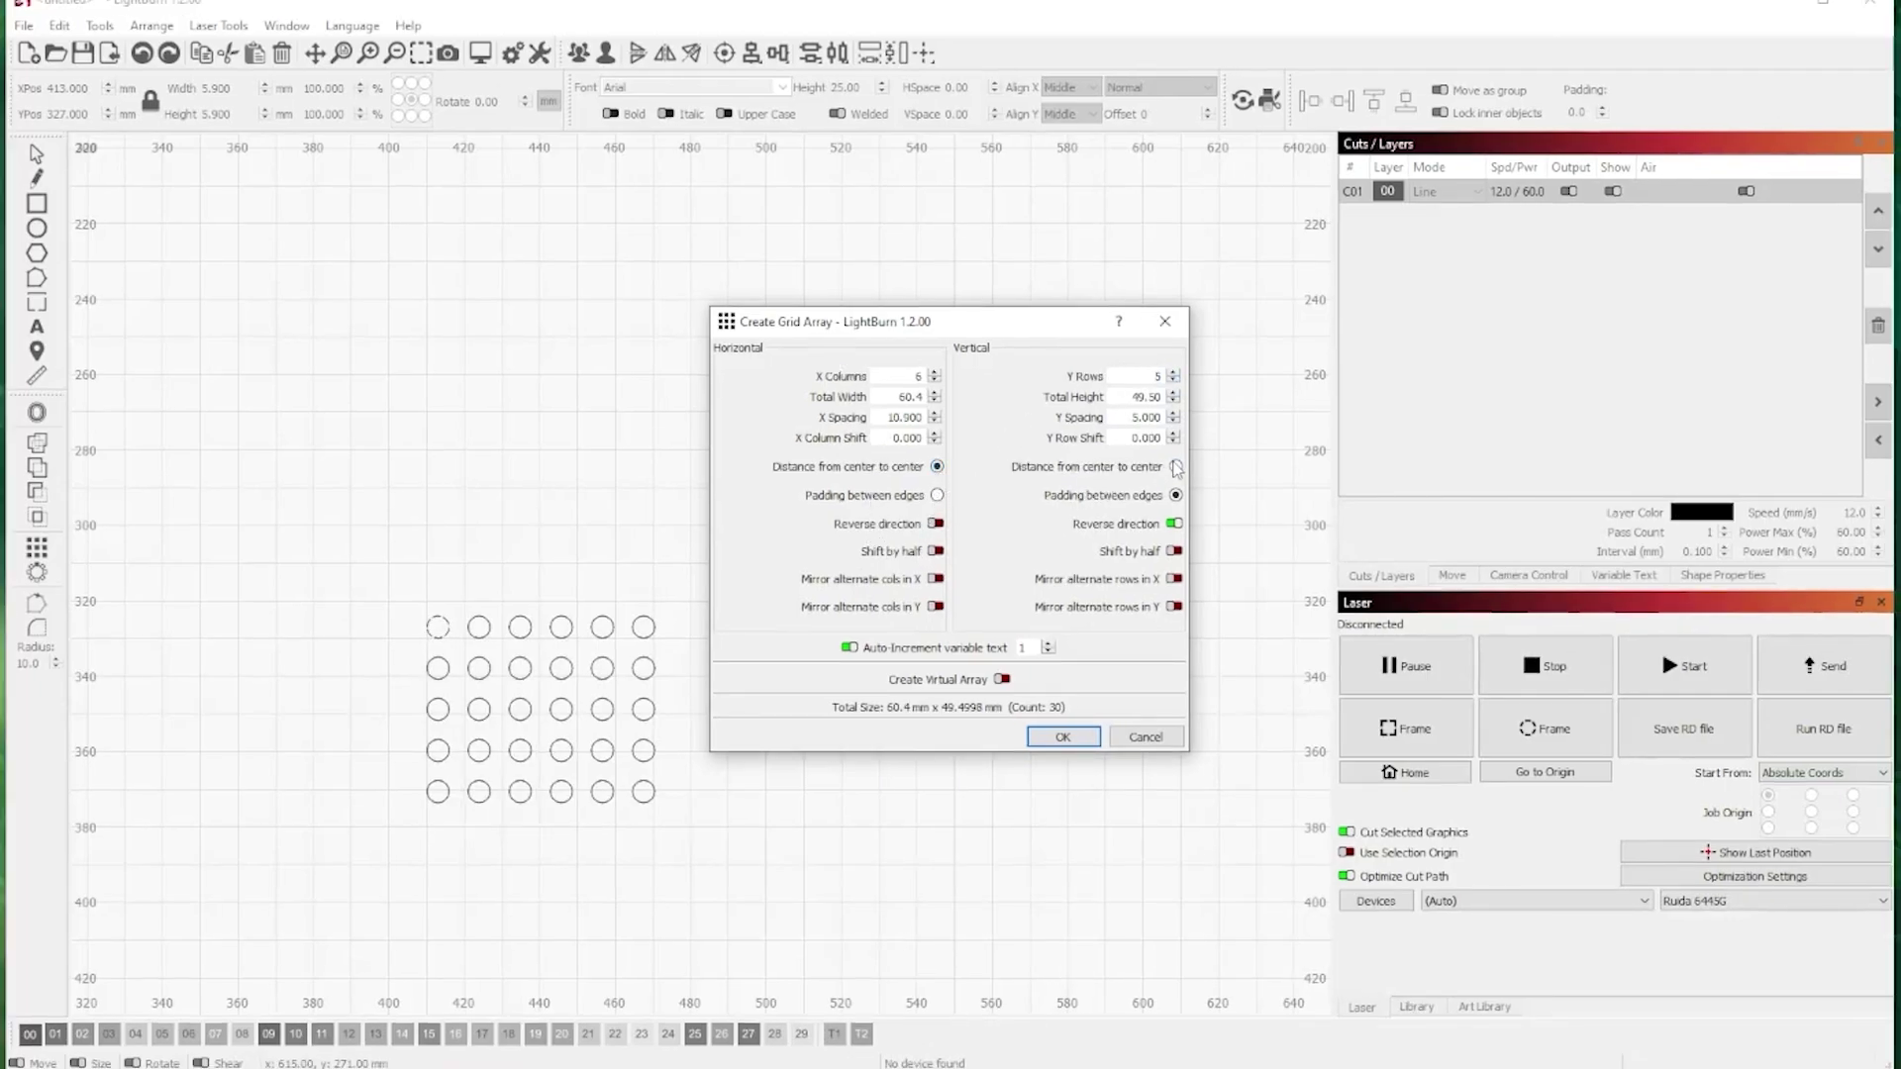
click(1175, 466)
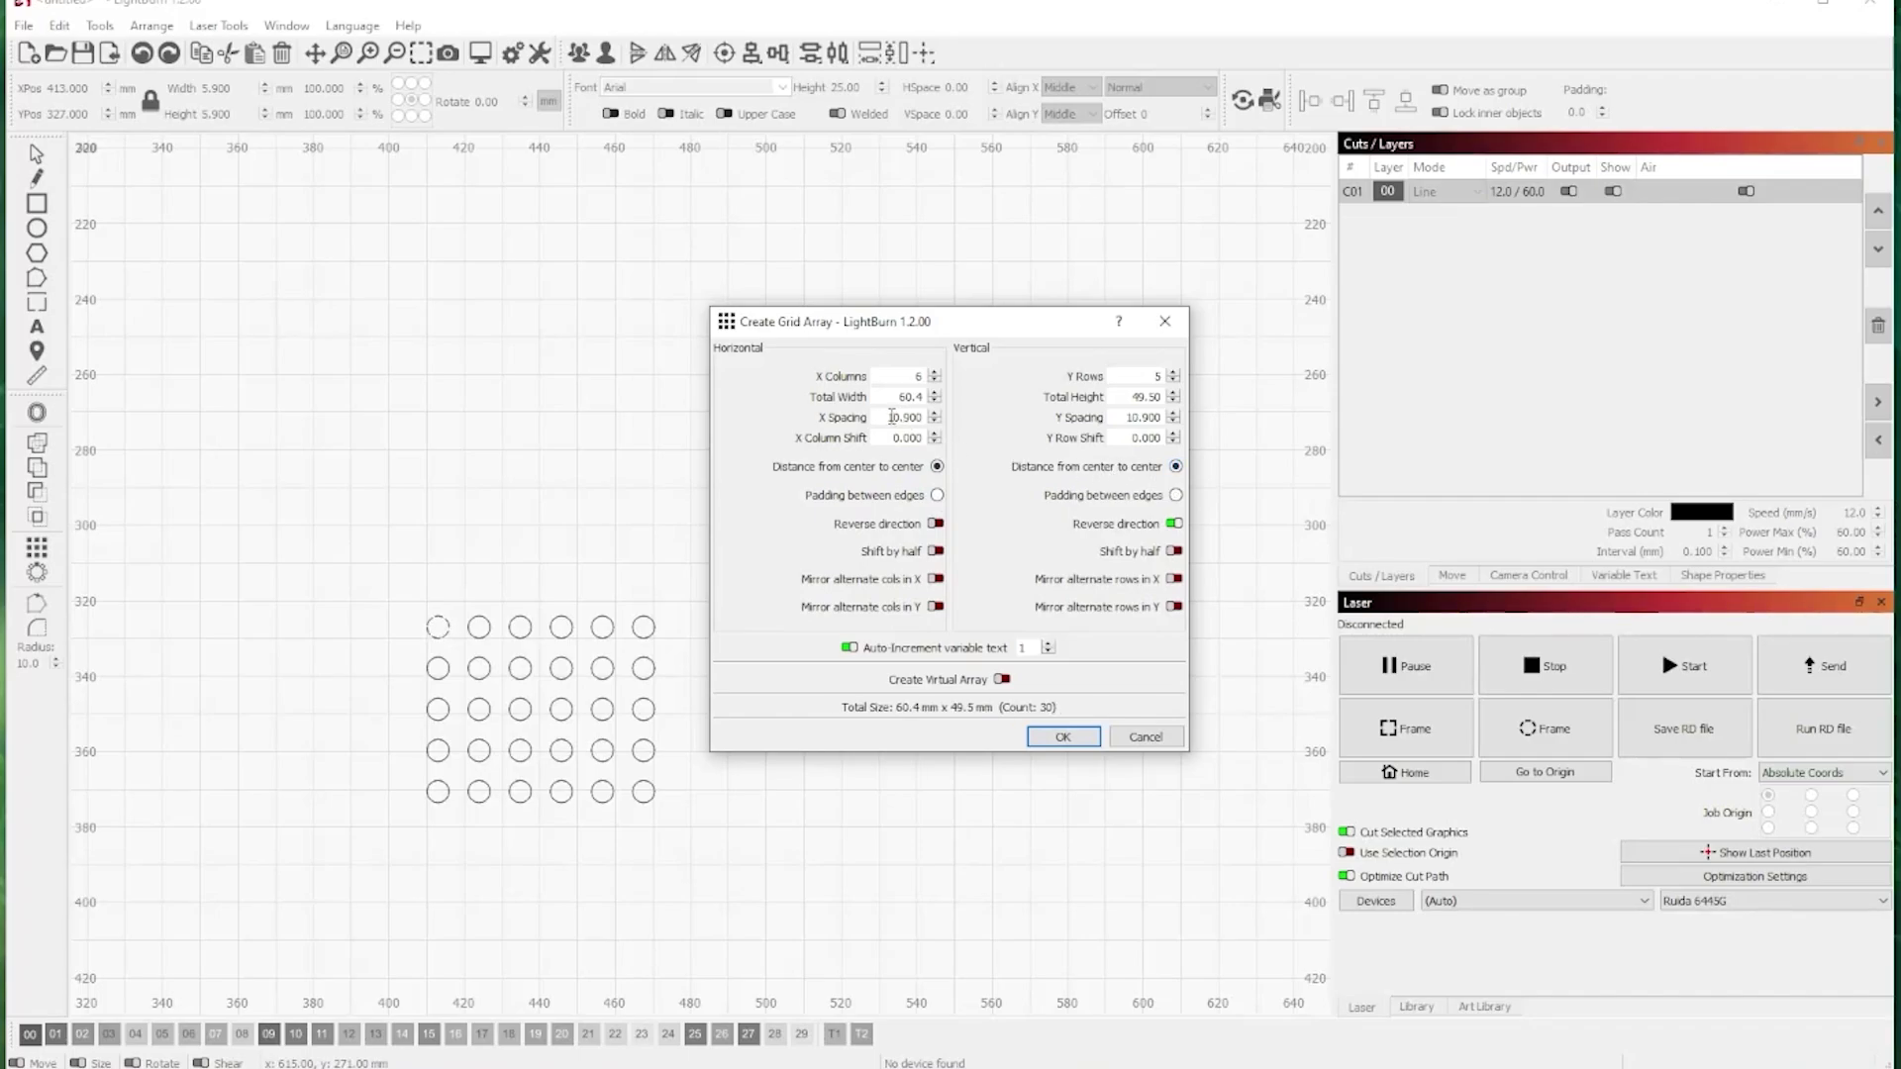
double_click(903, 418)
text(50)
double_click(1142, 417)
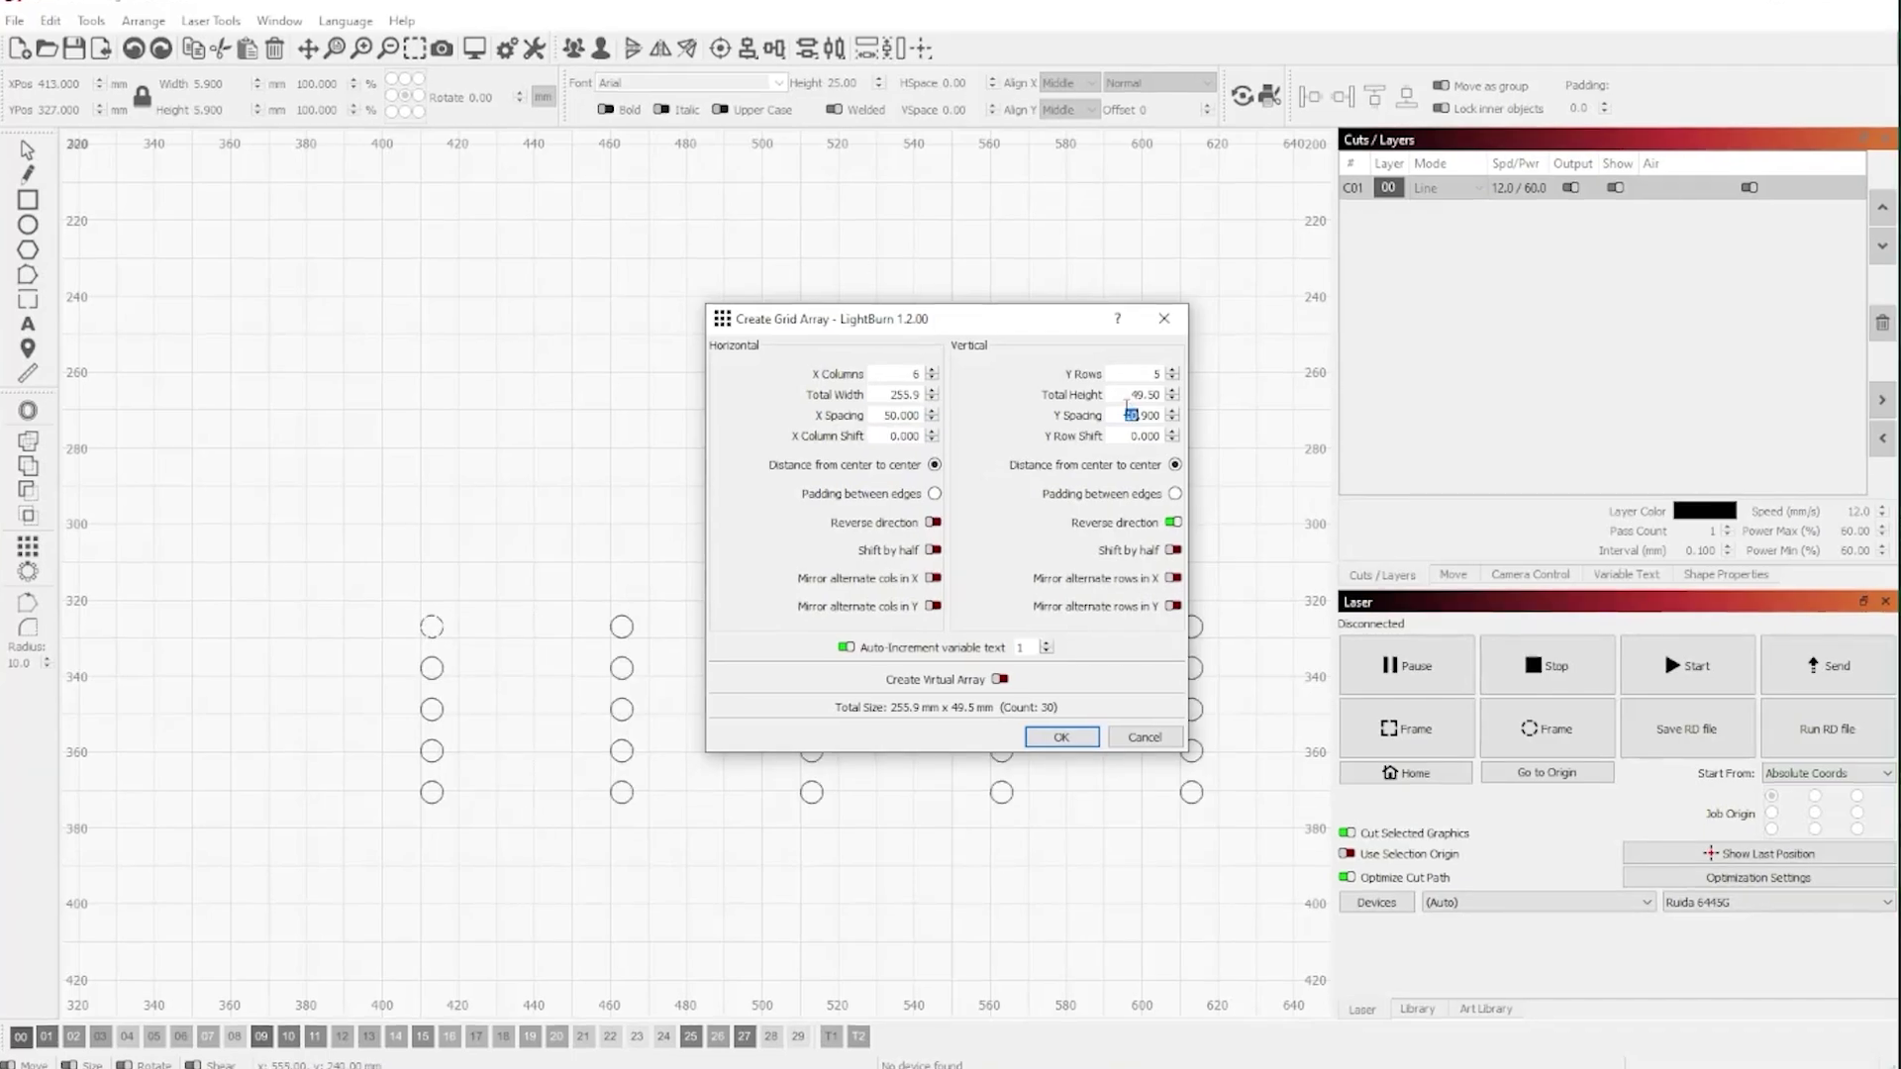
text(50)
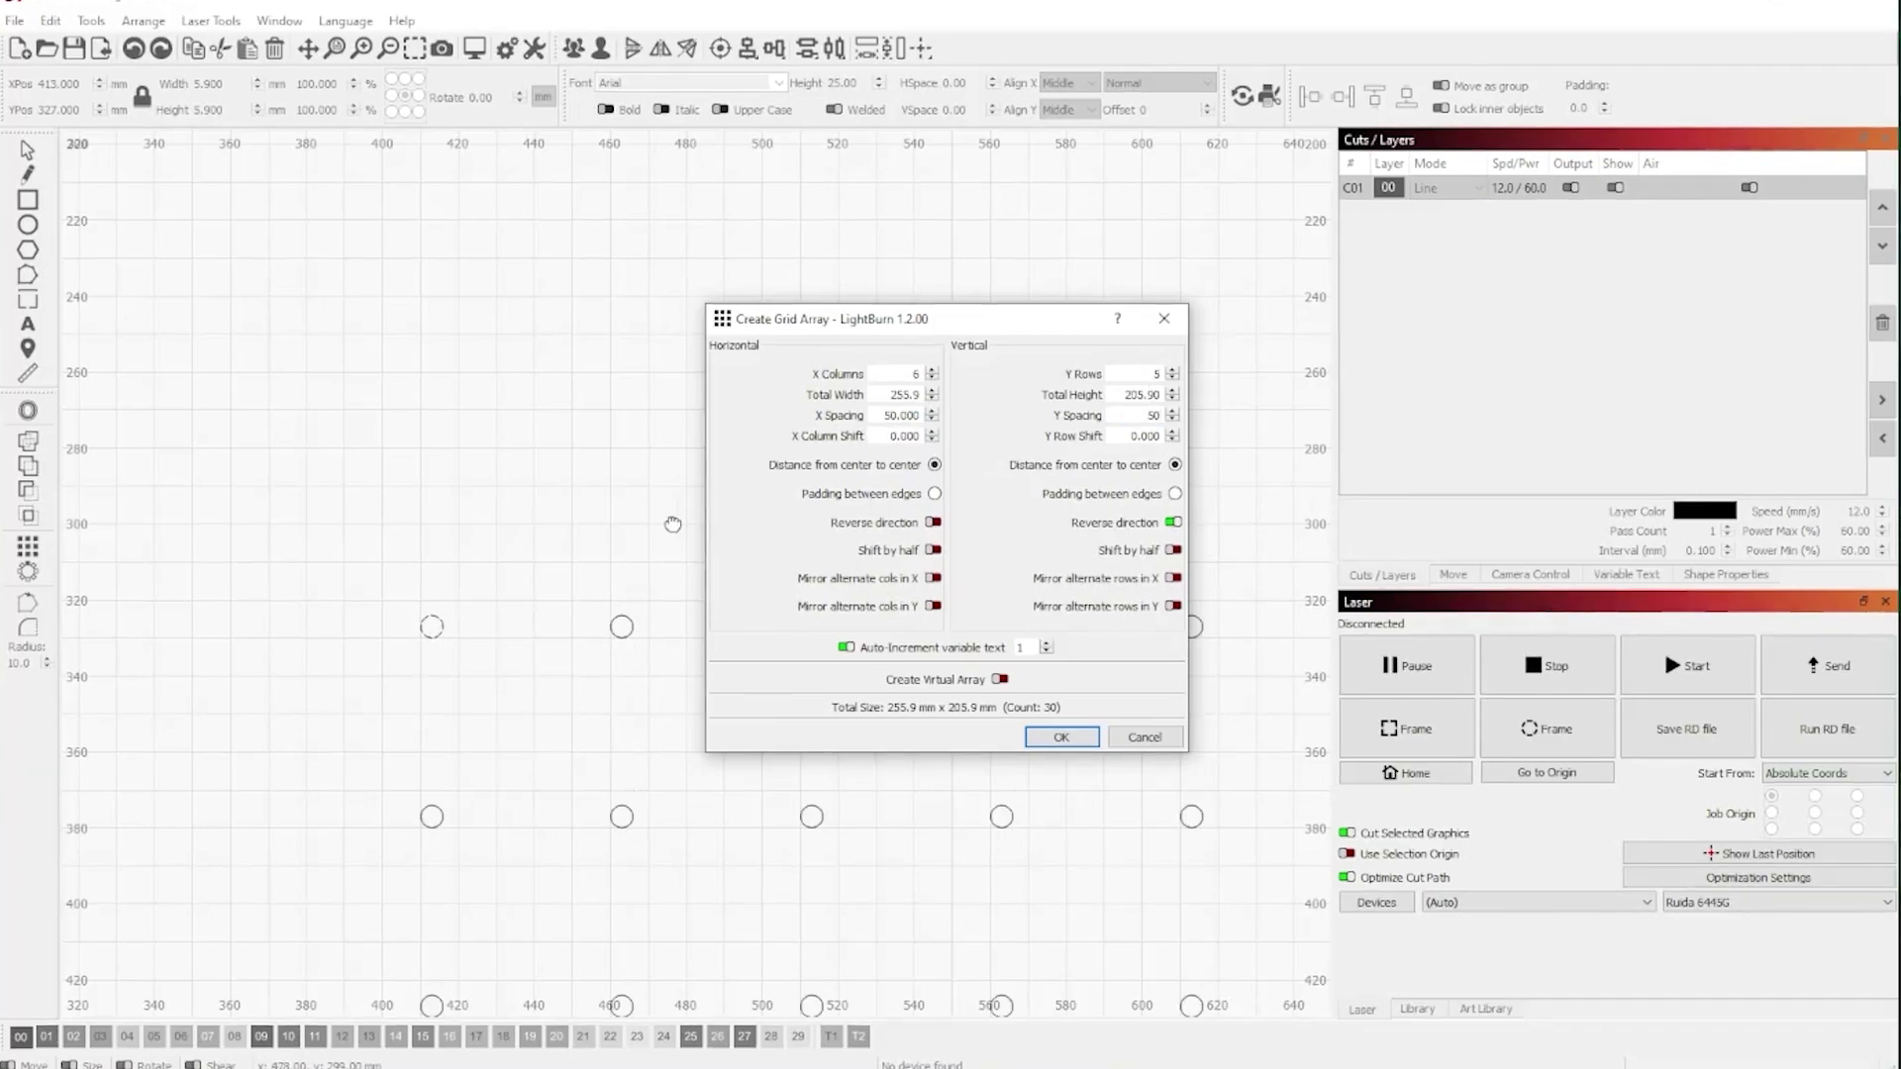
scroll(559, 501, down, 2)
drag(559, 501, 371, 623)
mouse_move(925, 336)
mouse_down()
mouse_move(1043, 335)
mouse_move(1457, 262)
mouse_up()
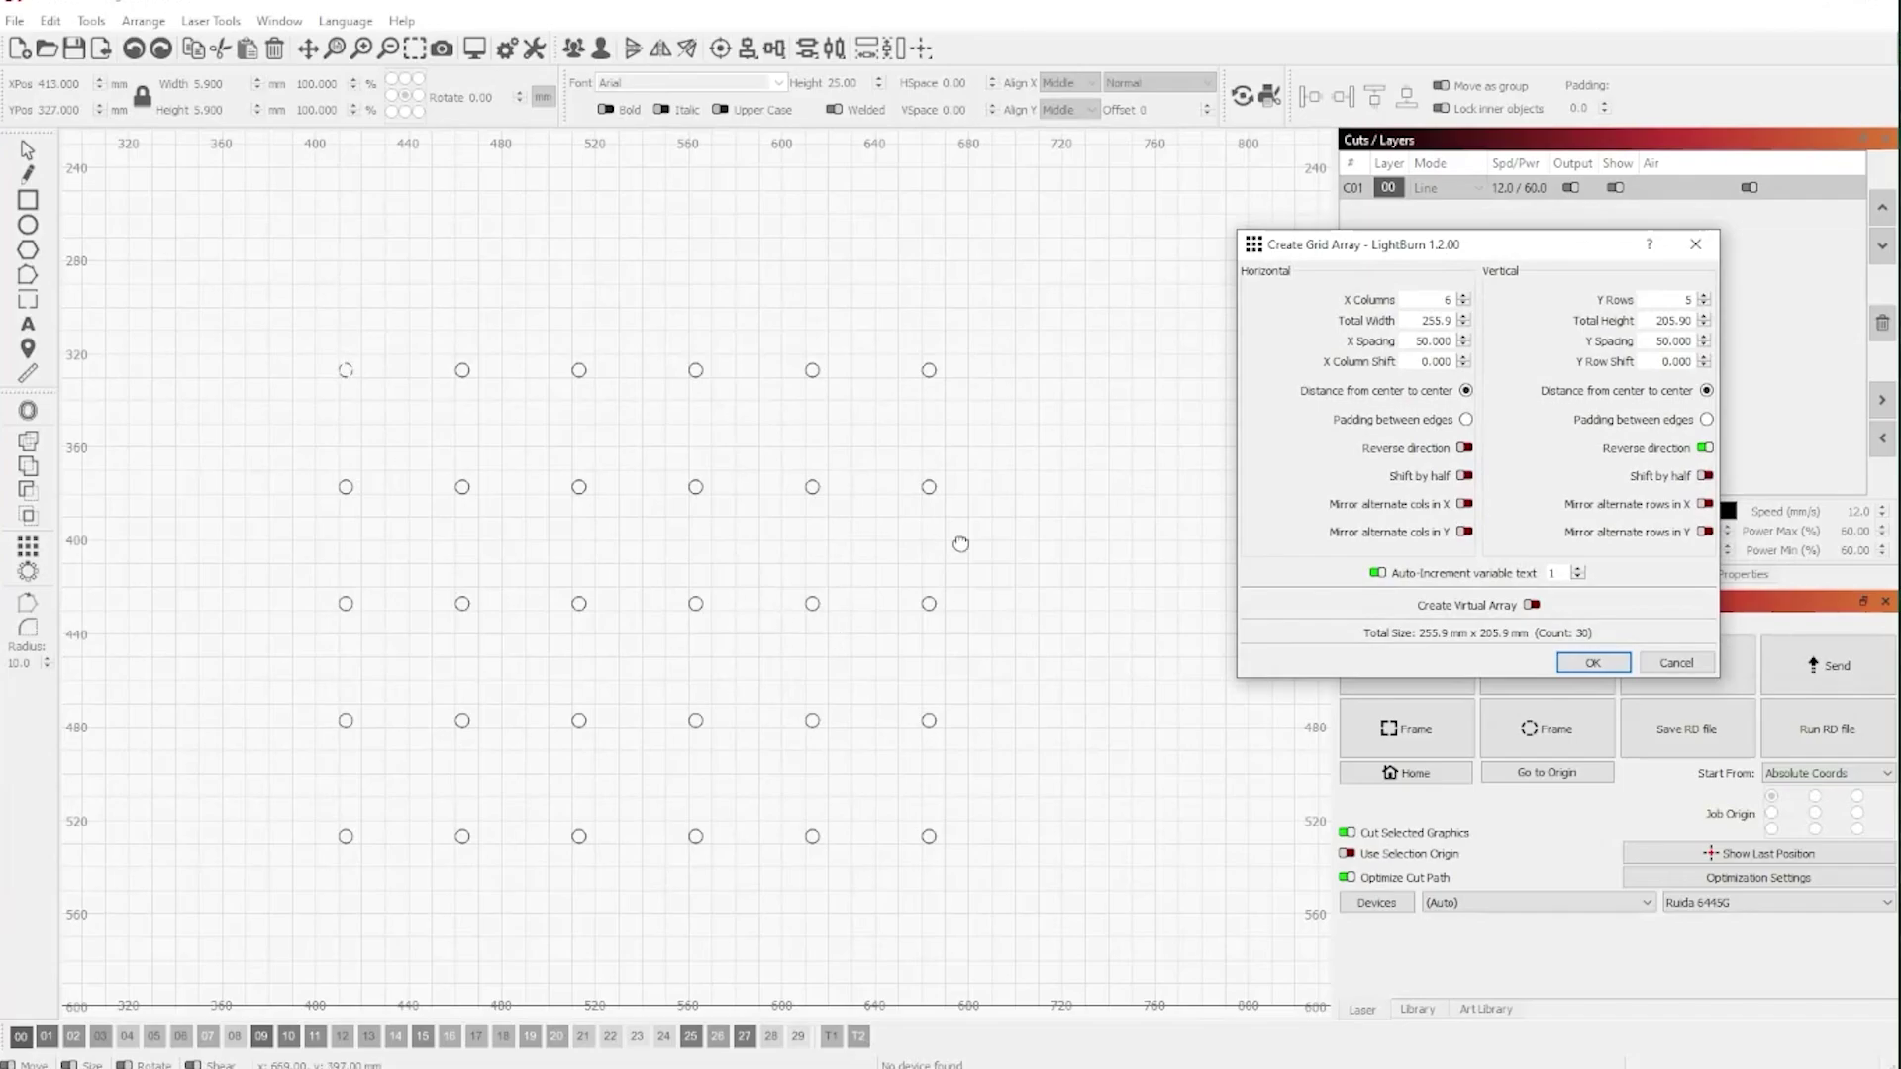
drag(1070, 589, 1090, 525)
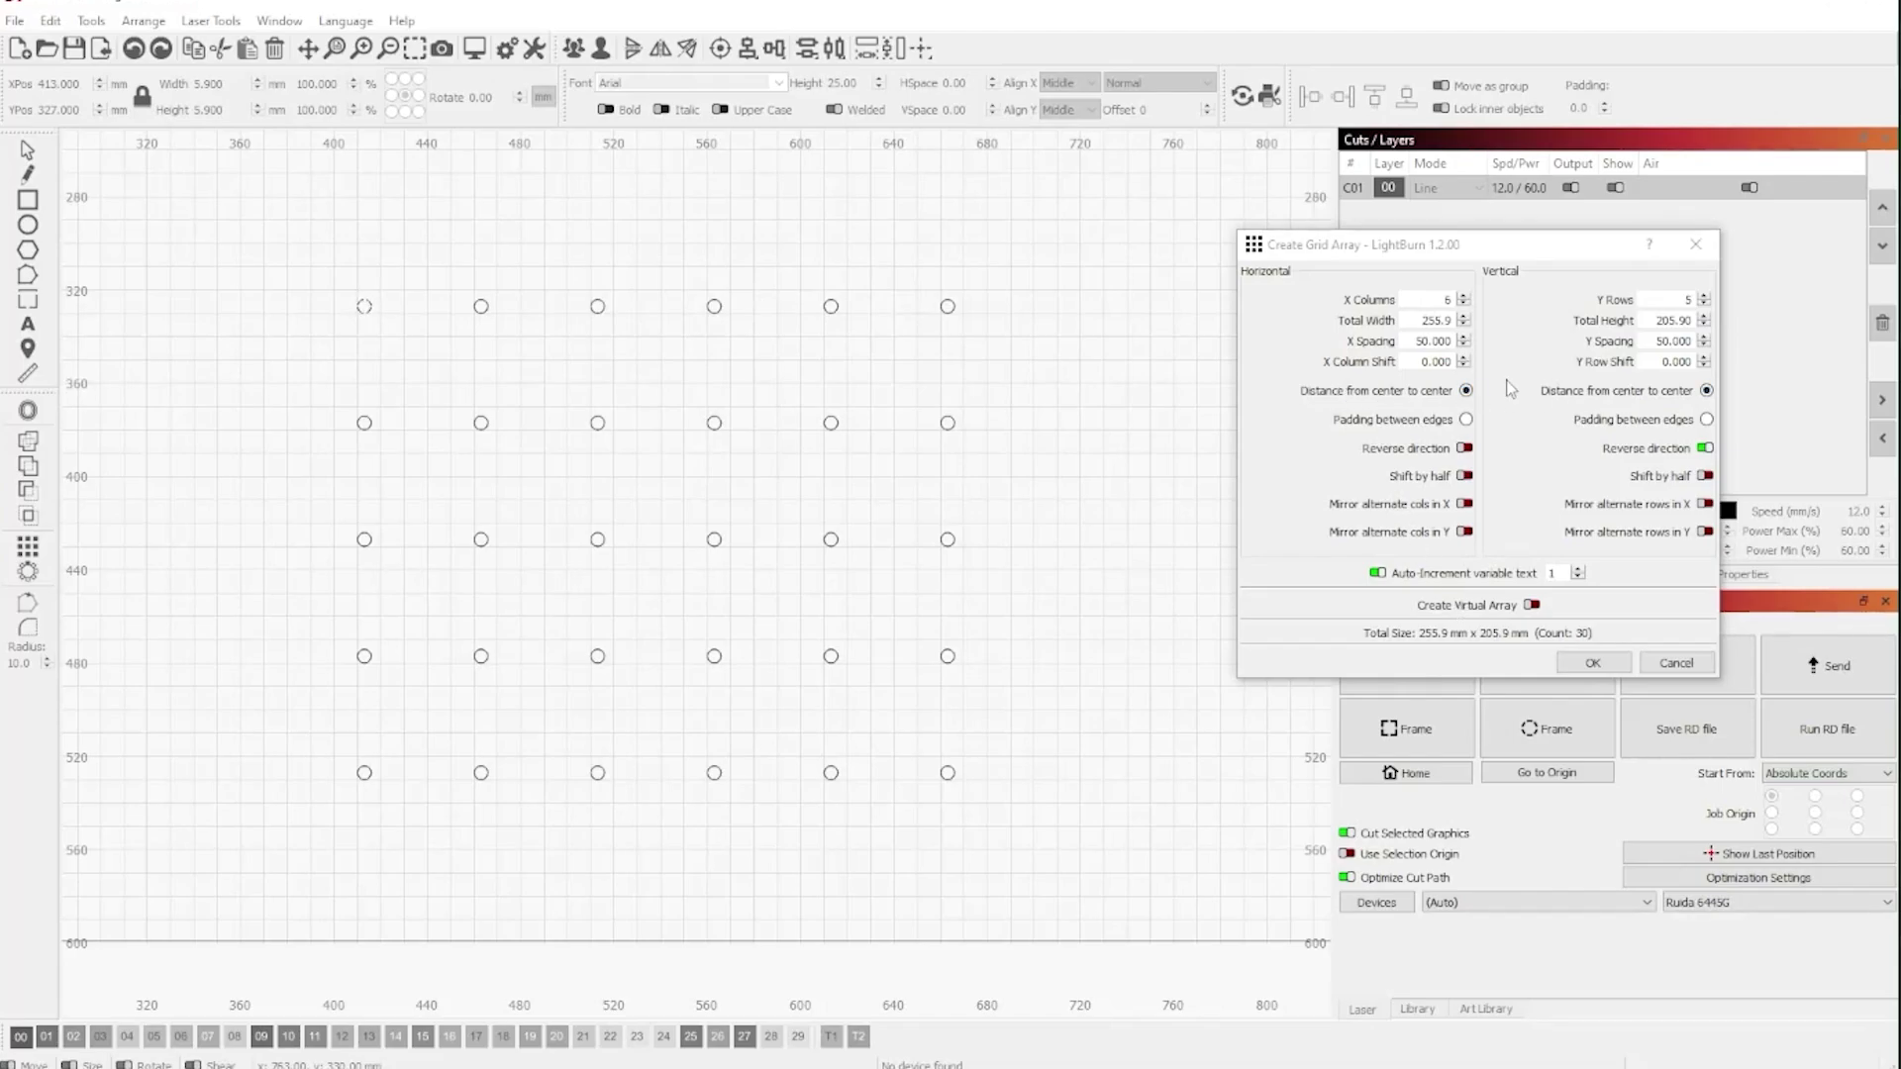
click(1579, 665)
- Draw a 303 × 253 mm board outline around the circle grid and save the project
click(27, 200)
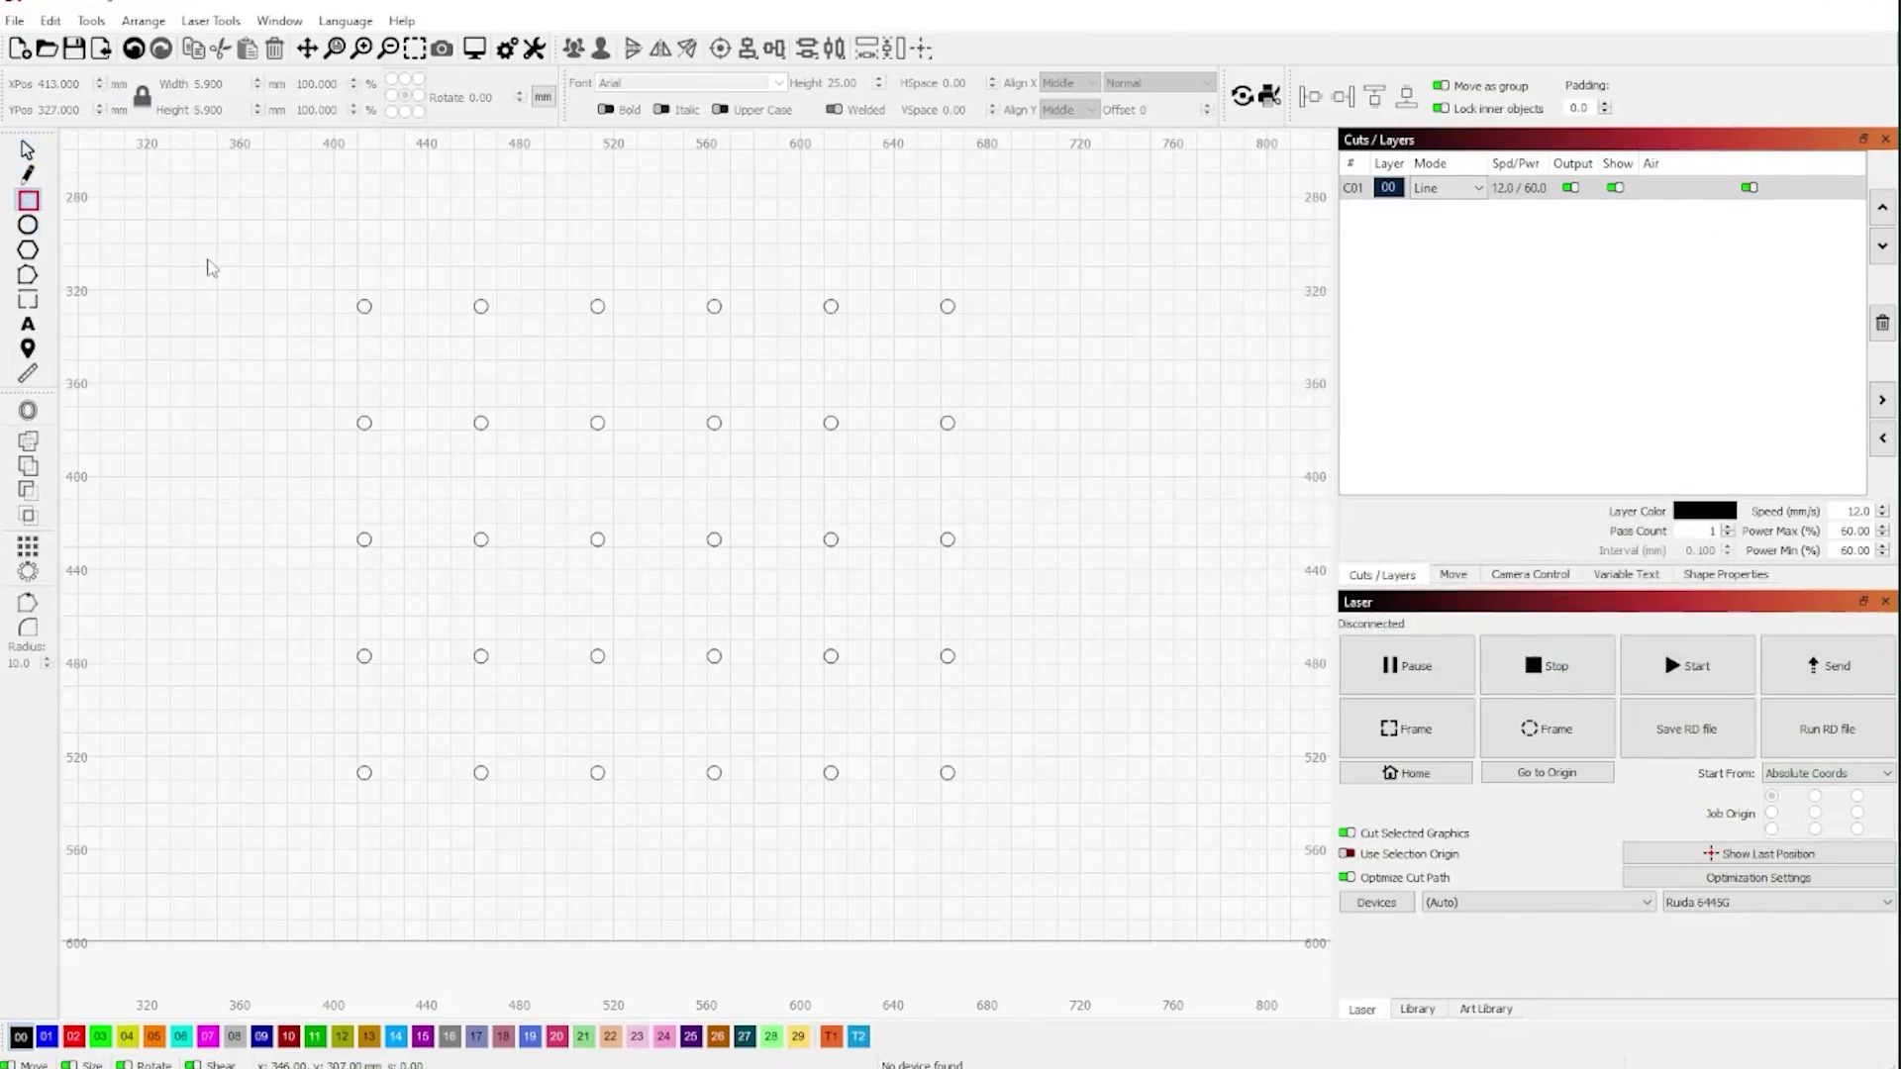
mouse_move(308, 254)
mouse_down()
mouse_move(1049, 863)
mouse_move(1012, 841)
mouse_up()
key(Escape)
click(564, 603)
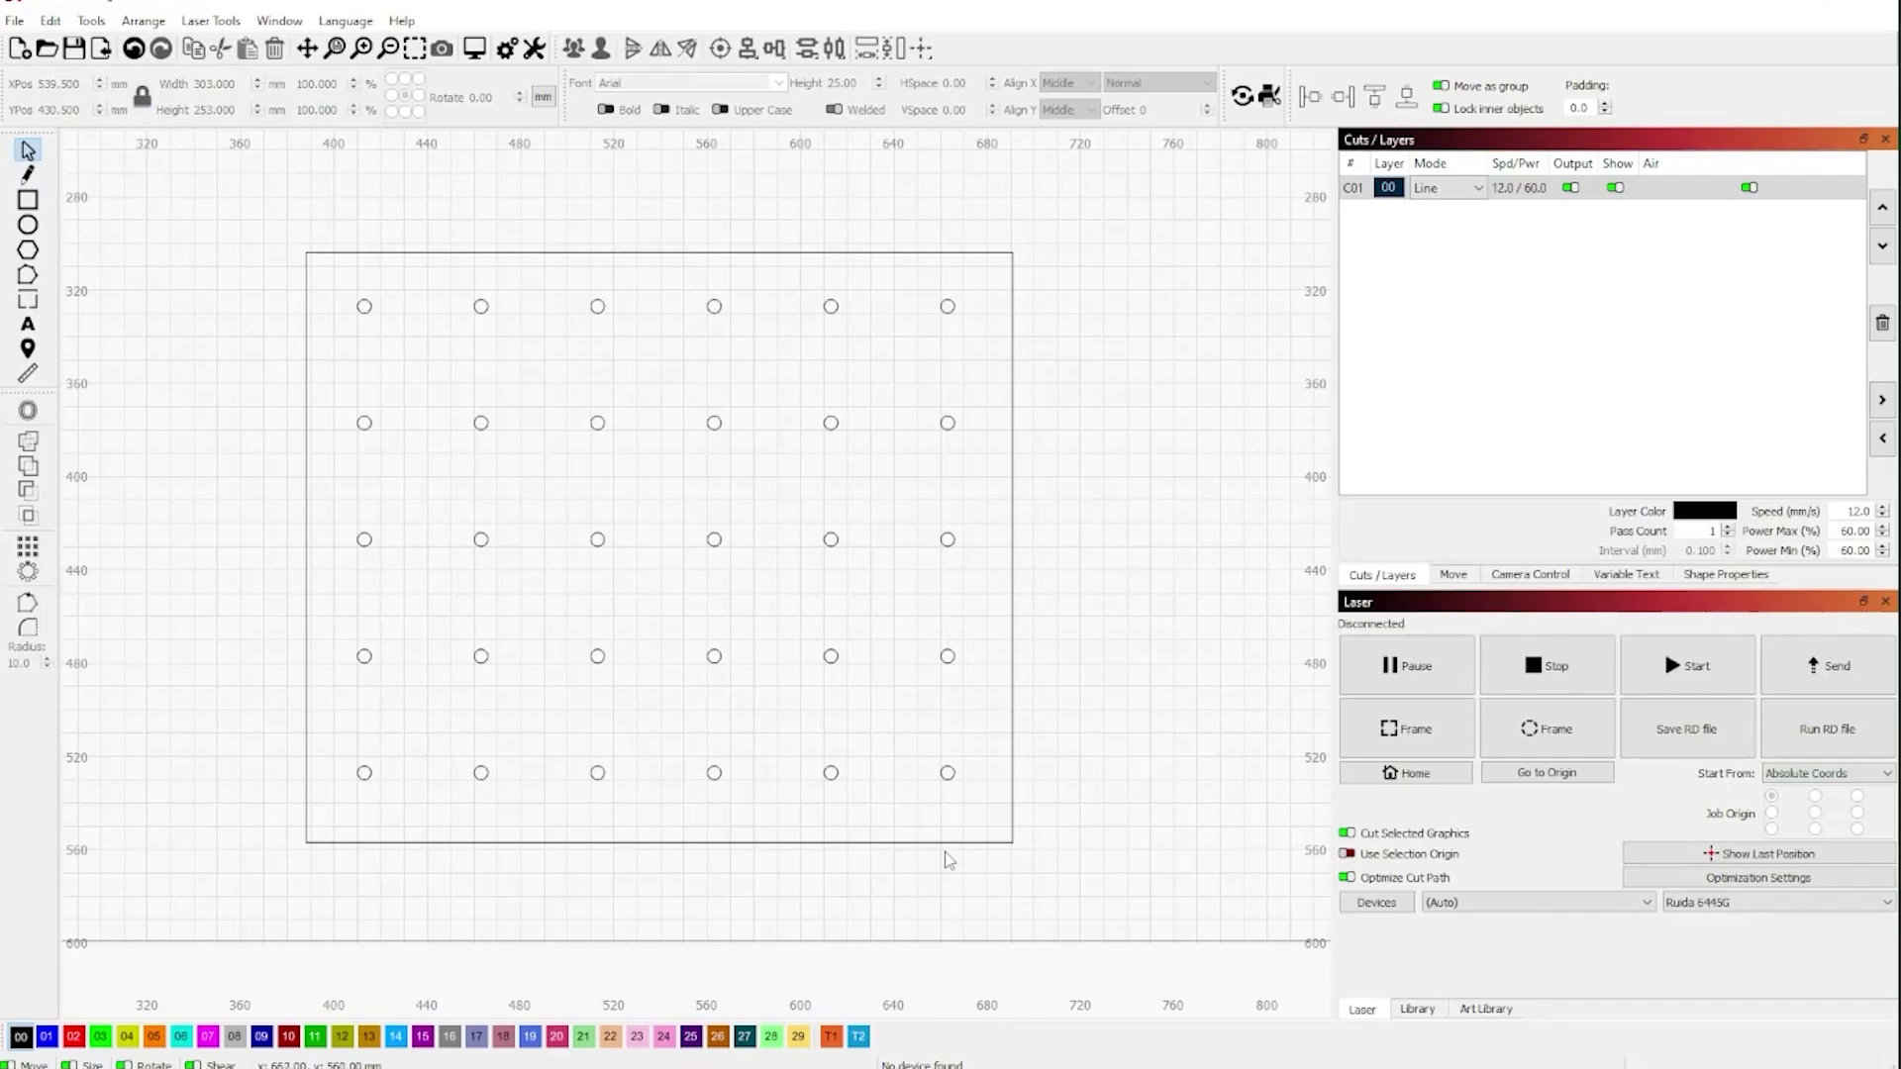
key(ctrl+s)
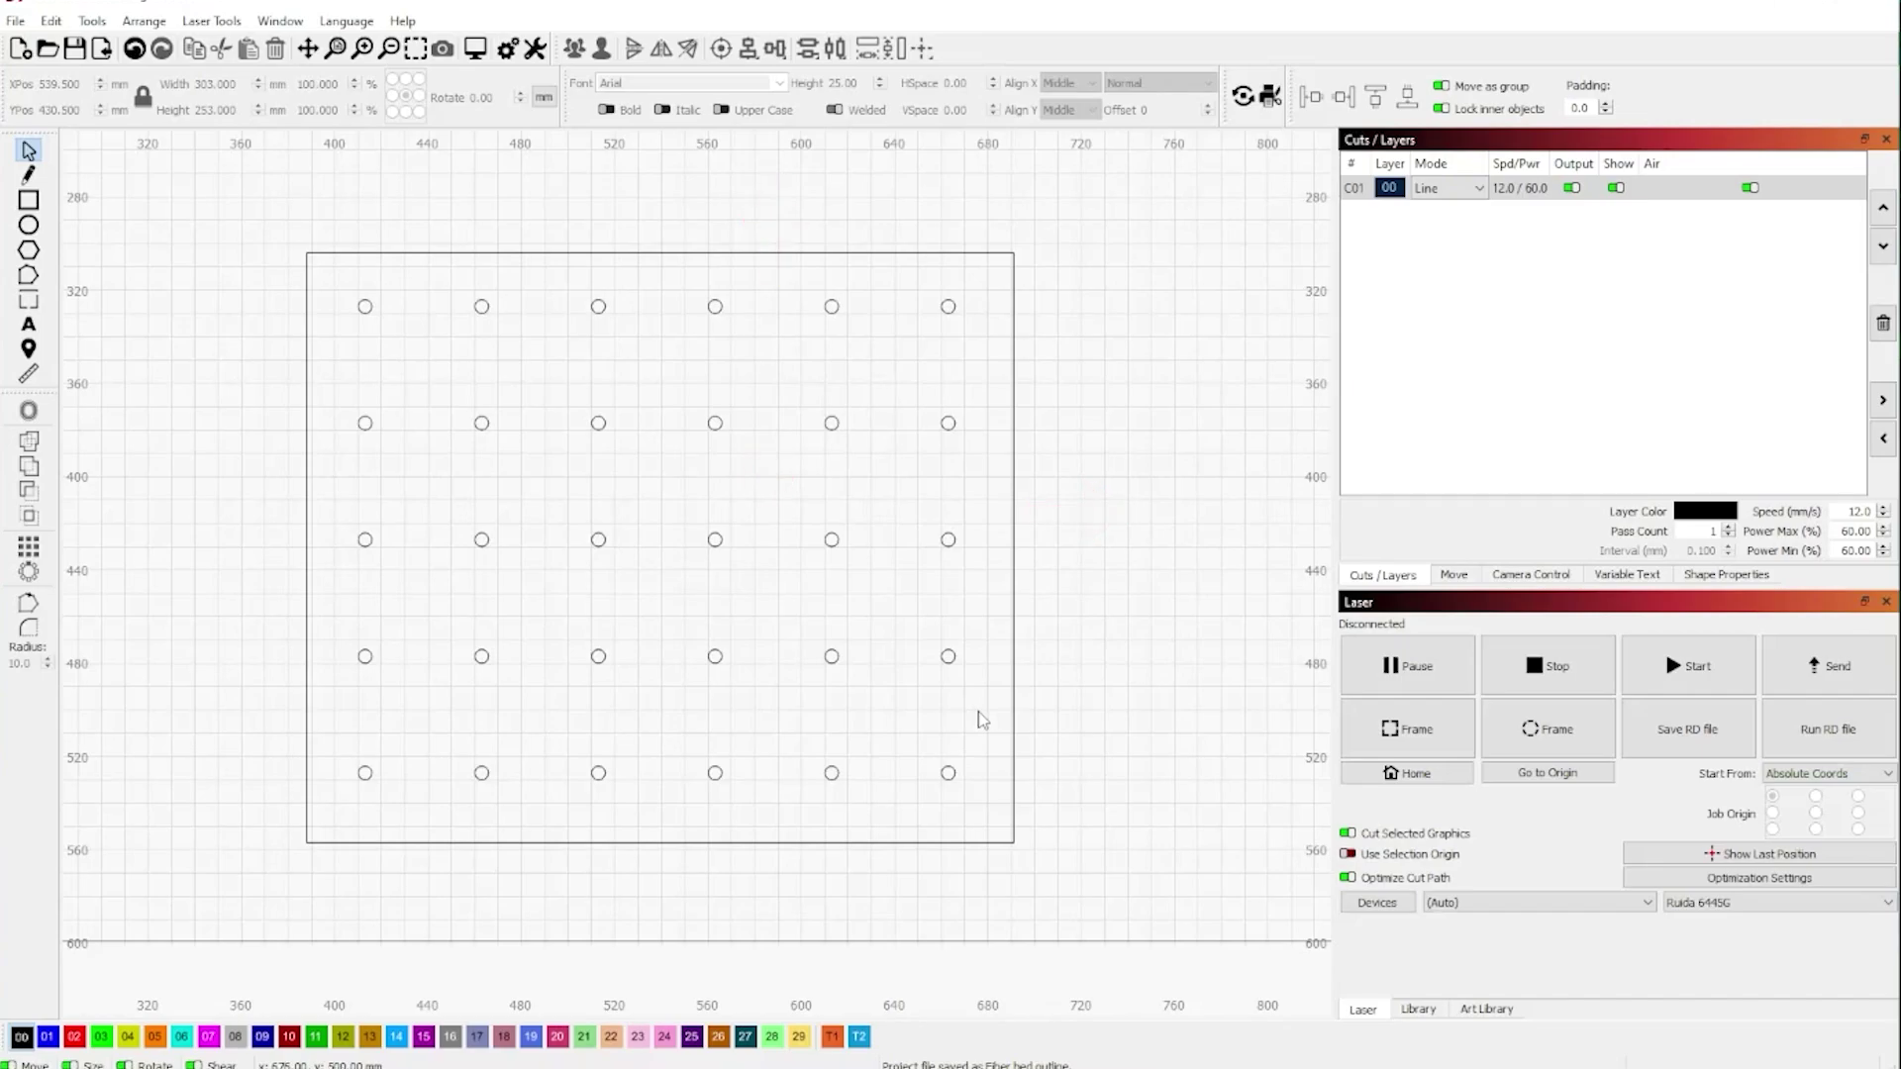
- Delete all circles except three corner ones, then begin saving the project as 'Jig Base'
drag(988, 717, 457, 283)
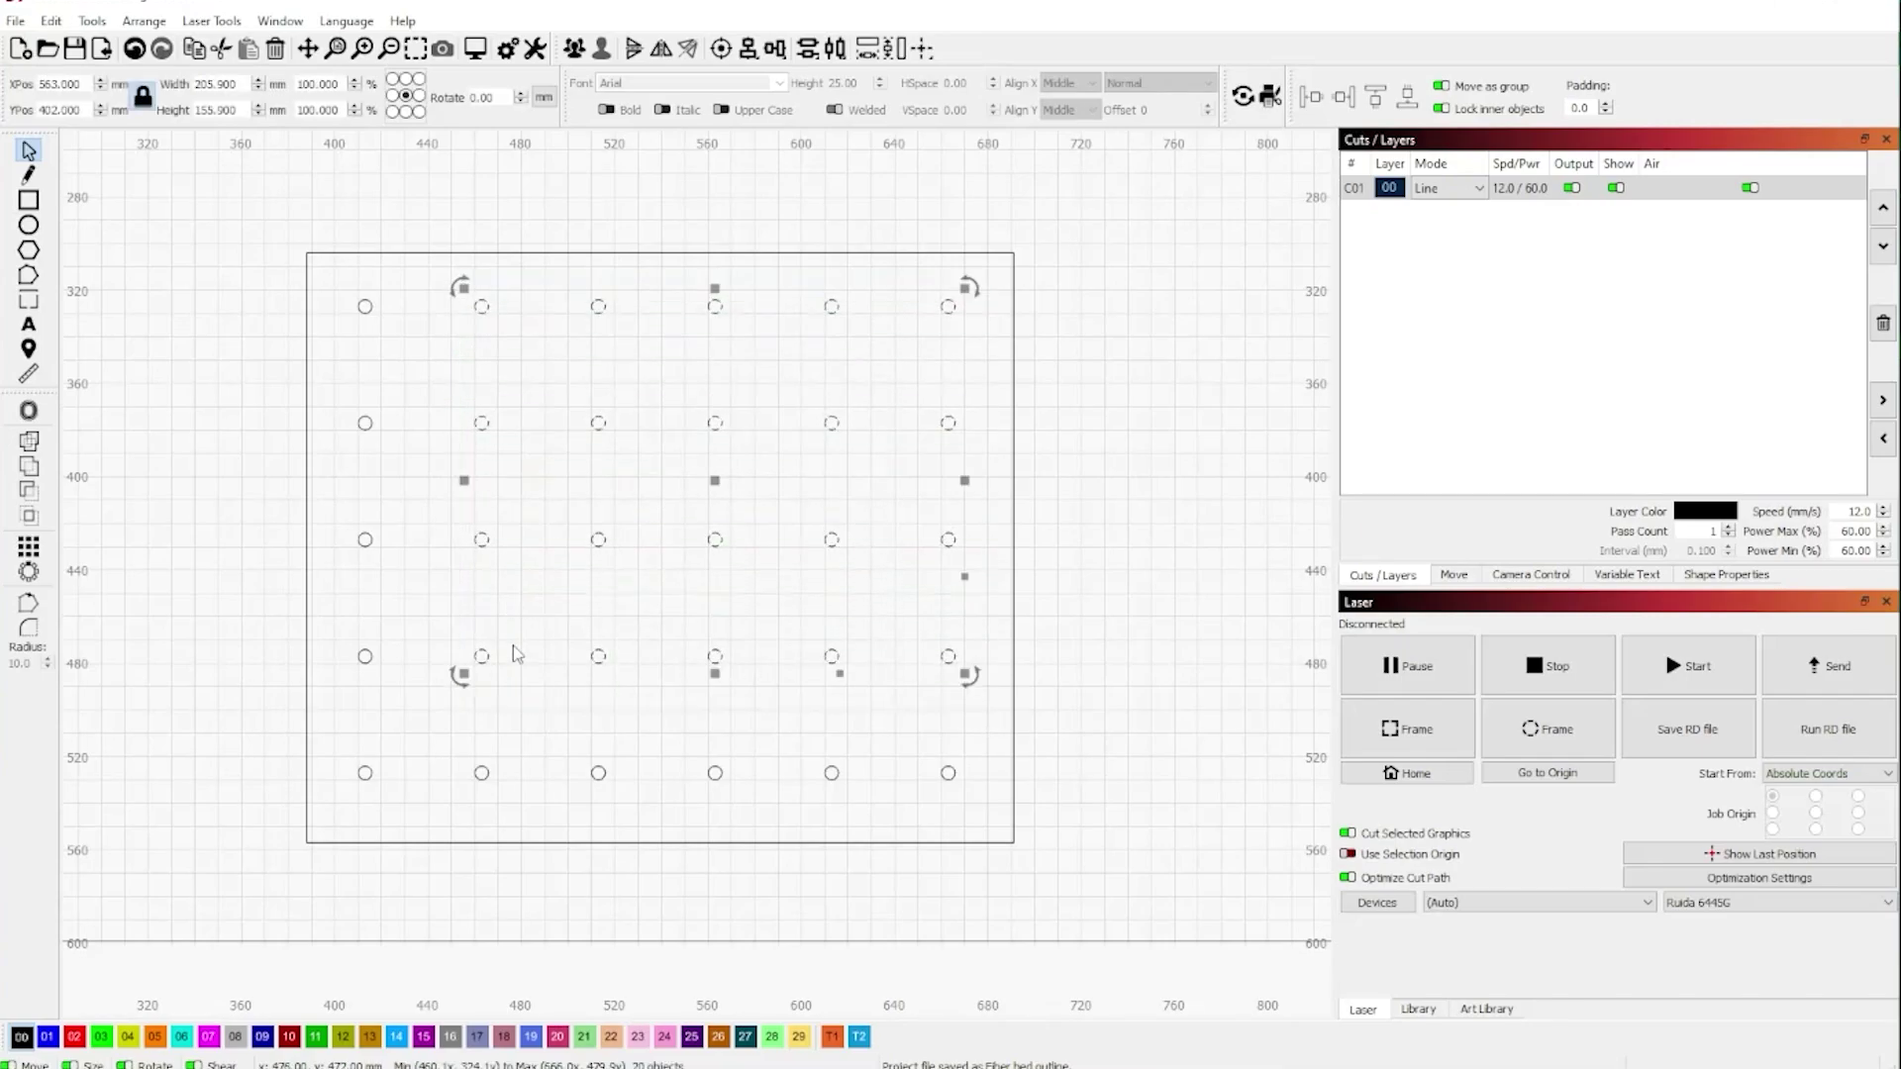
key(Delete)
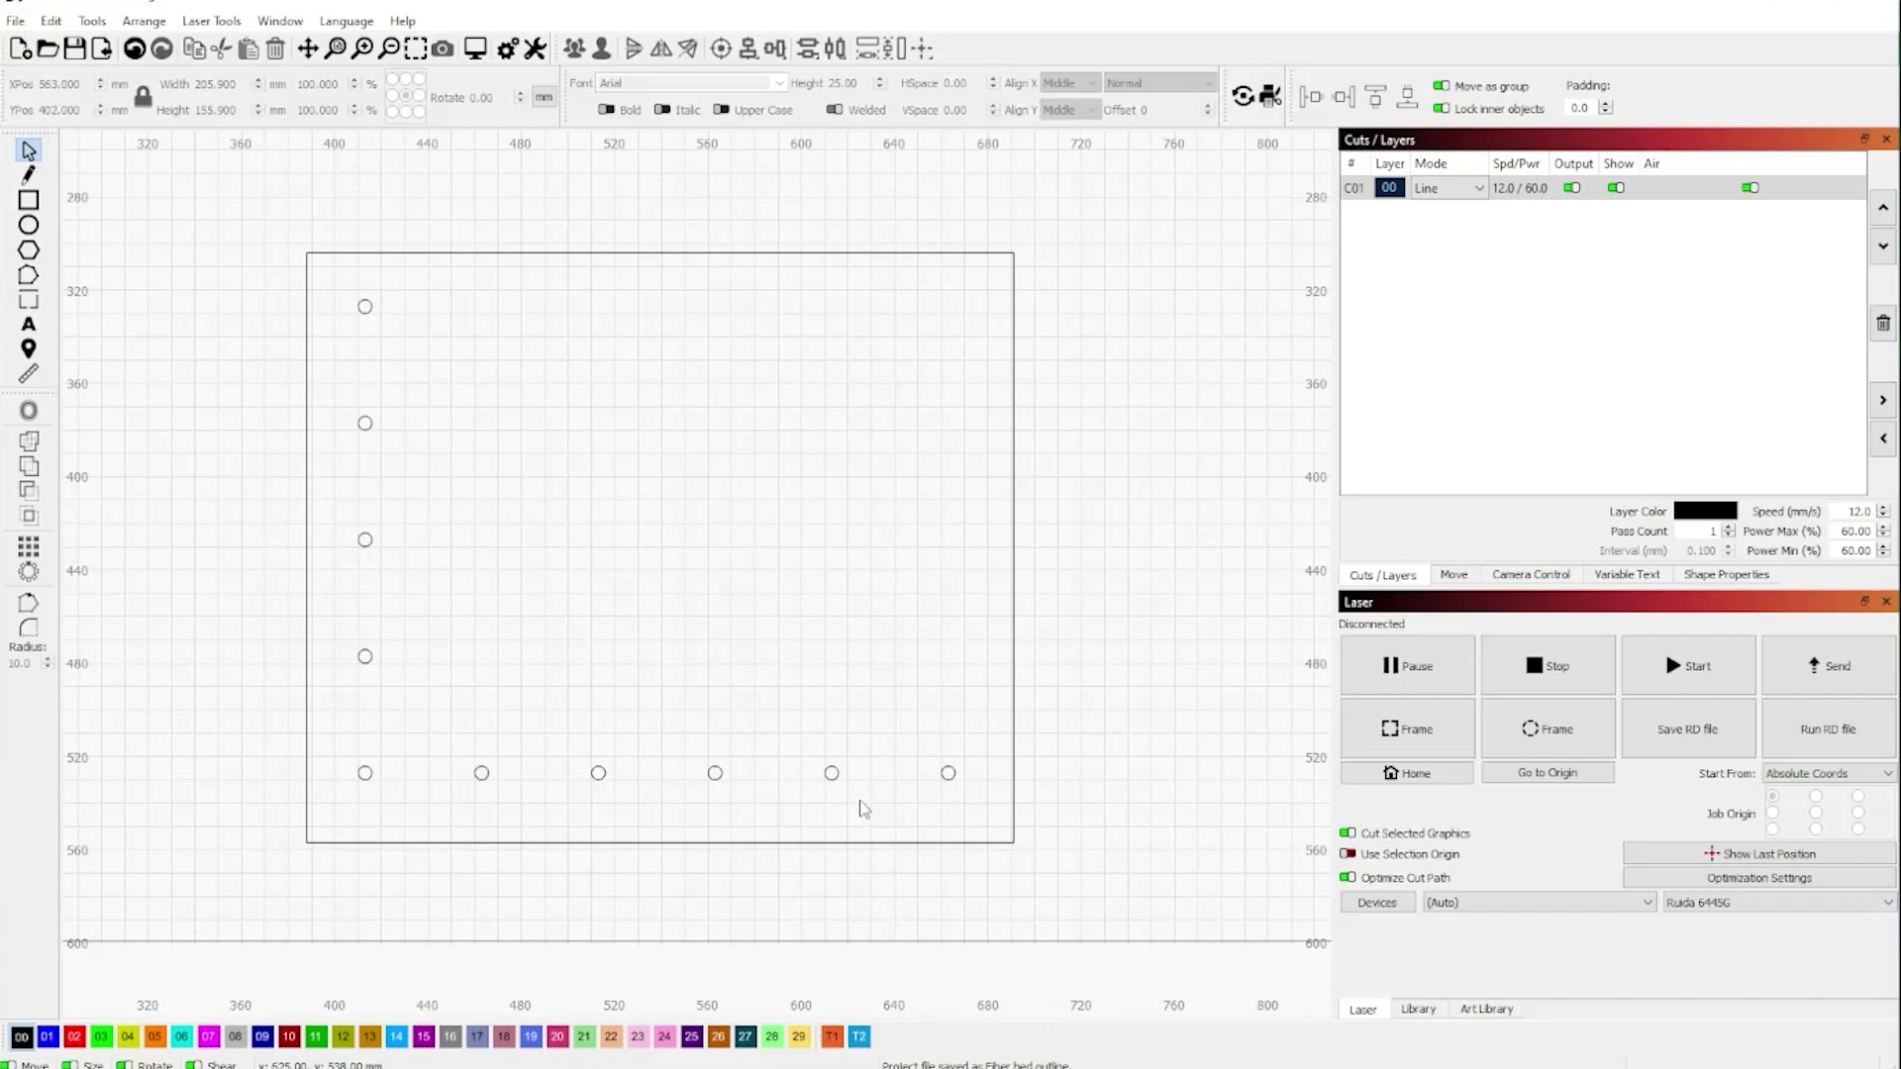
drag(862, 808, 456, 687)
key(Delete)
drag(425, 680, 345, 413)
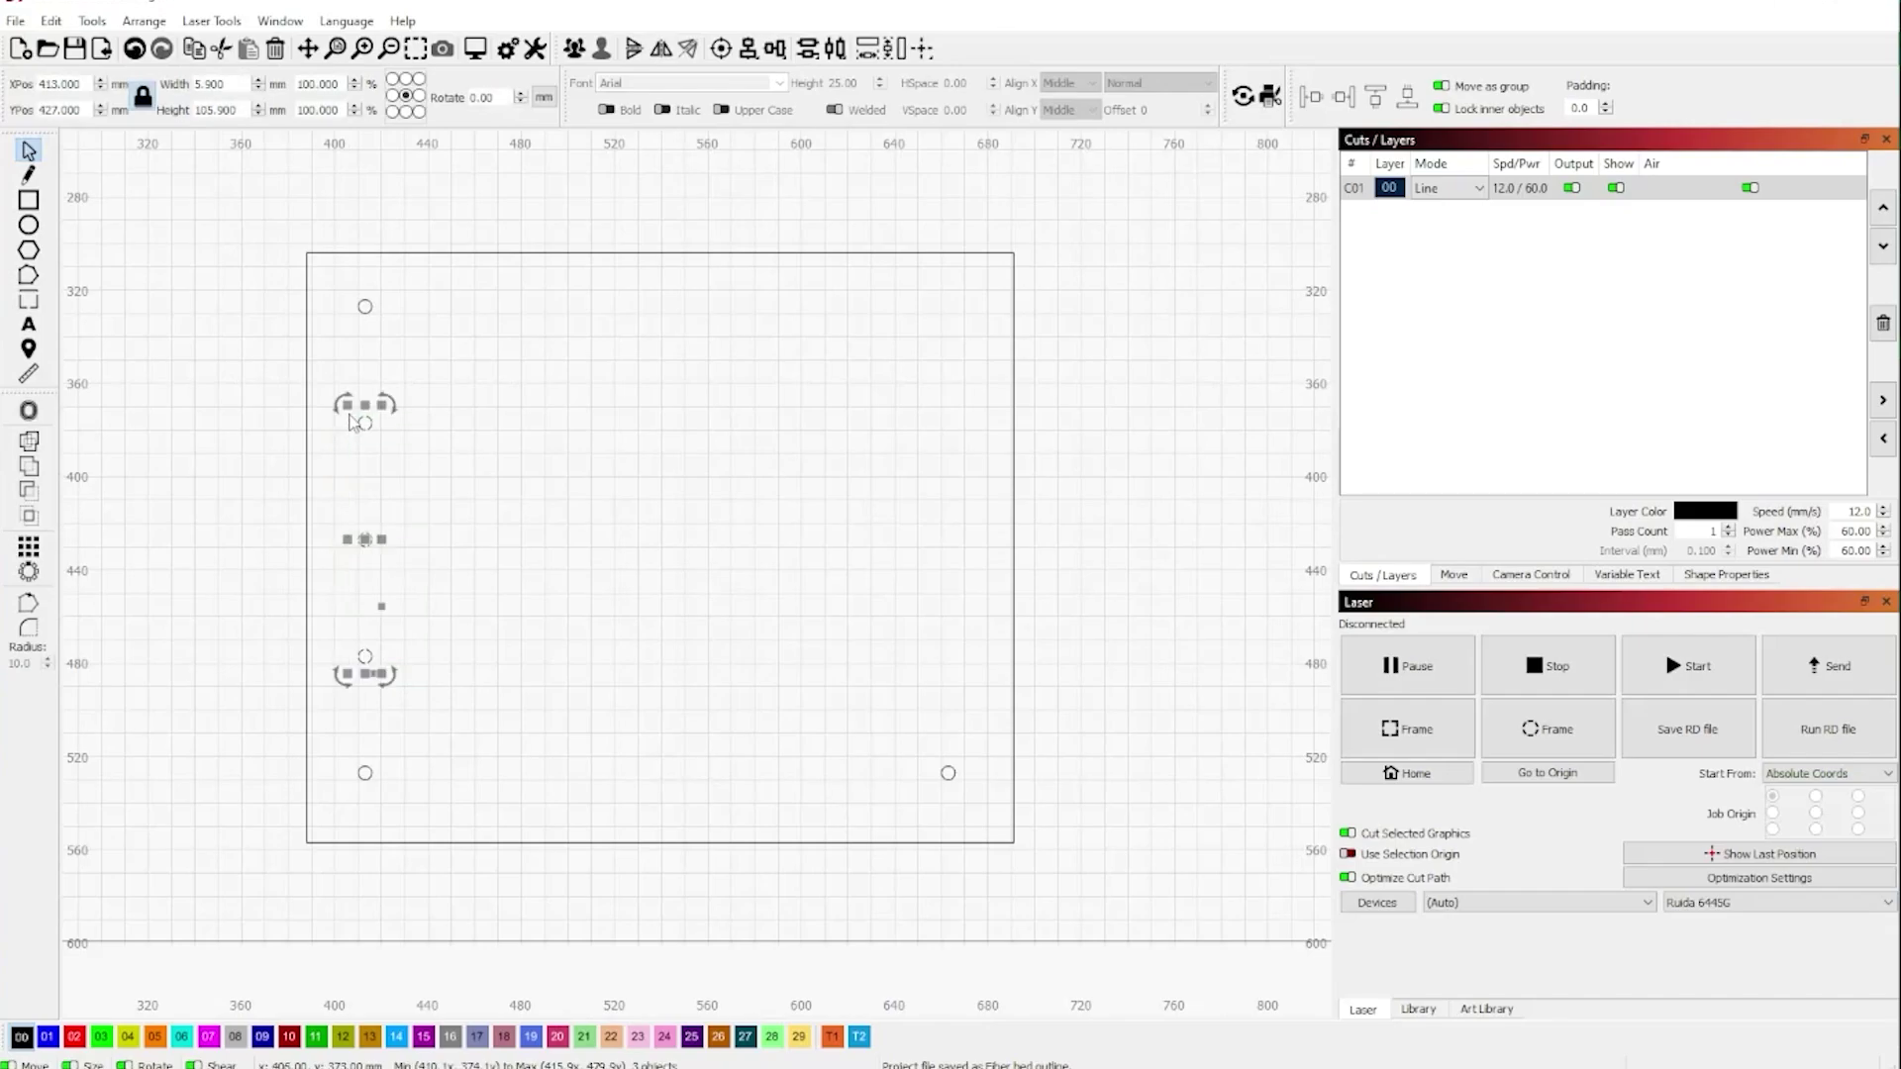
key(Delete)
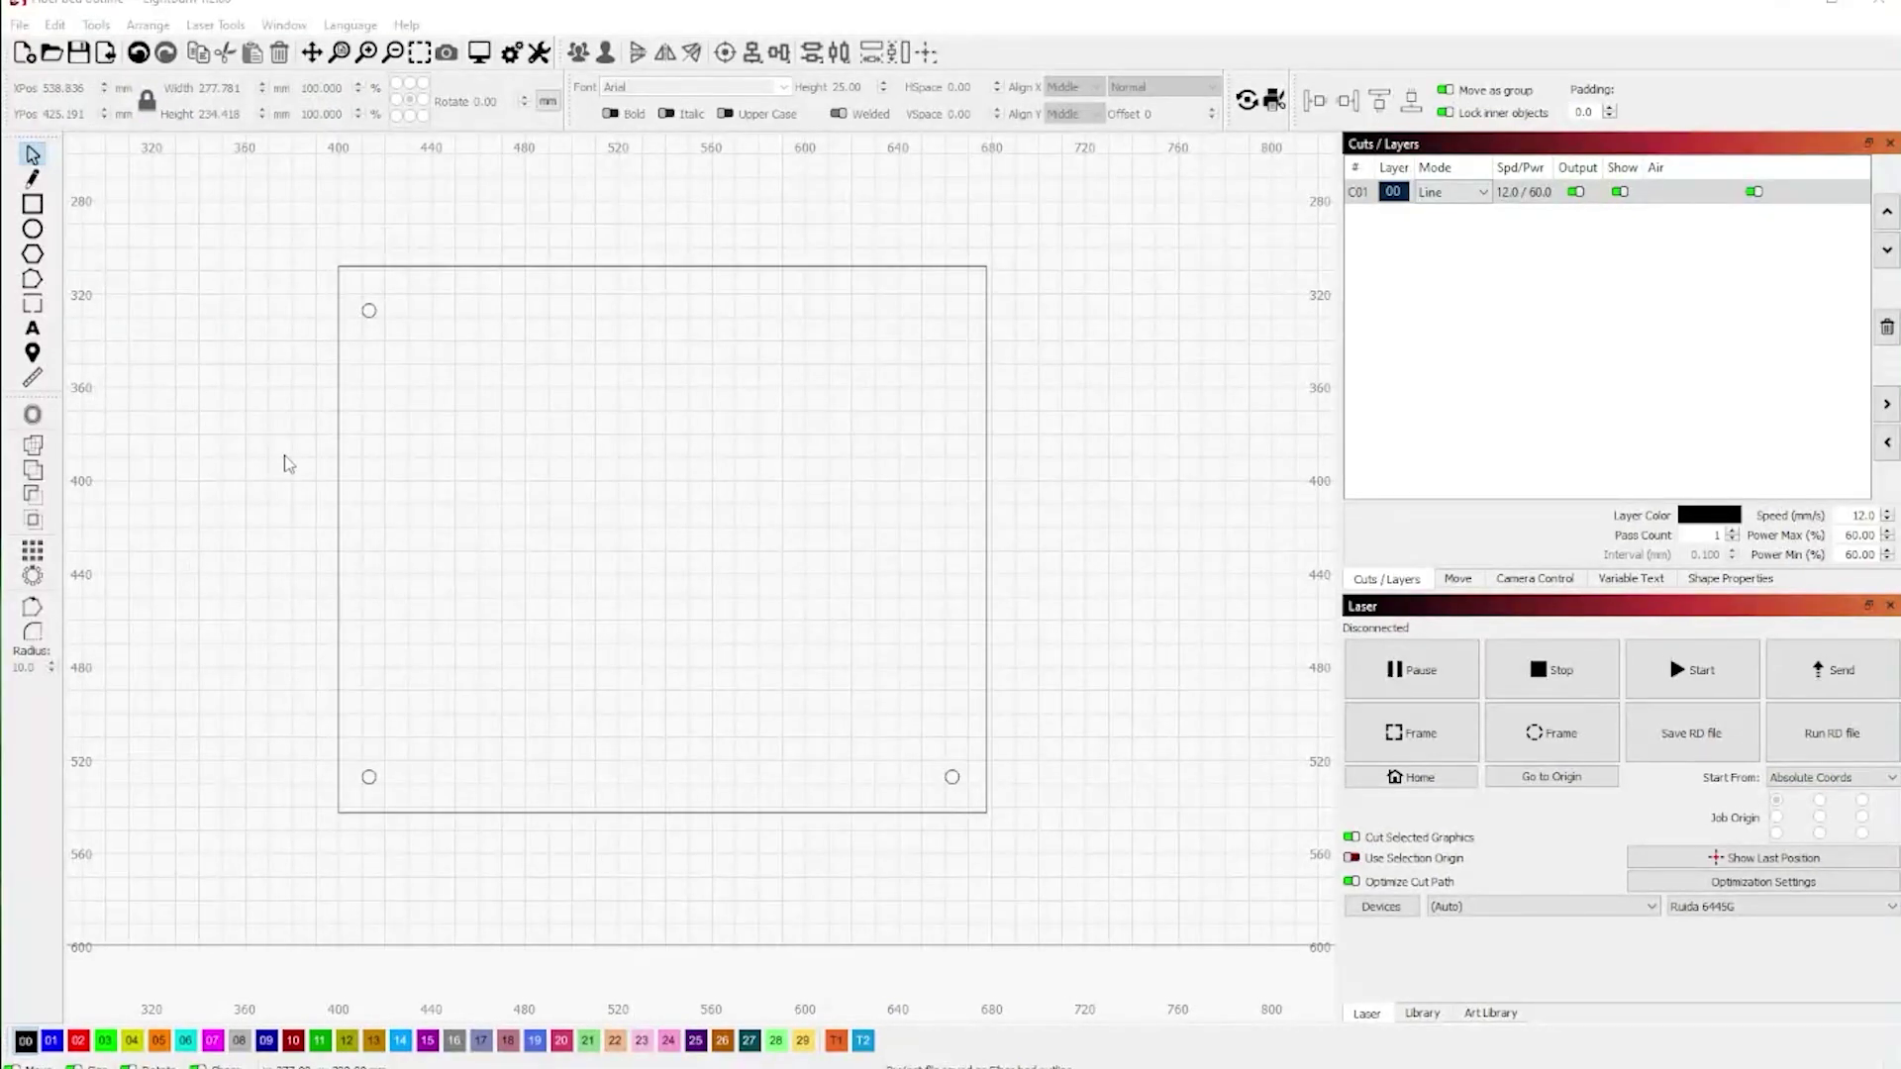
click(21, 25)
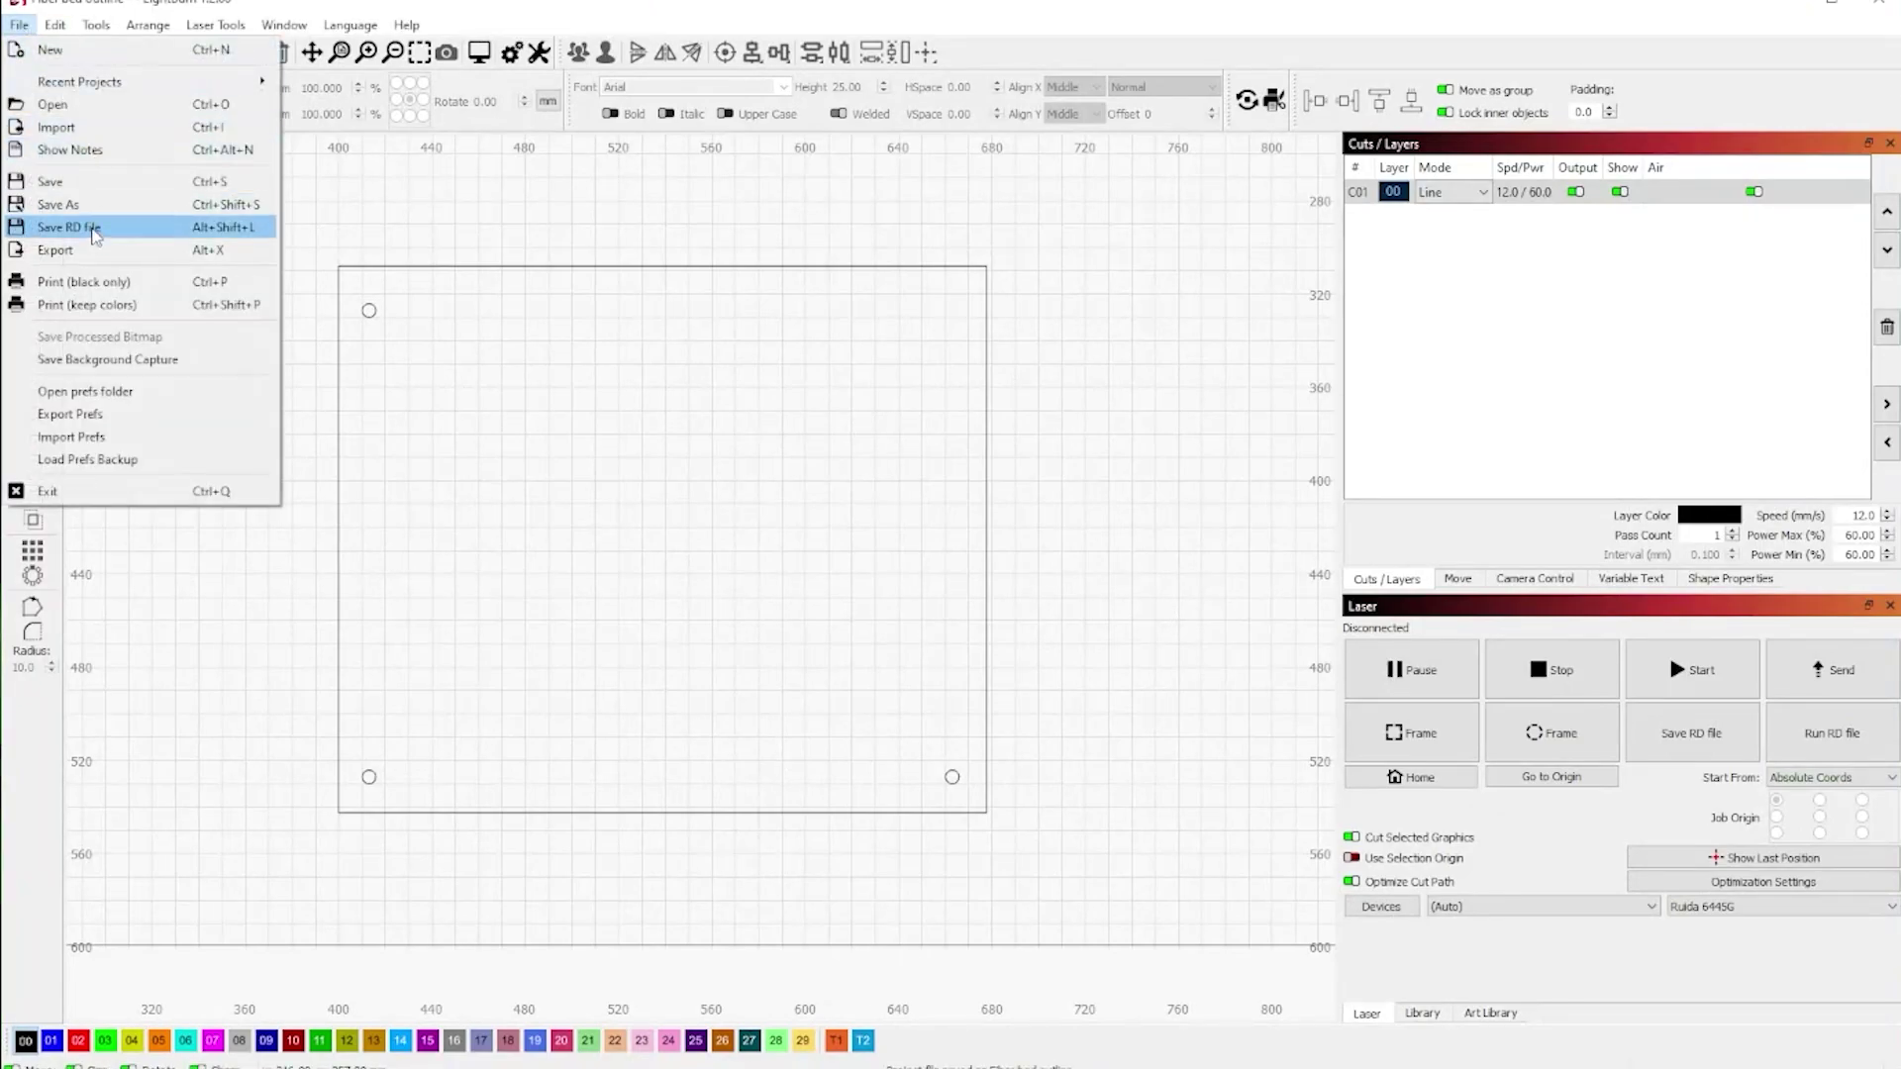
click(68, 199)
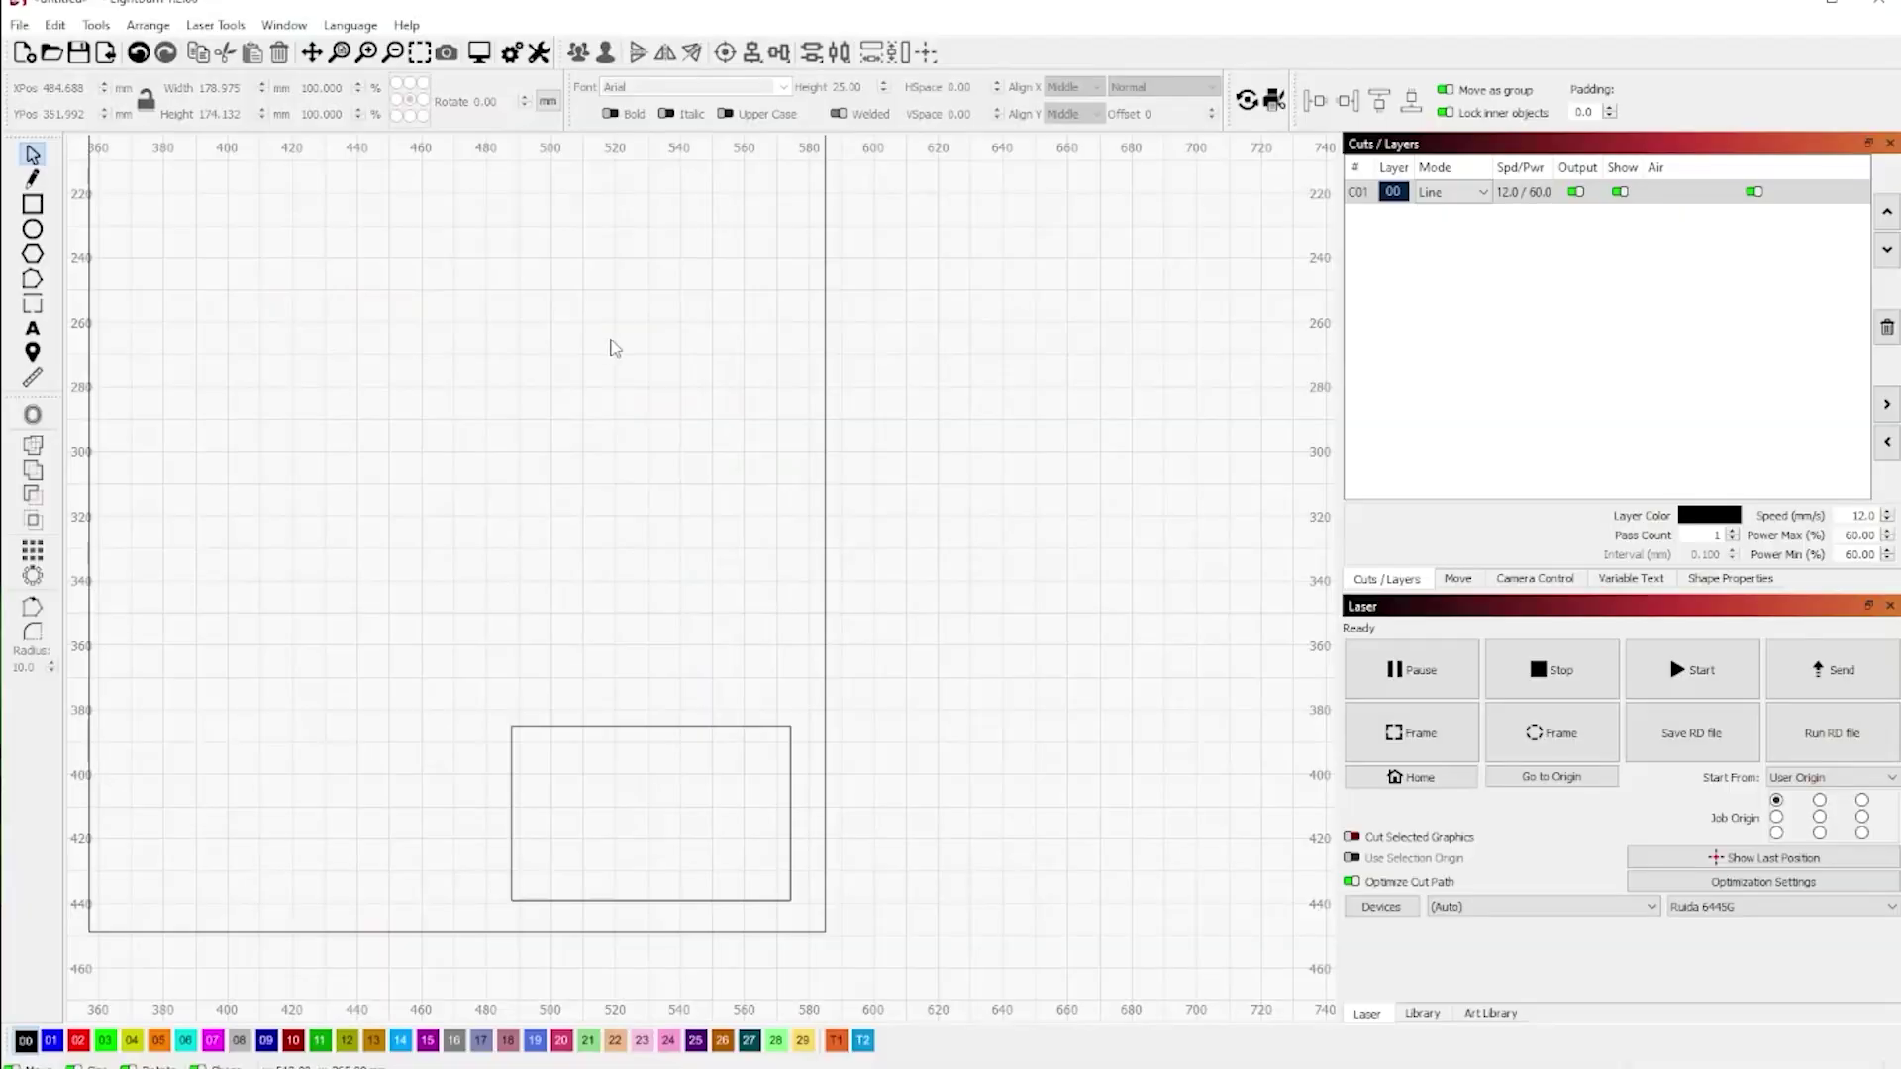
scroll(627, 432, down, 1)
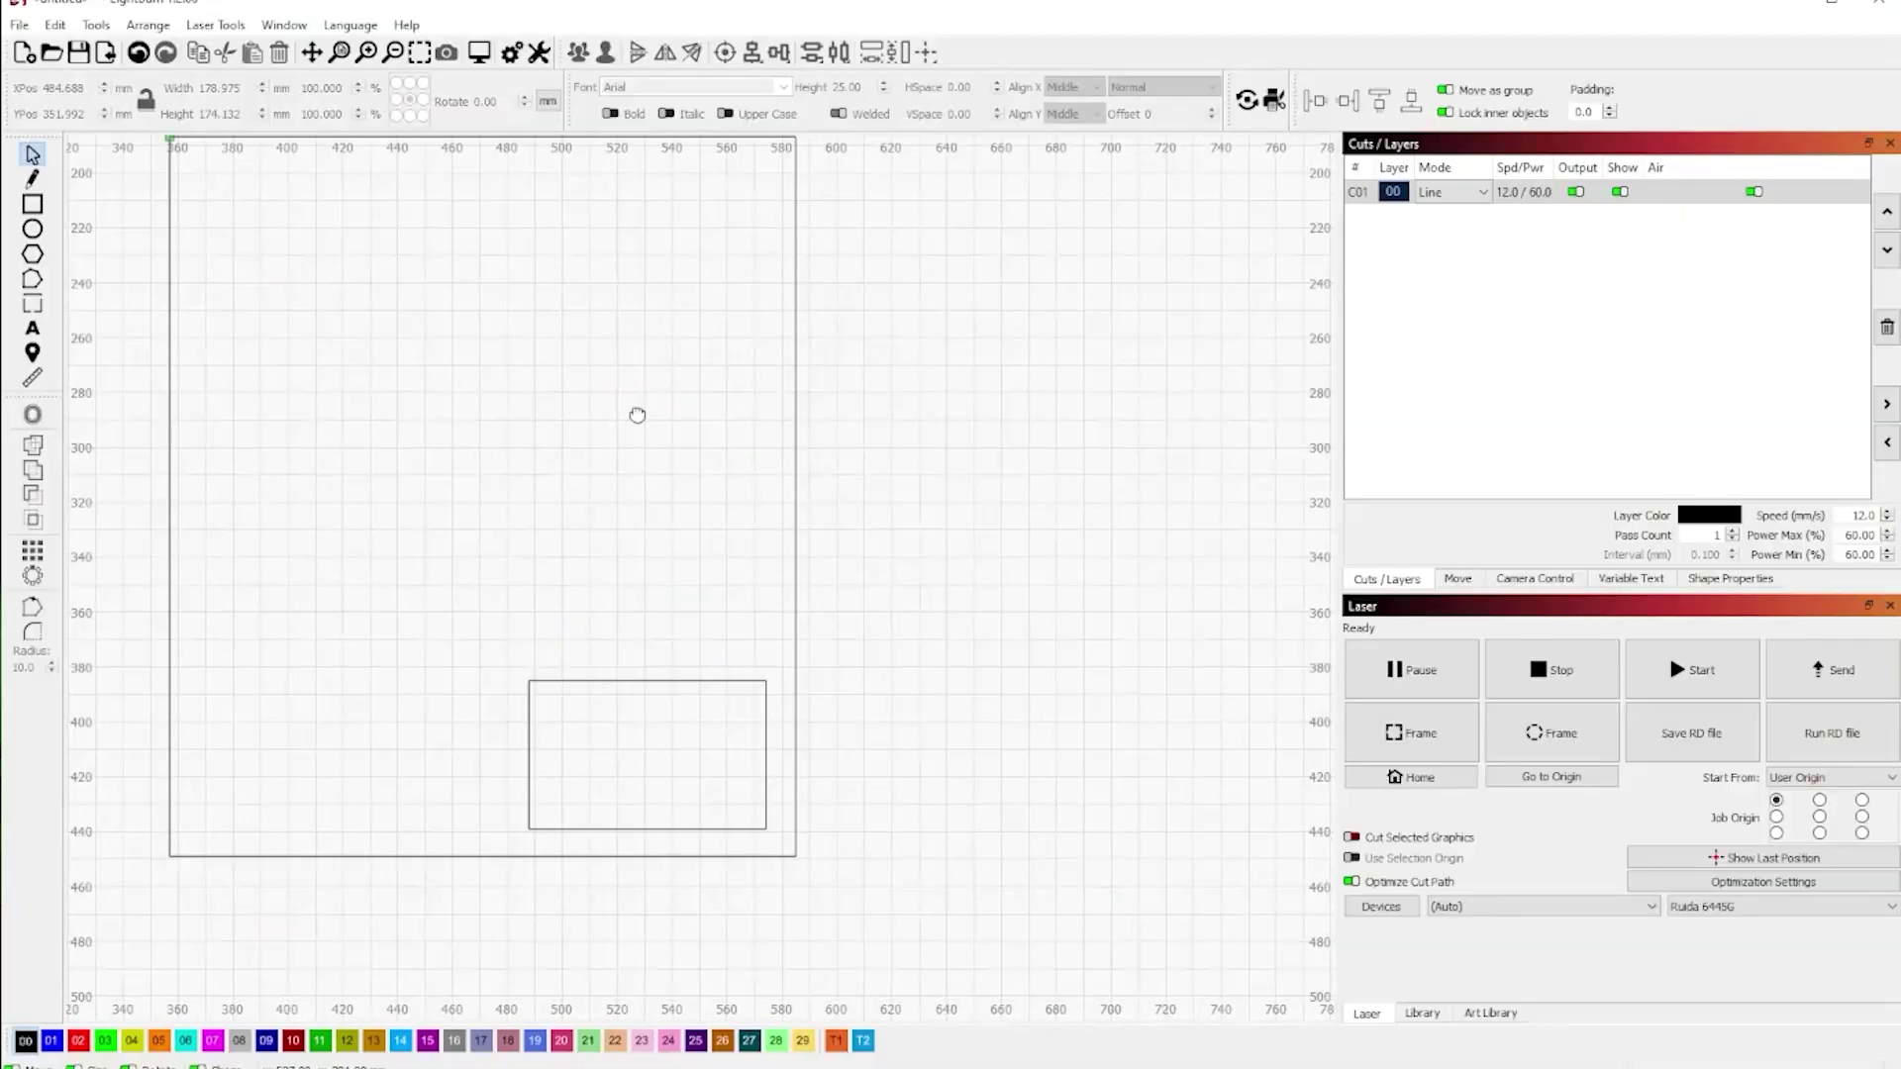
- Bring the whole base plate into view and select the 86 × 54 mm card rectangle
drag(638, 415, 661, 469)
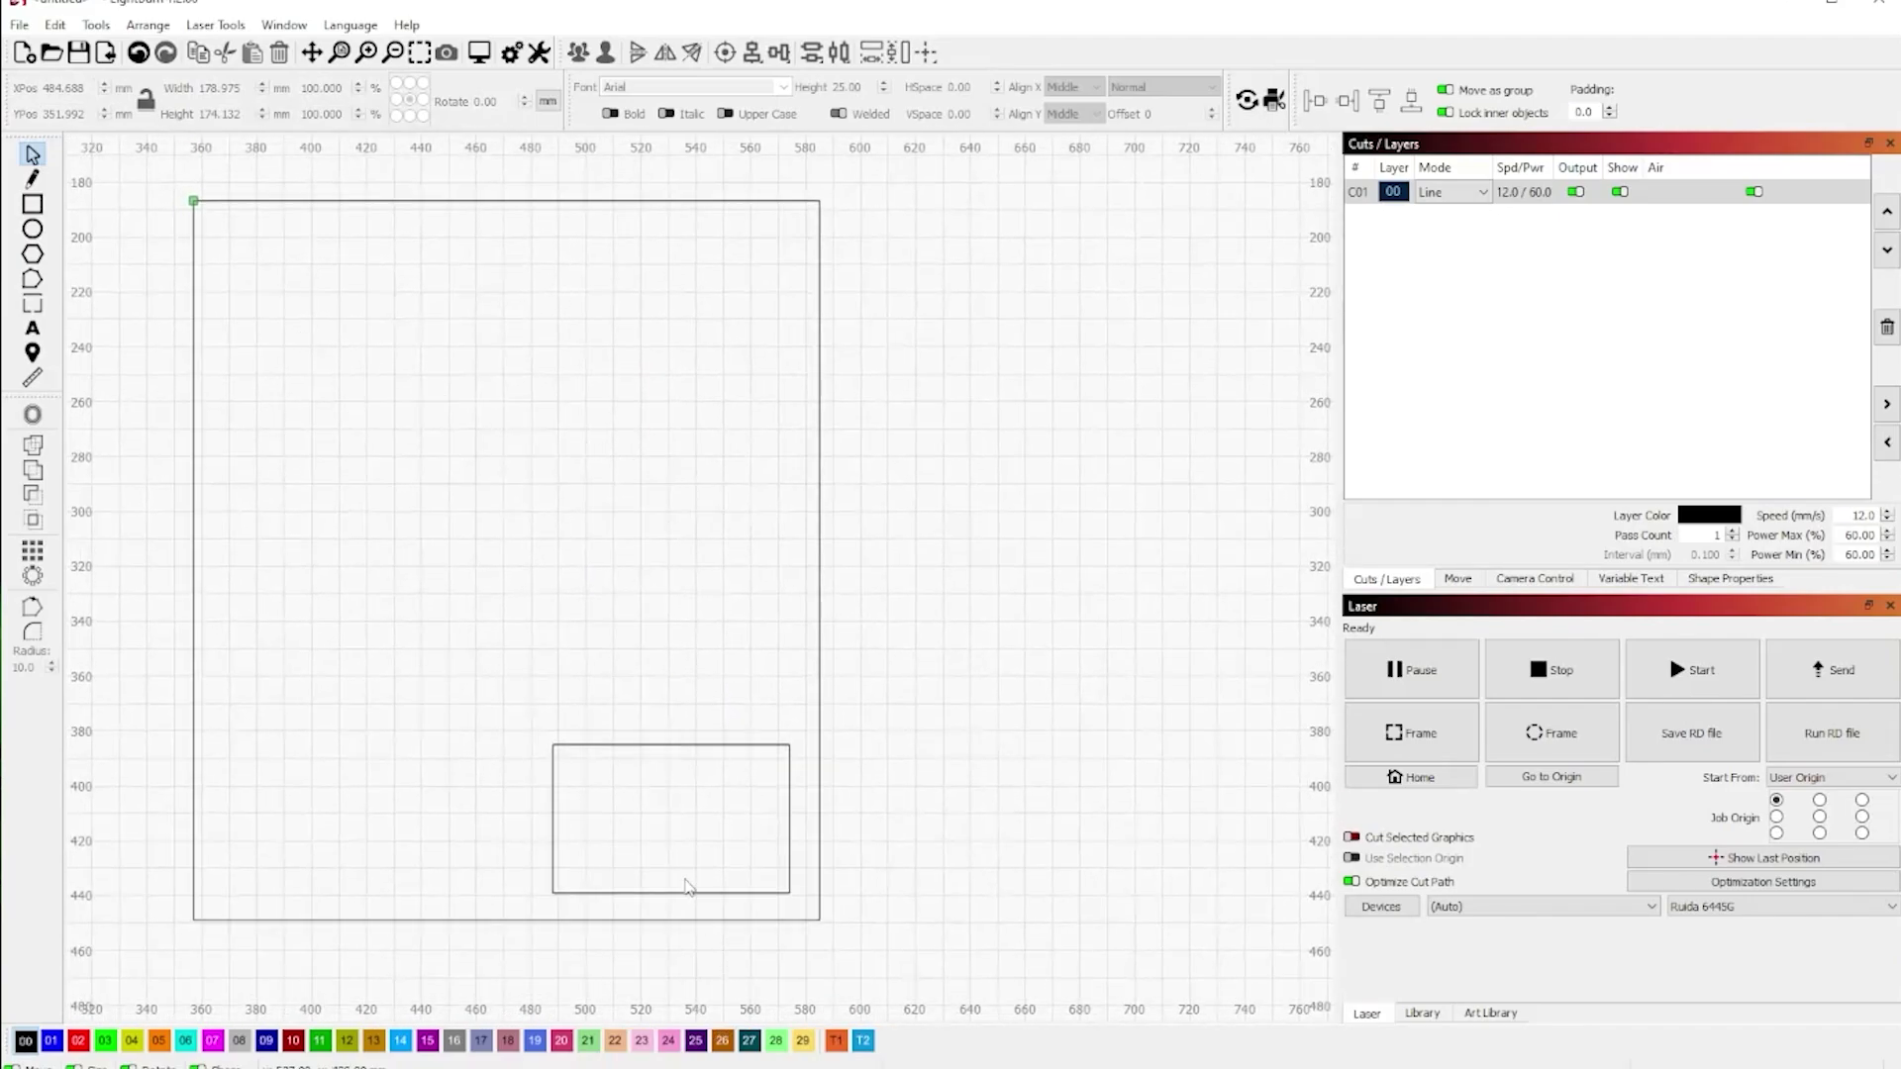
click(550, 773)
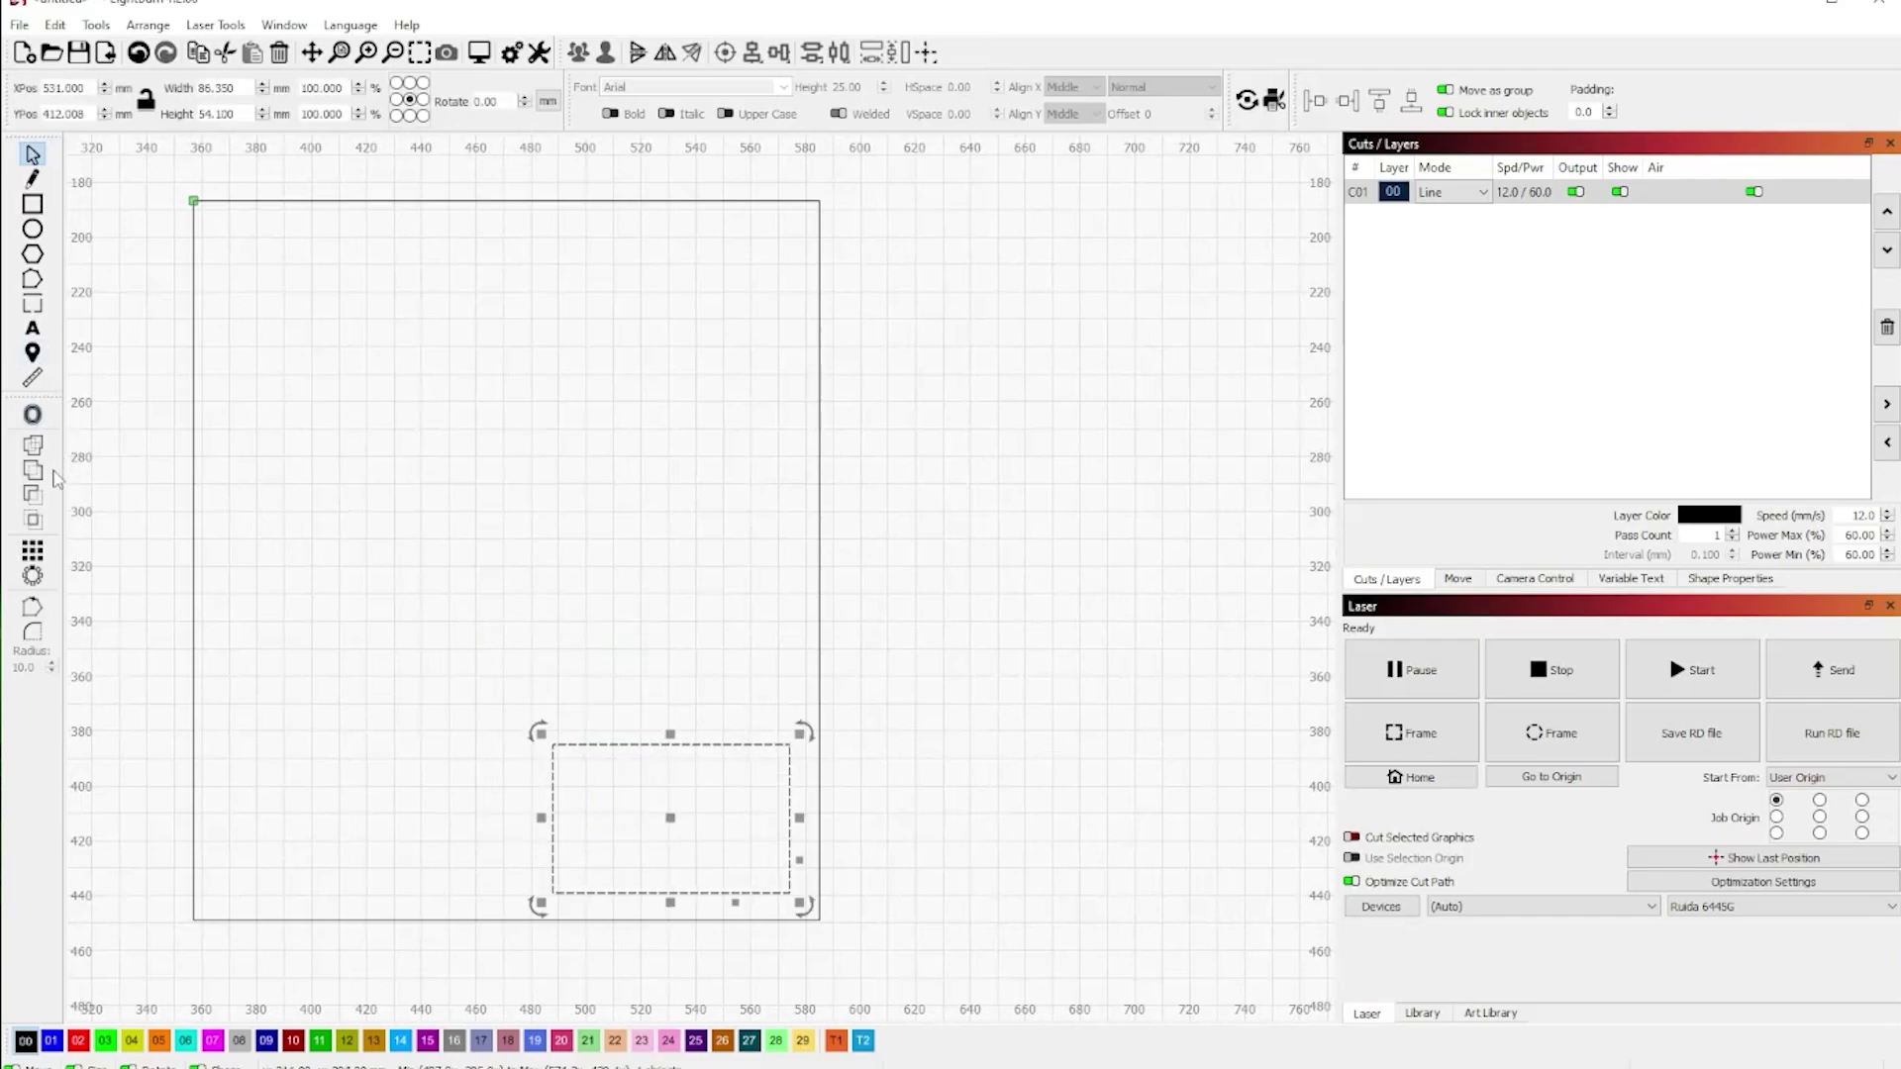
- Array the card rectangle into 2 columns and 3 rows, spaced 100 mm and 60 mm
click(32, 551)
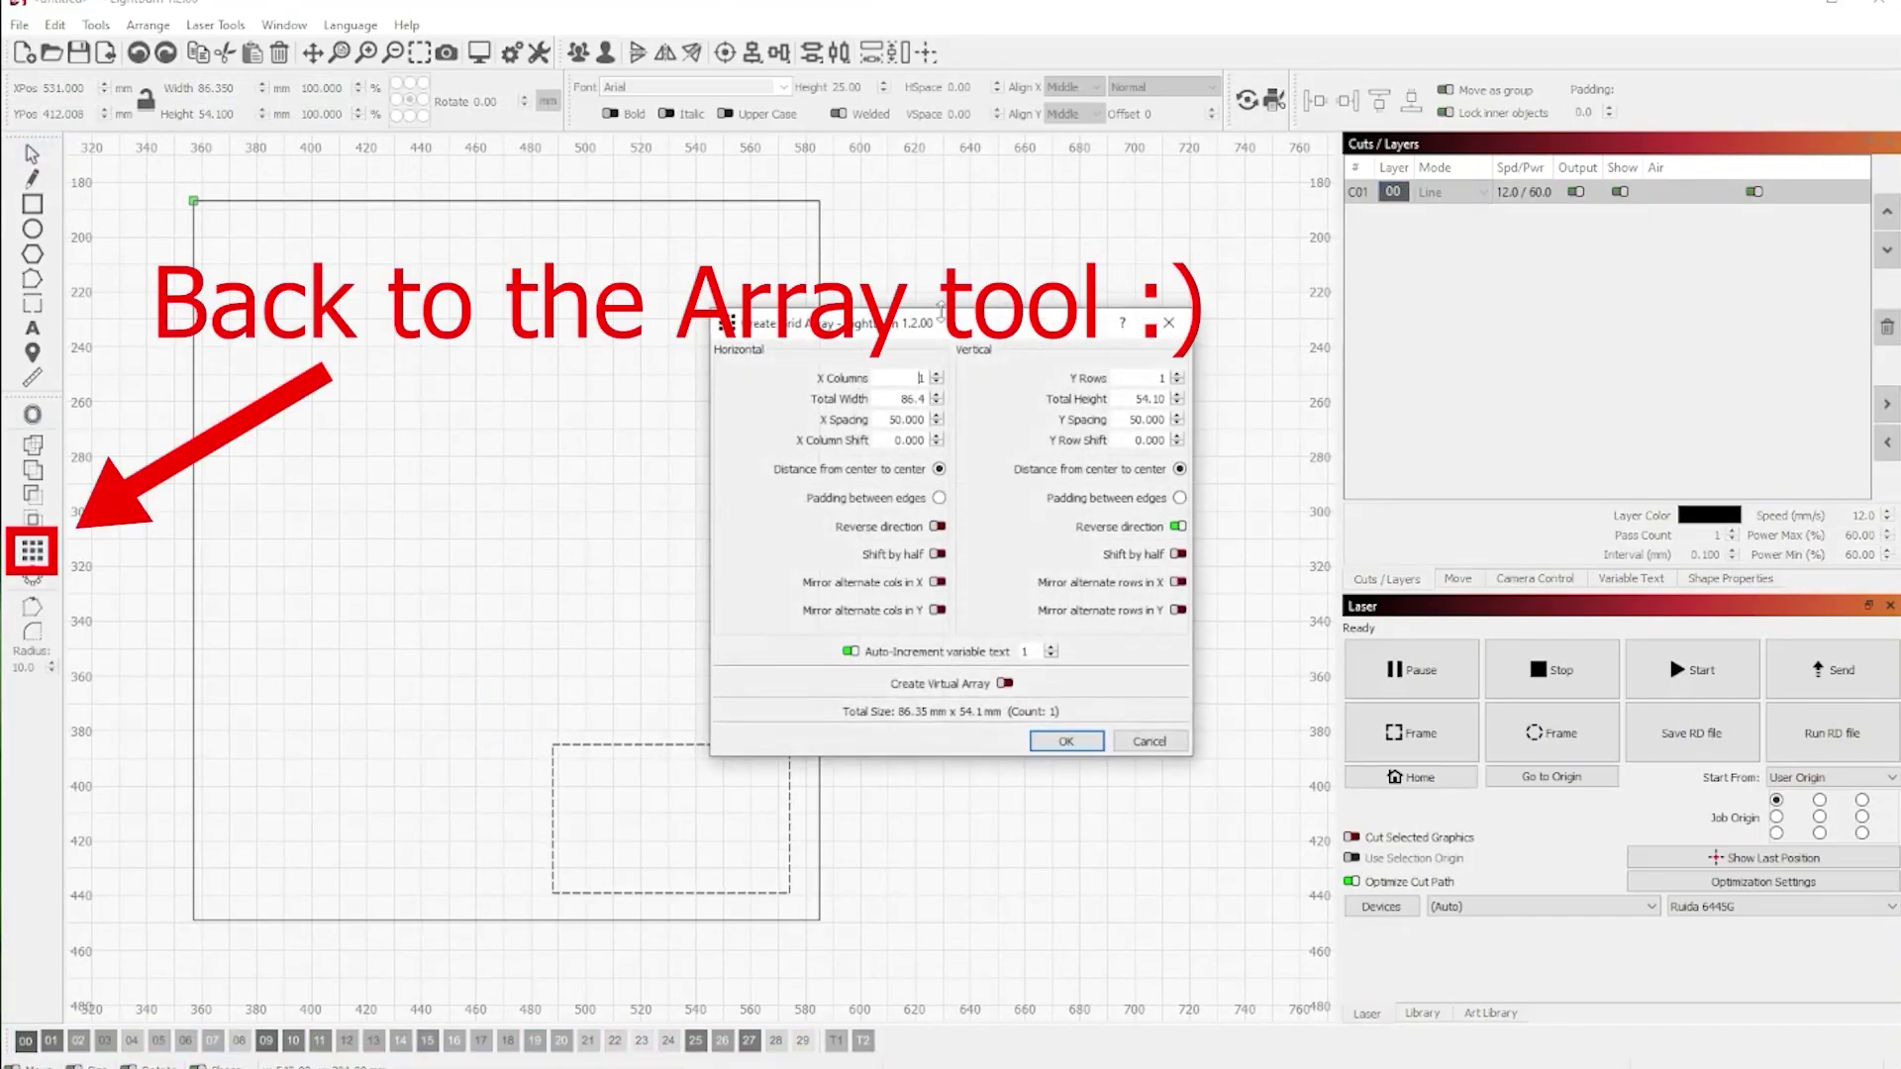
click(935, 374)
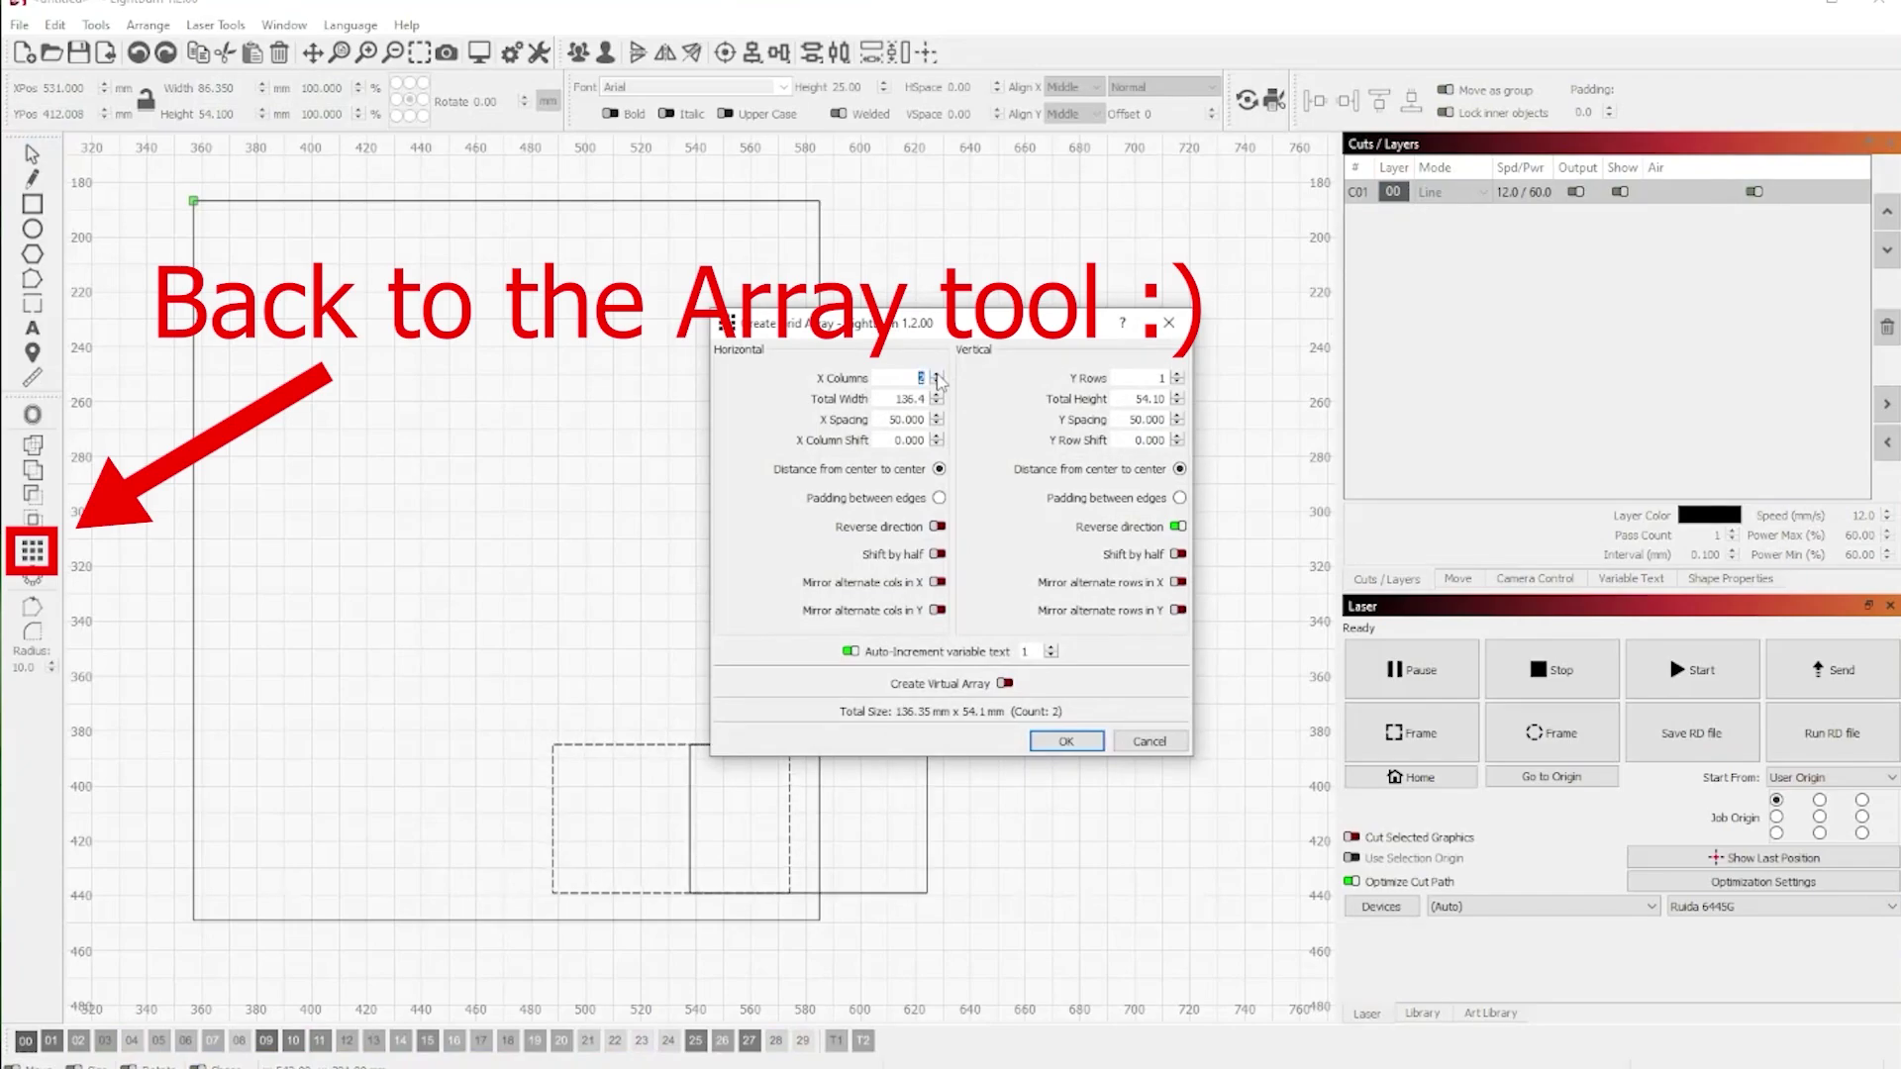
click(1177, 375)
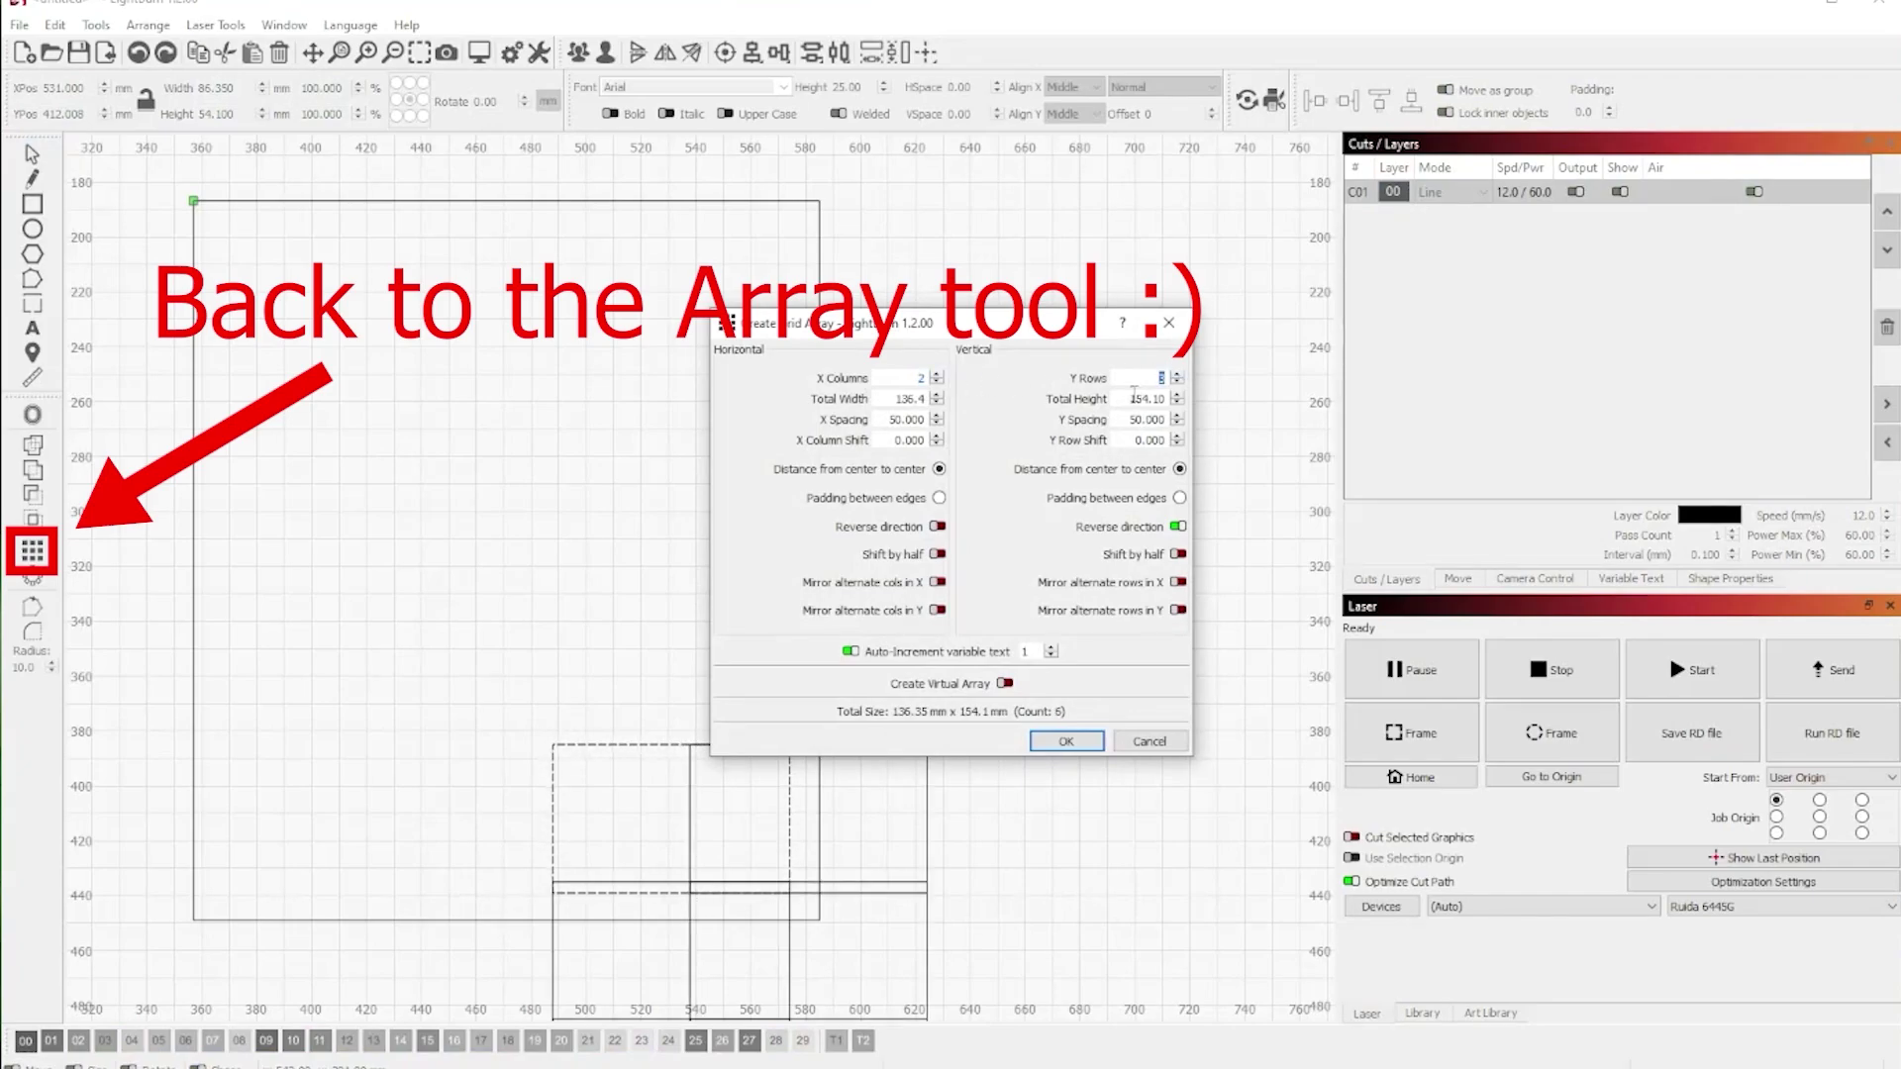
drag(932, 327, 1348, 280)
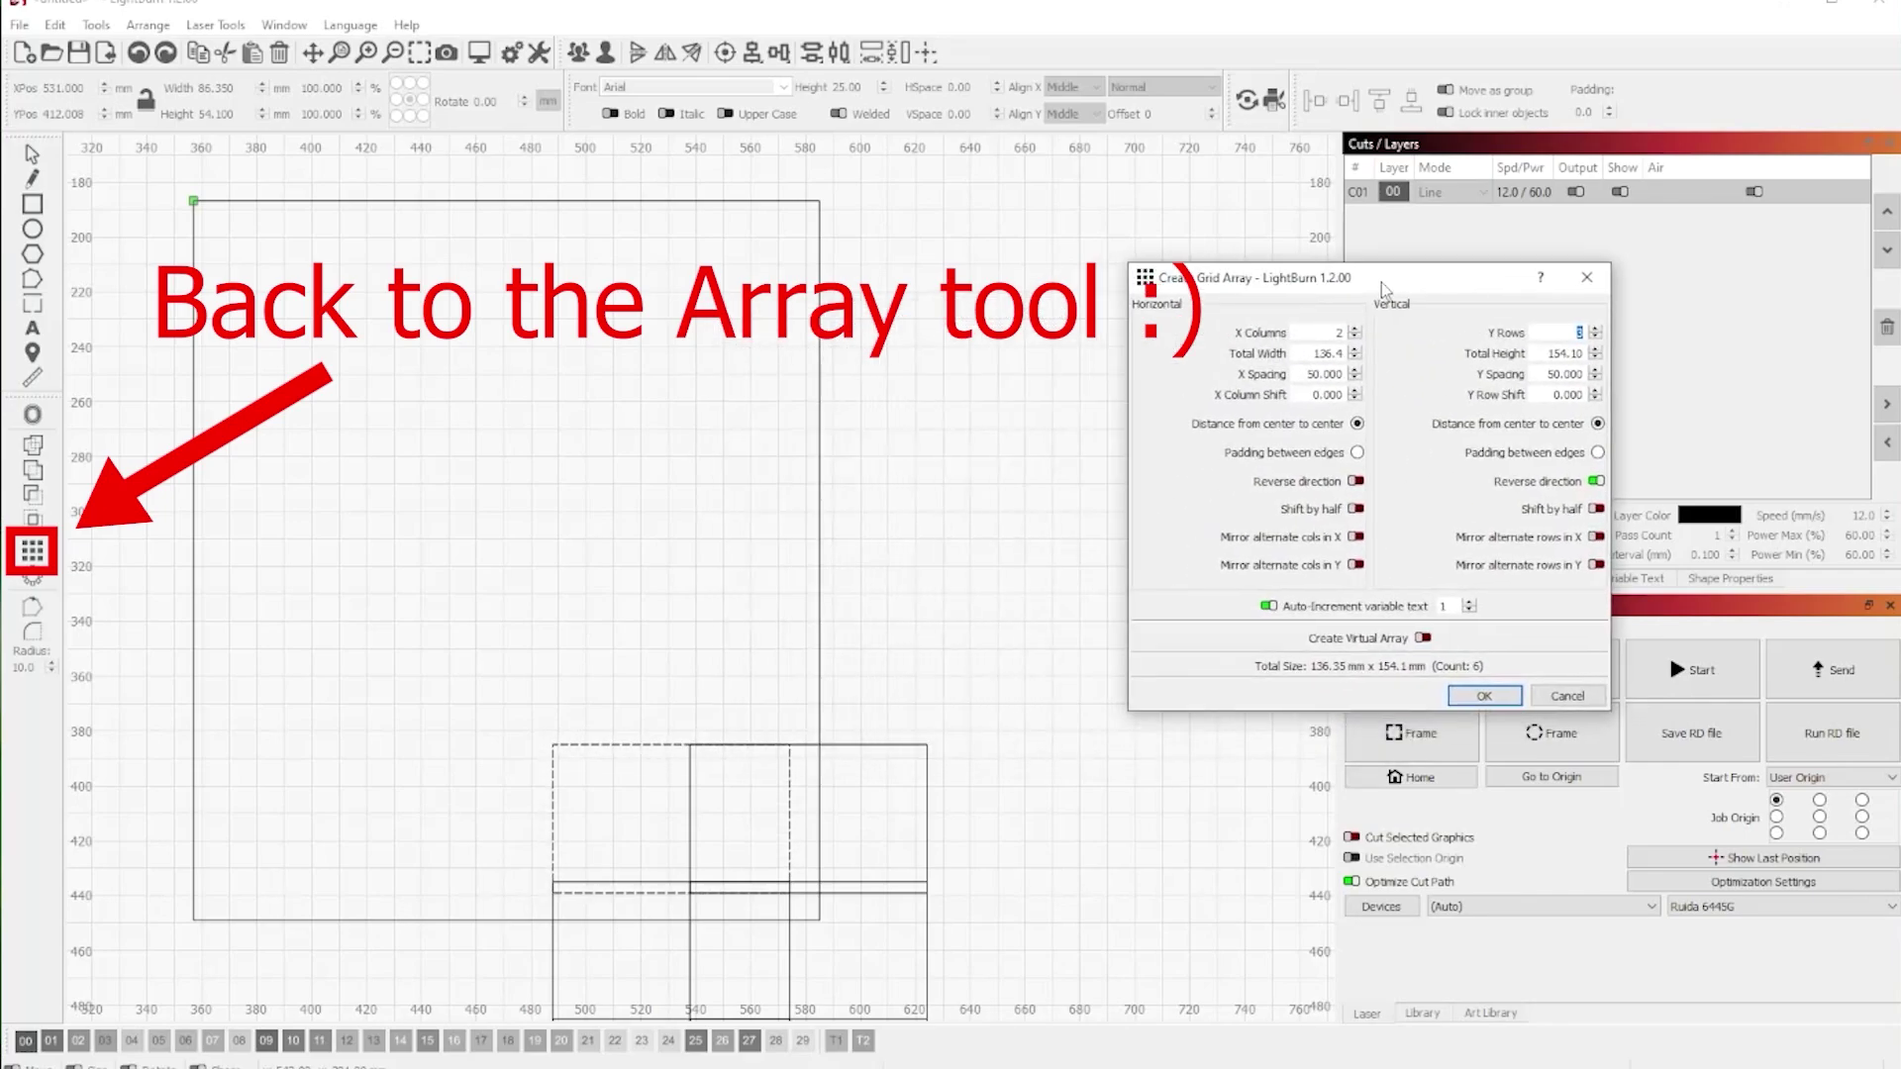
scroll(865, 613, down, 2)
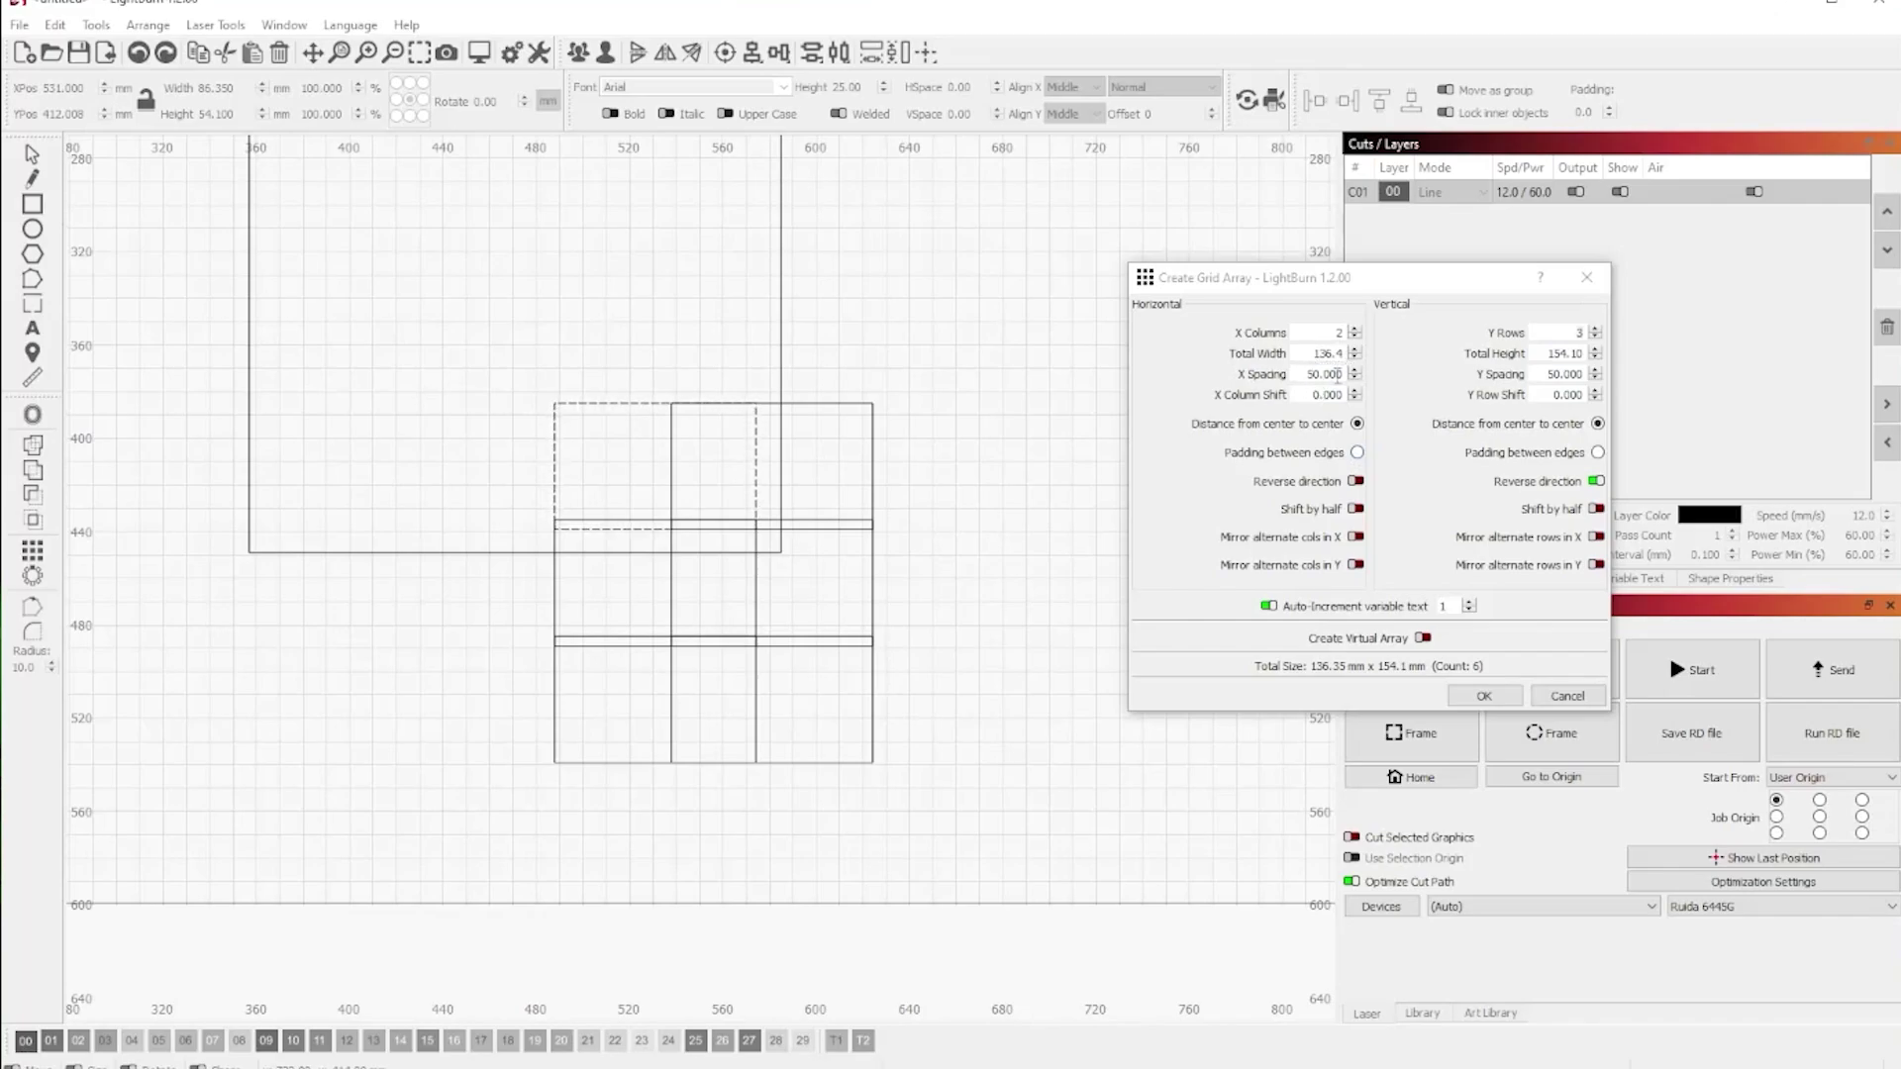
click(1355, 369)
click(1355, 369)
click(1355, 368)
click(1356, 369)
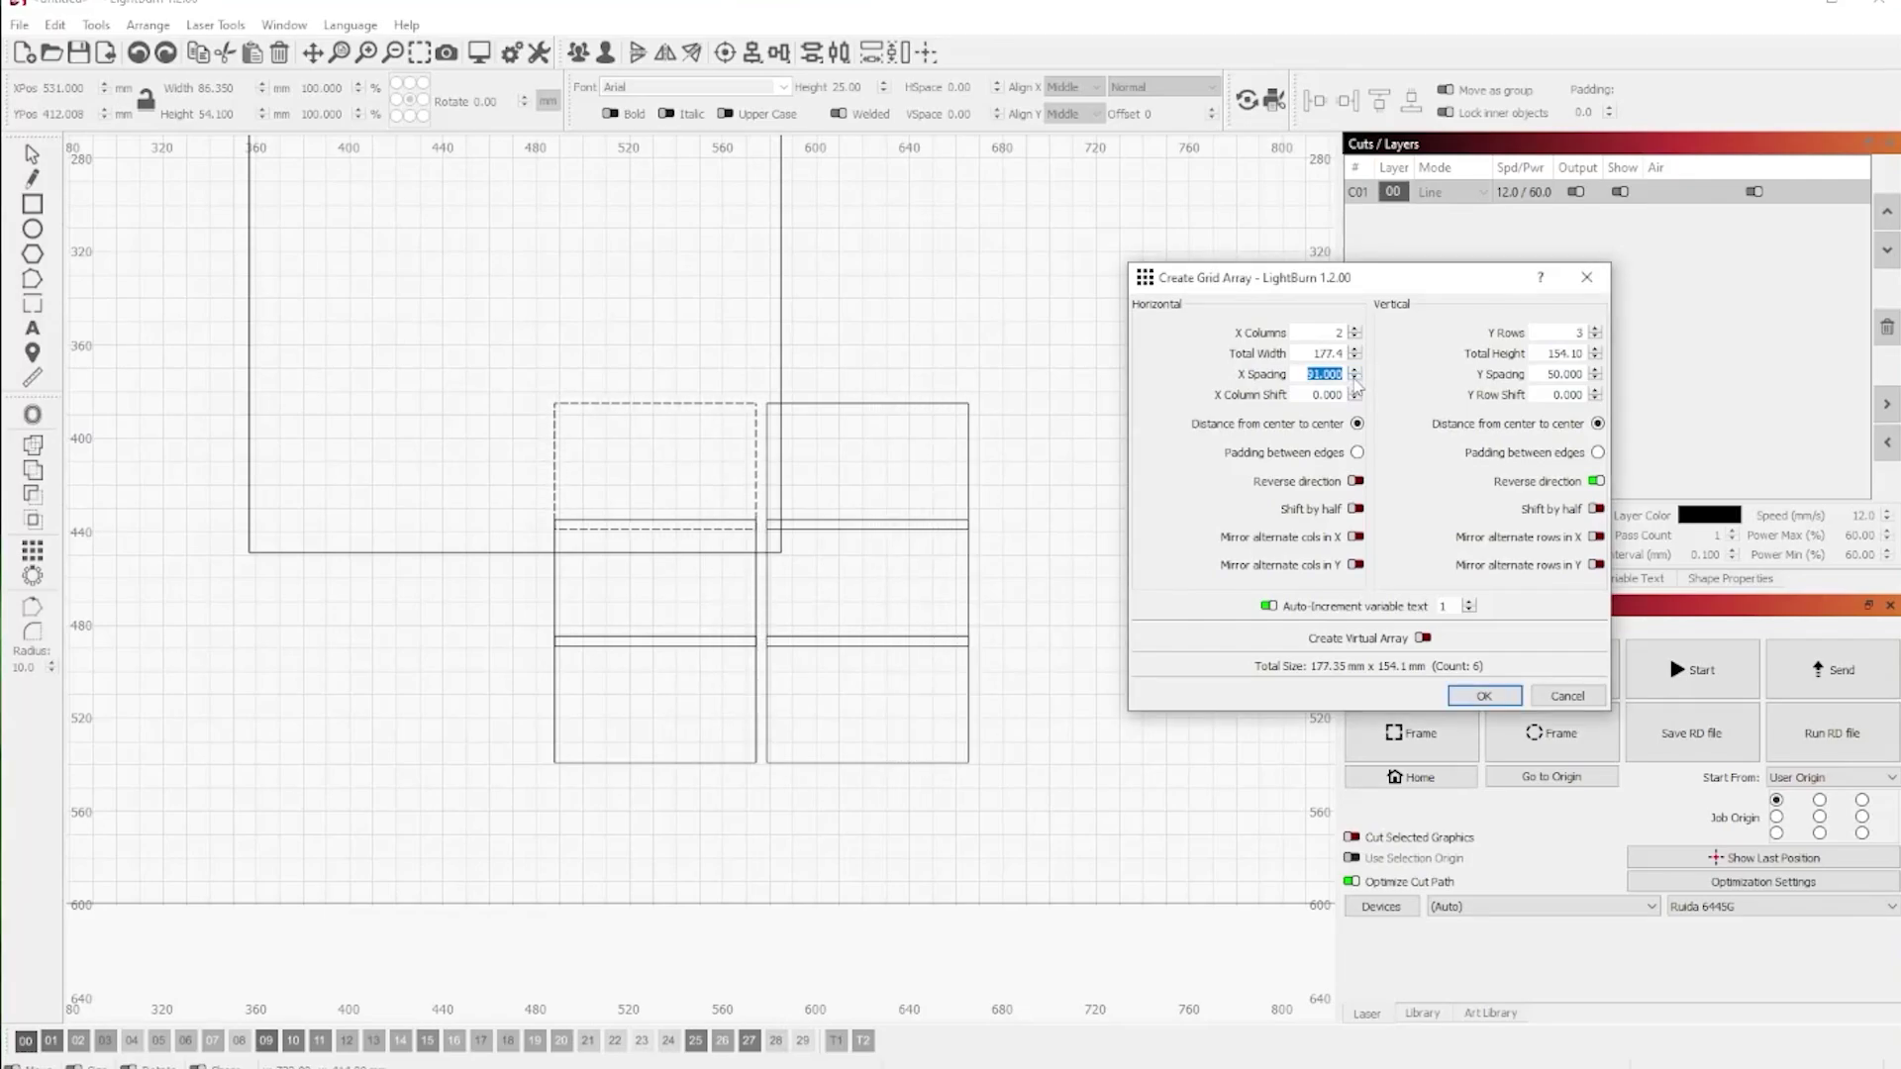
click(1355, 369)
click(1355, 368)
click(1595, 368)
click(1596, 368)
text(60)
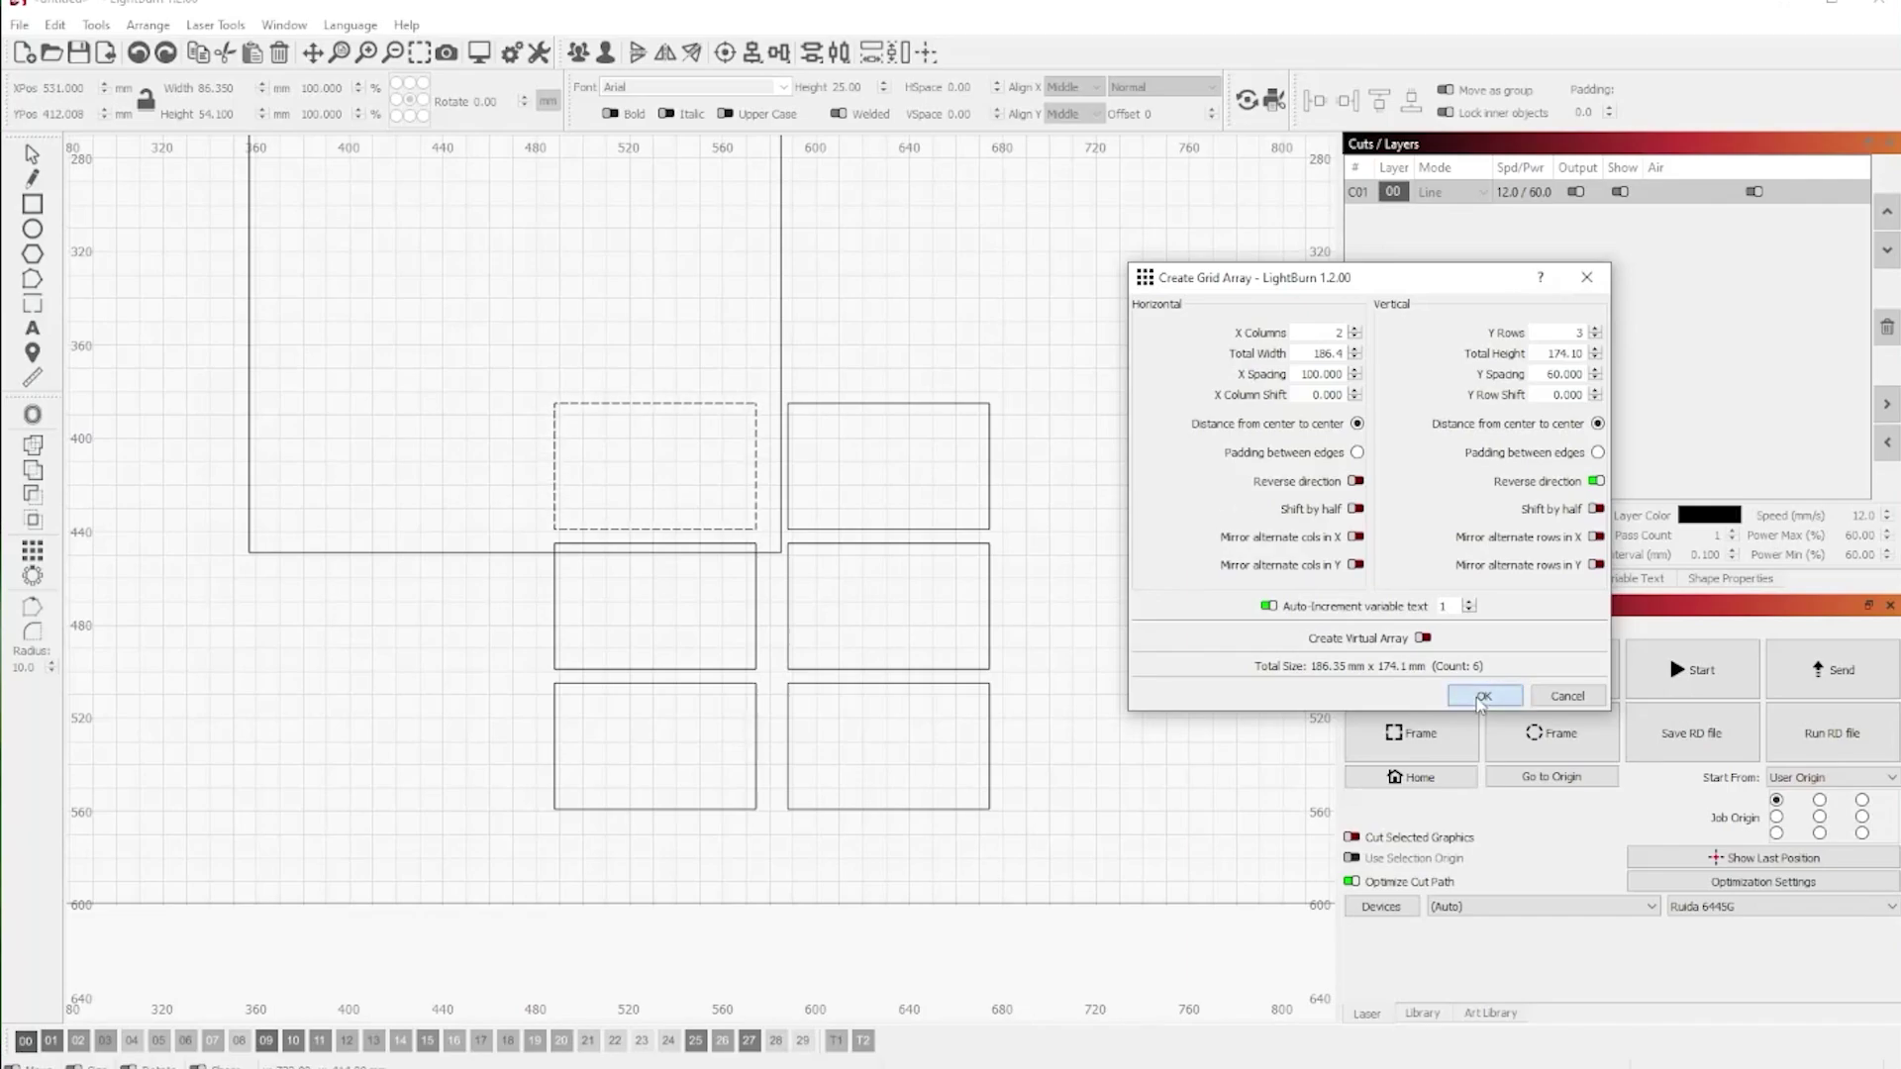
click(1483, 698)
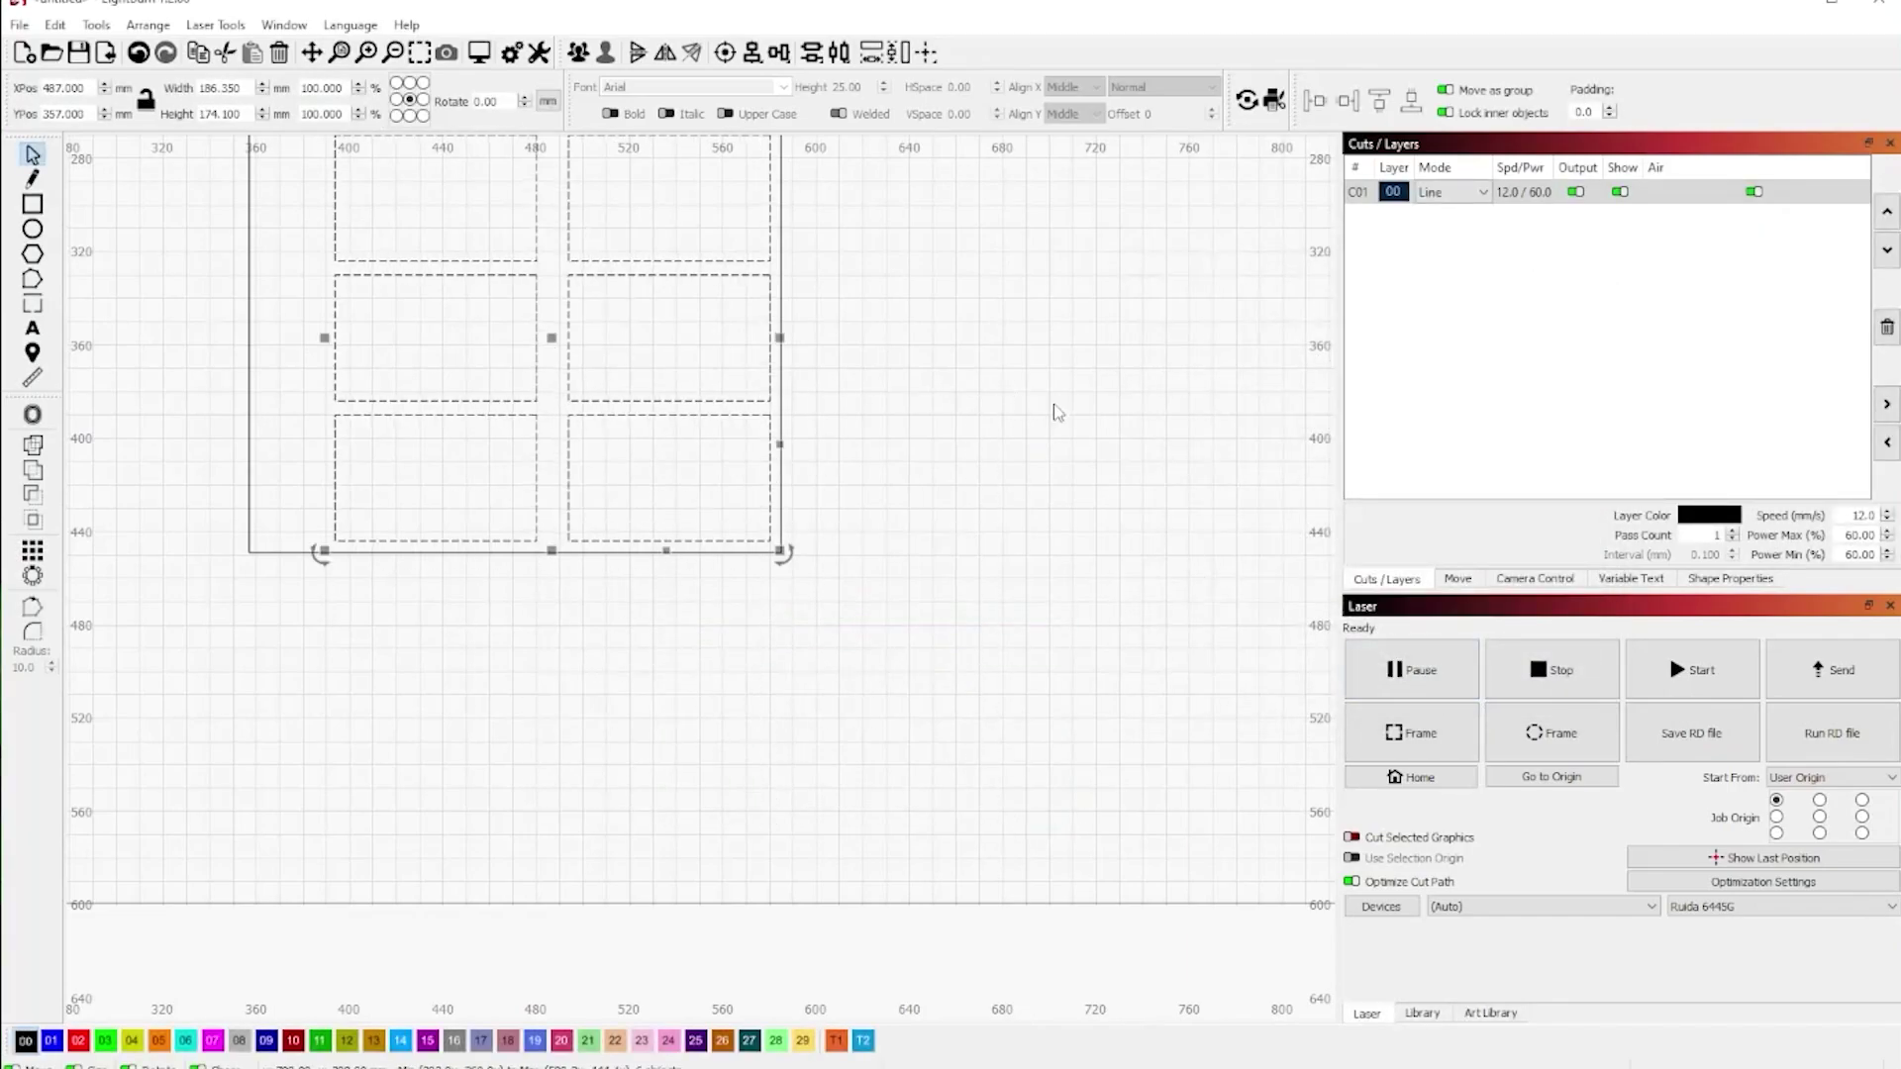
scroll(686, 592, up, 2)
- Move the six cutouts up, shorten the base plate, and widen it leftward for labels
drag(686, 591, 687, 431)
click(910, 186)
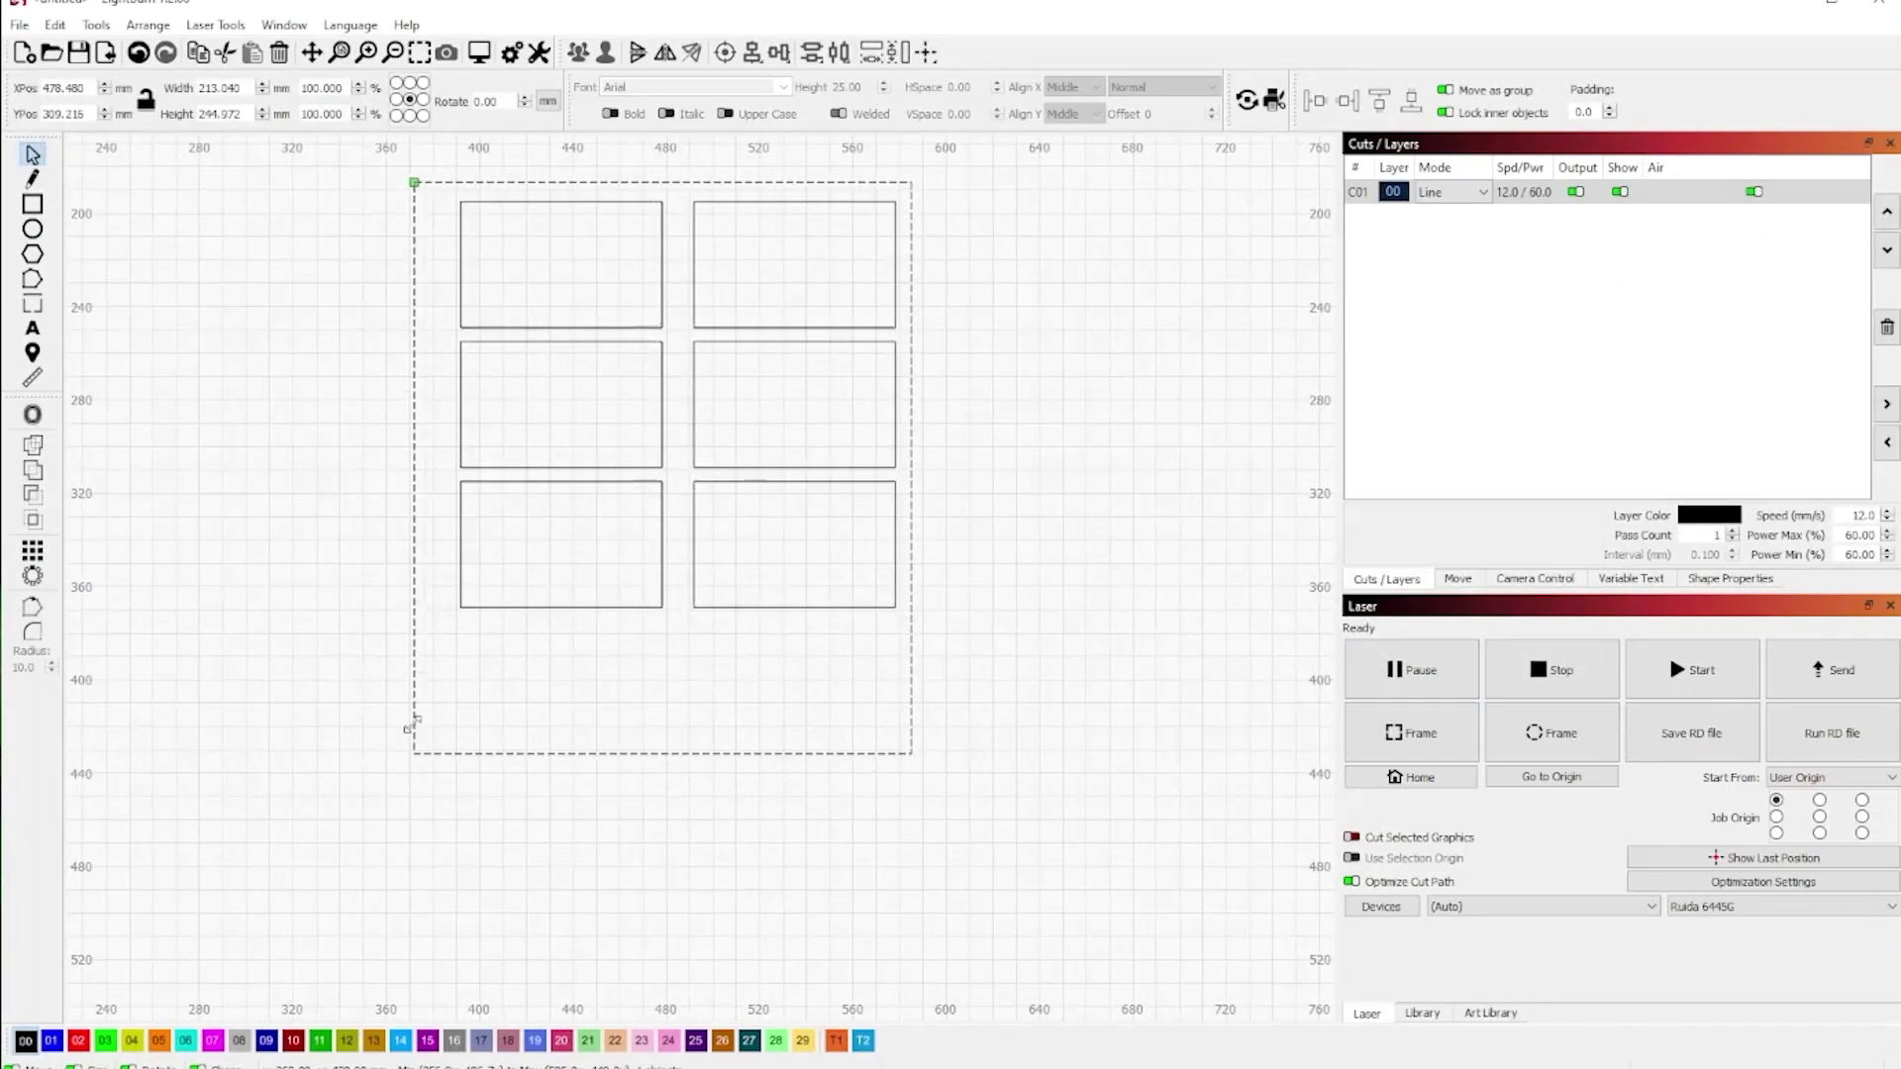
drag(669, 747, 669, 625)
scroll(595, 595, up, 2)
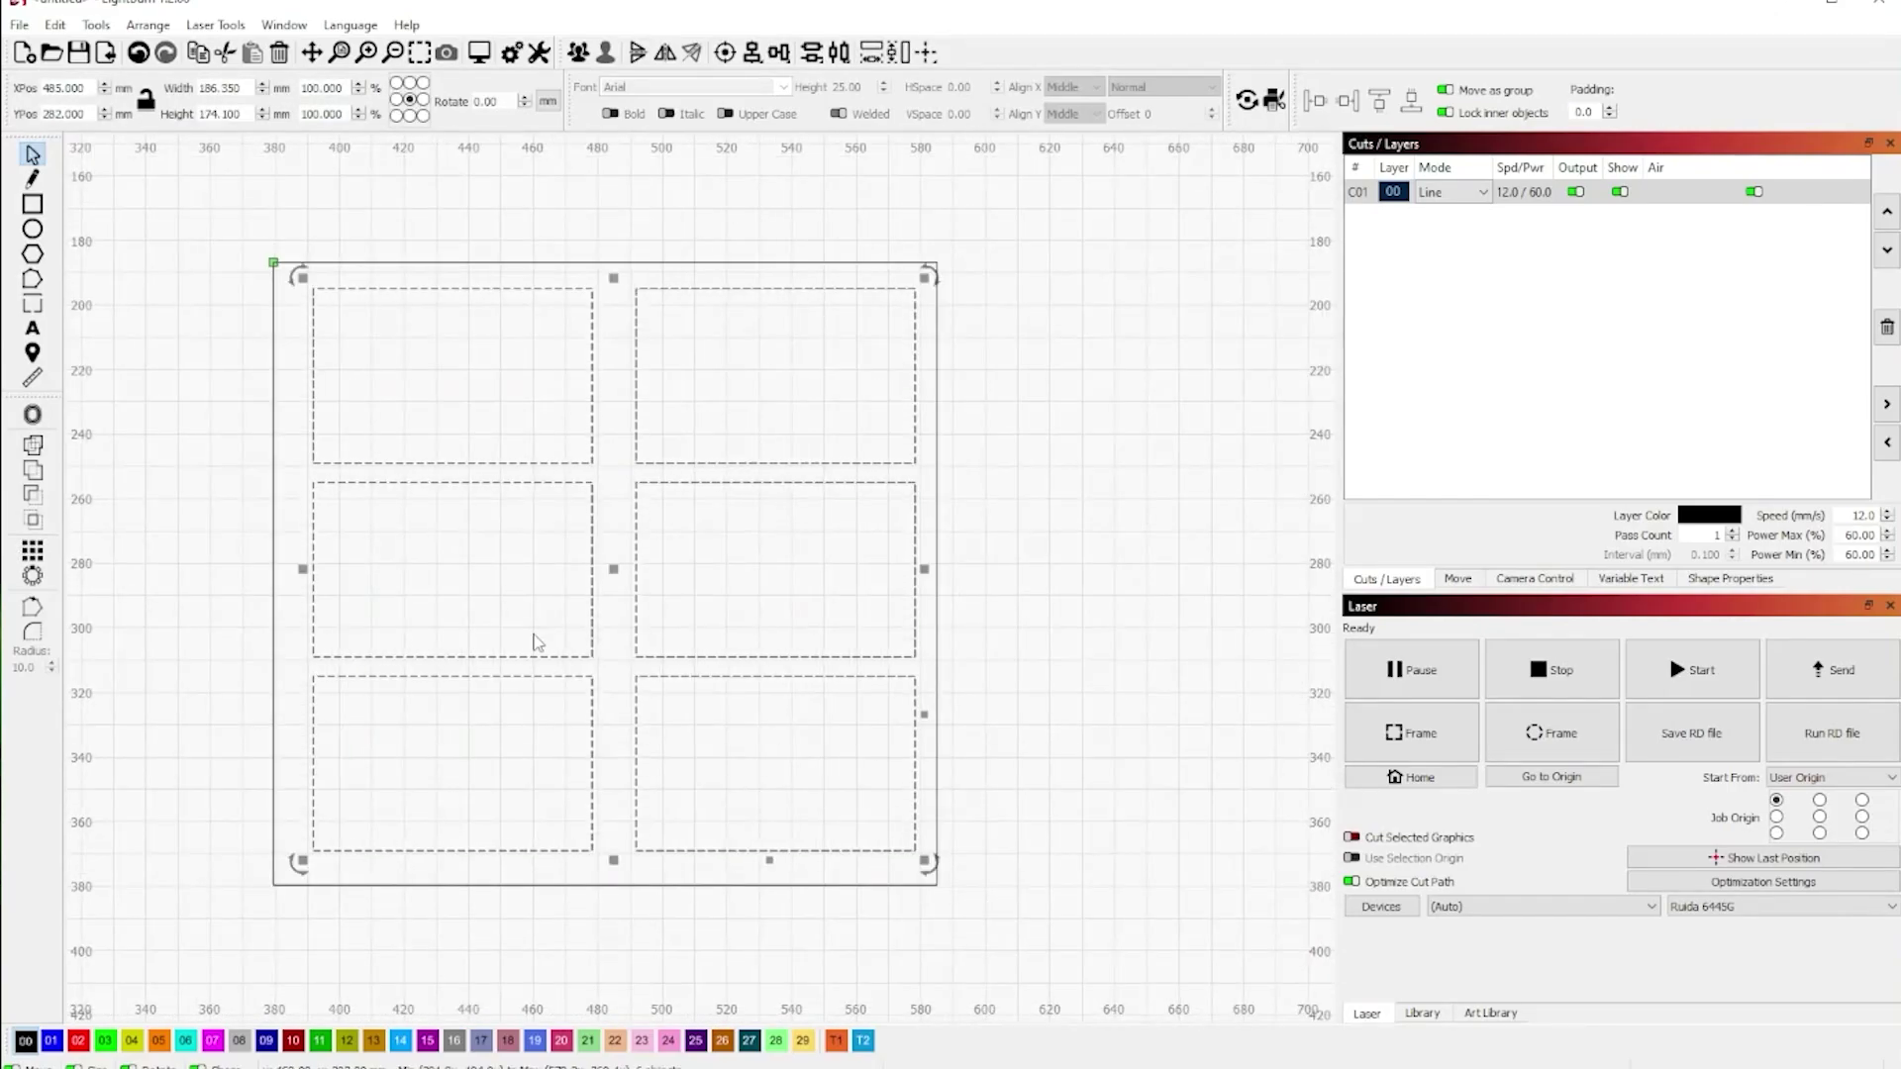
click(1060, 611)
drag(273, 594, 165, 595)
- Add a 'Business Card Jig' title rotated 90° on the plate's left side
click(33, 327)
click(215, 469)
text(usiness Card Jig)
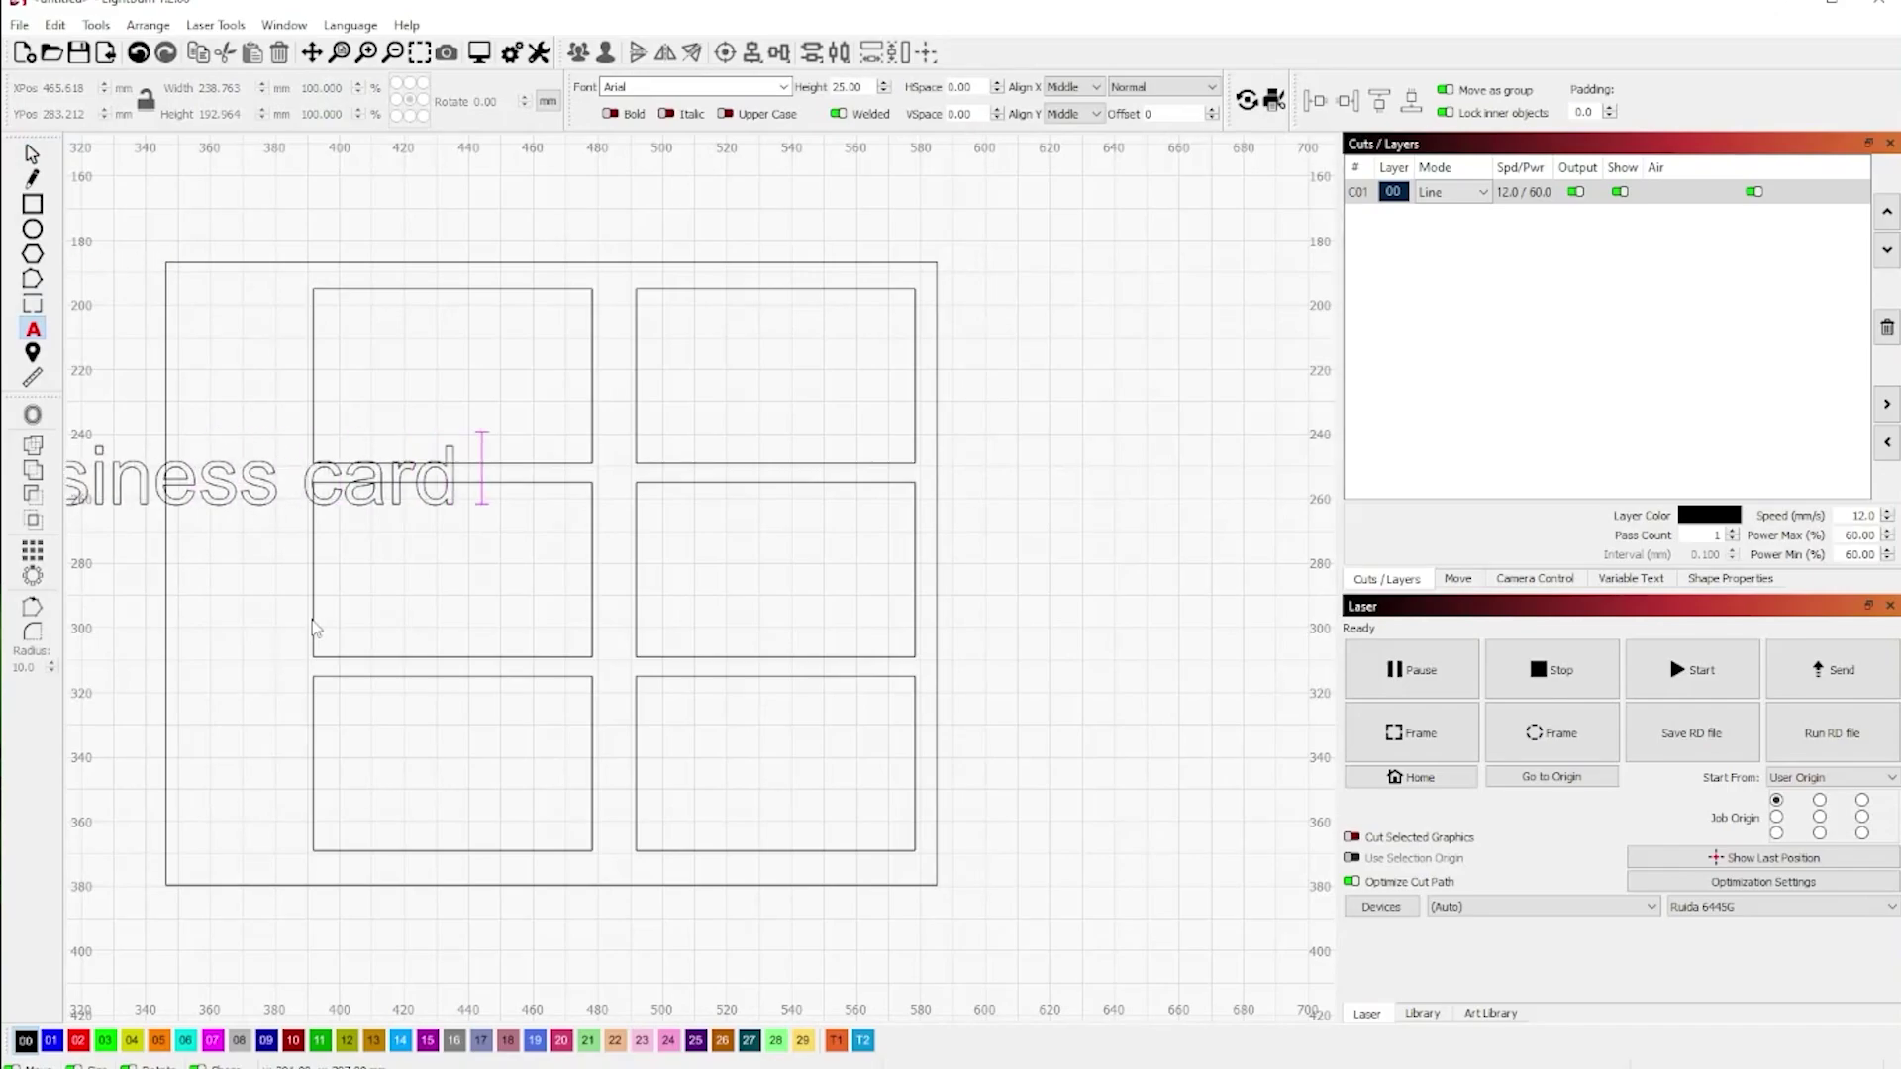
key(Escape)
click(486, 101)
text(90)
key(Return)
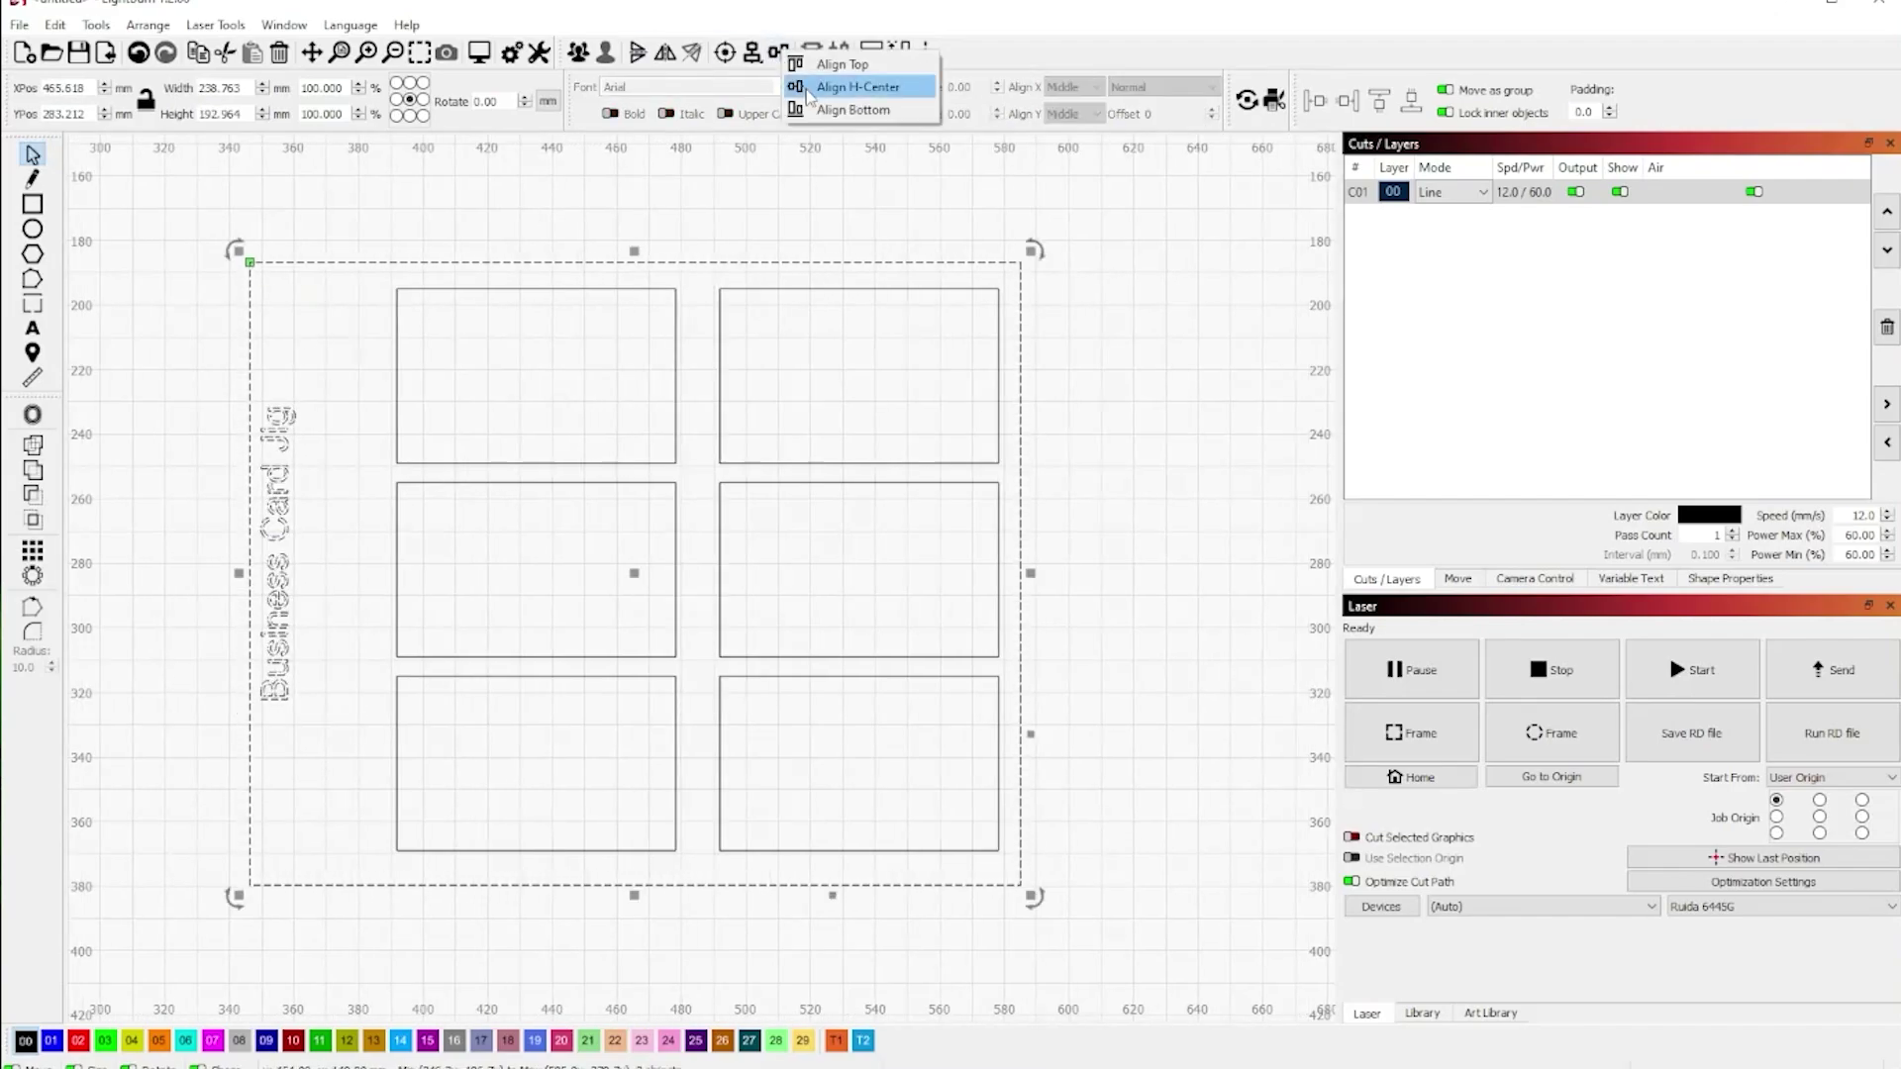
- Add a '100mm X spacing' label, resized and centred below the grid
key(ctrl+t)
text(0mm X spacing)
key(Escape)
click(486, 100)
text(90)
key(Return)
drag(305, 906, 320, 743)
drag(338, 624, 344, 668)
click(486, 100)
text(0)
key(Return)
drag(320, 773, 665, 868)
click(905, 951)
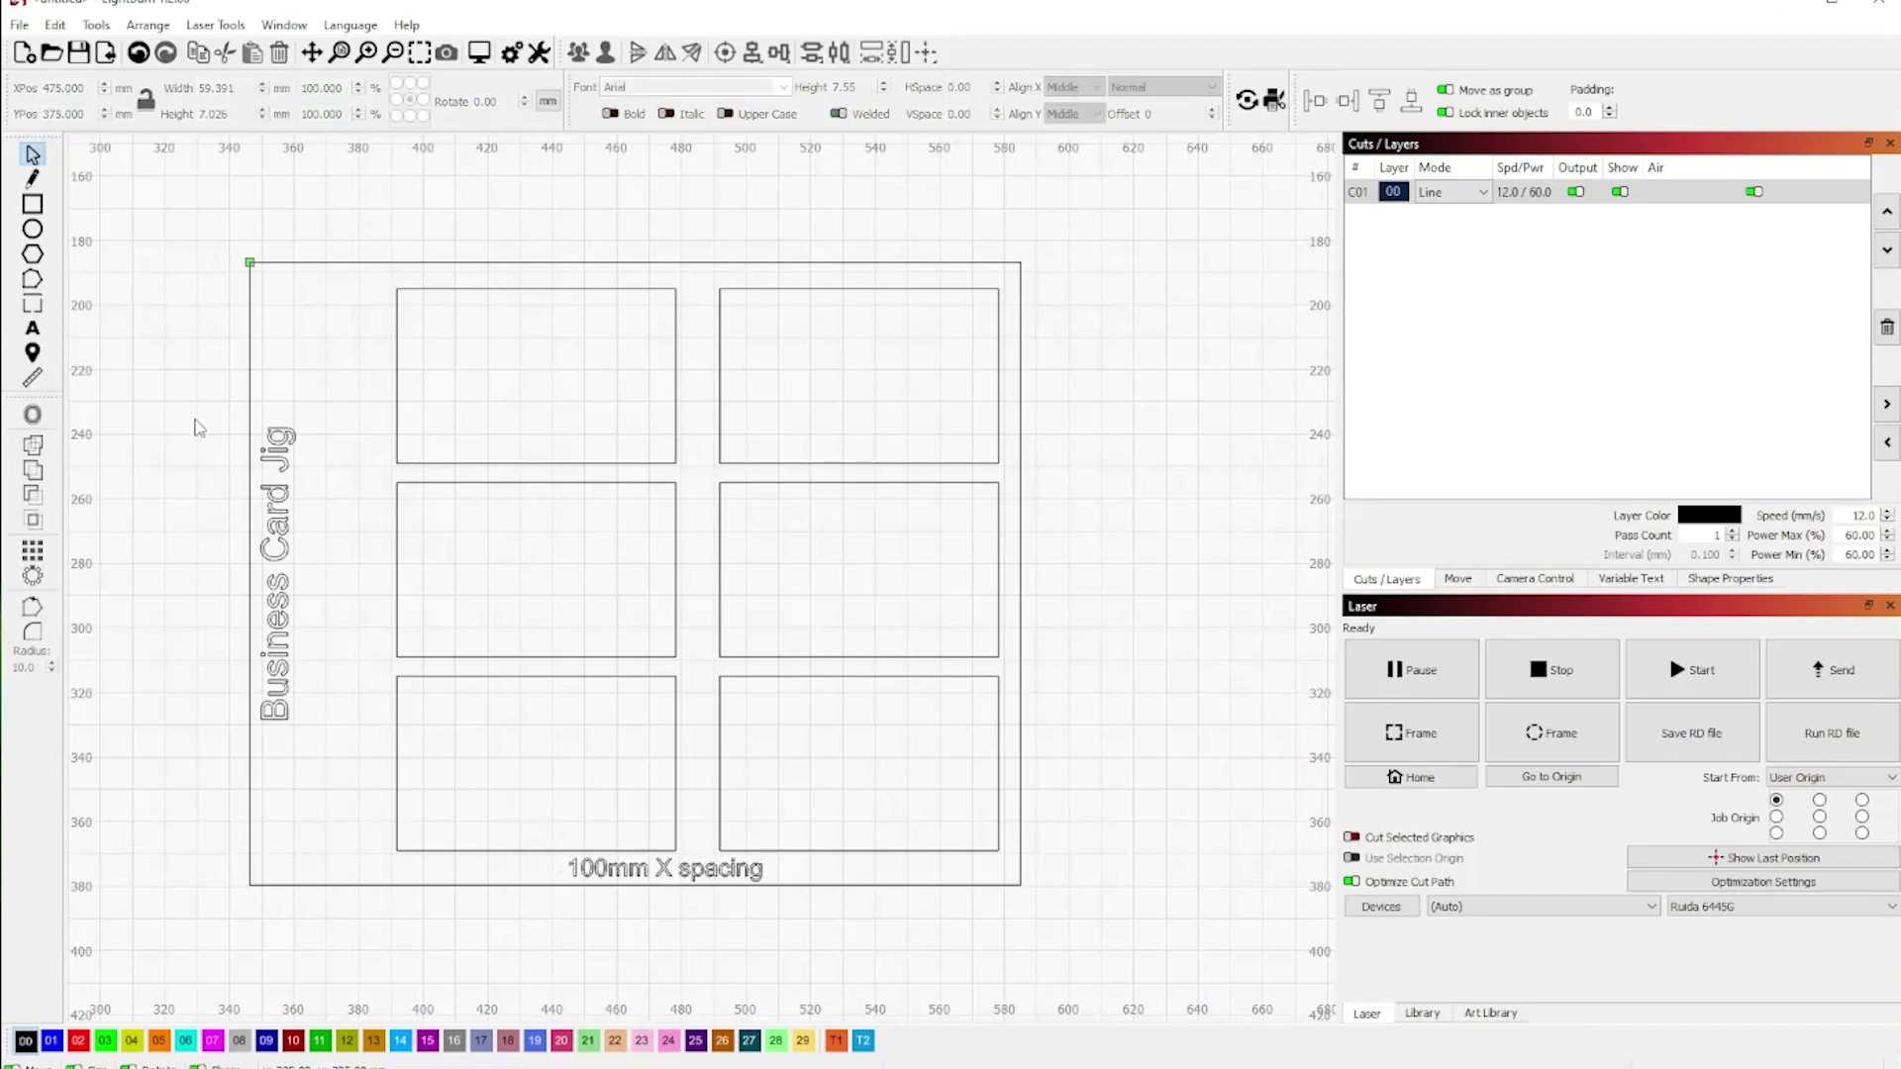
- Add a vertical '60mm Y Spacing' label to the left of the grid
key(ctrl+t)
text(60mm Y)
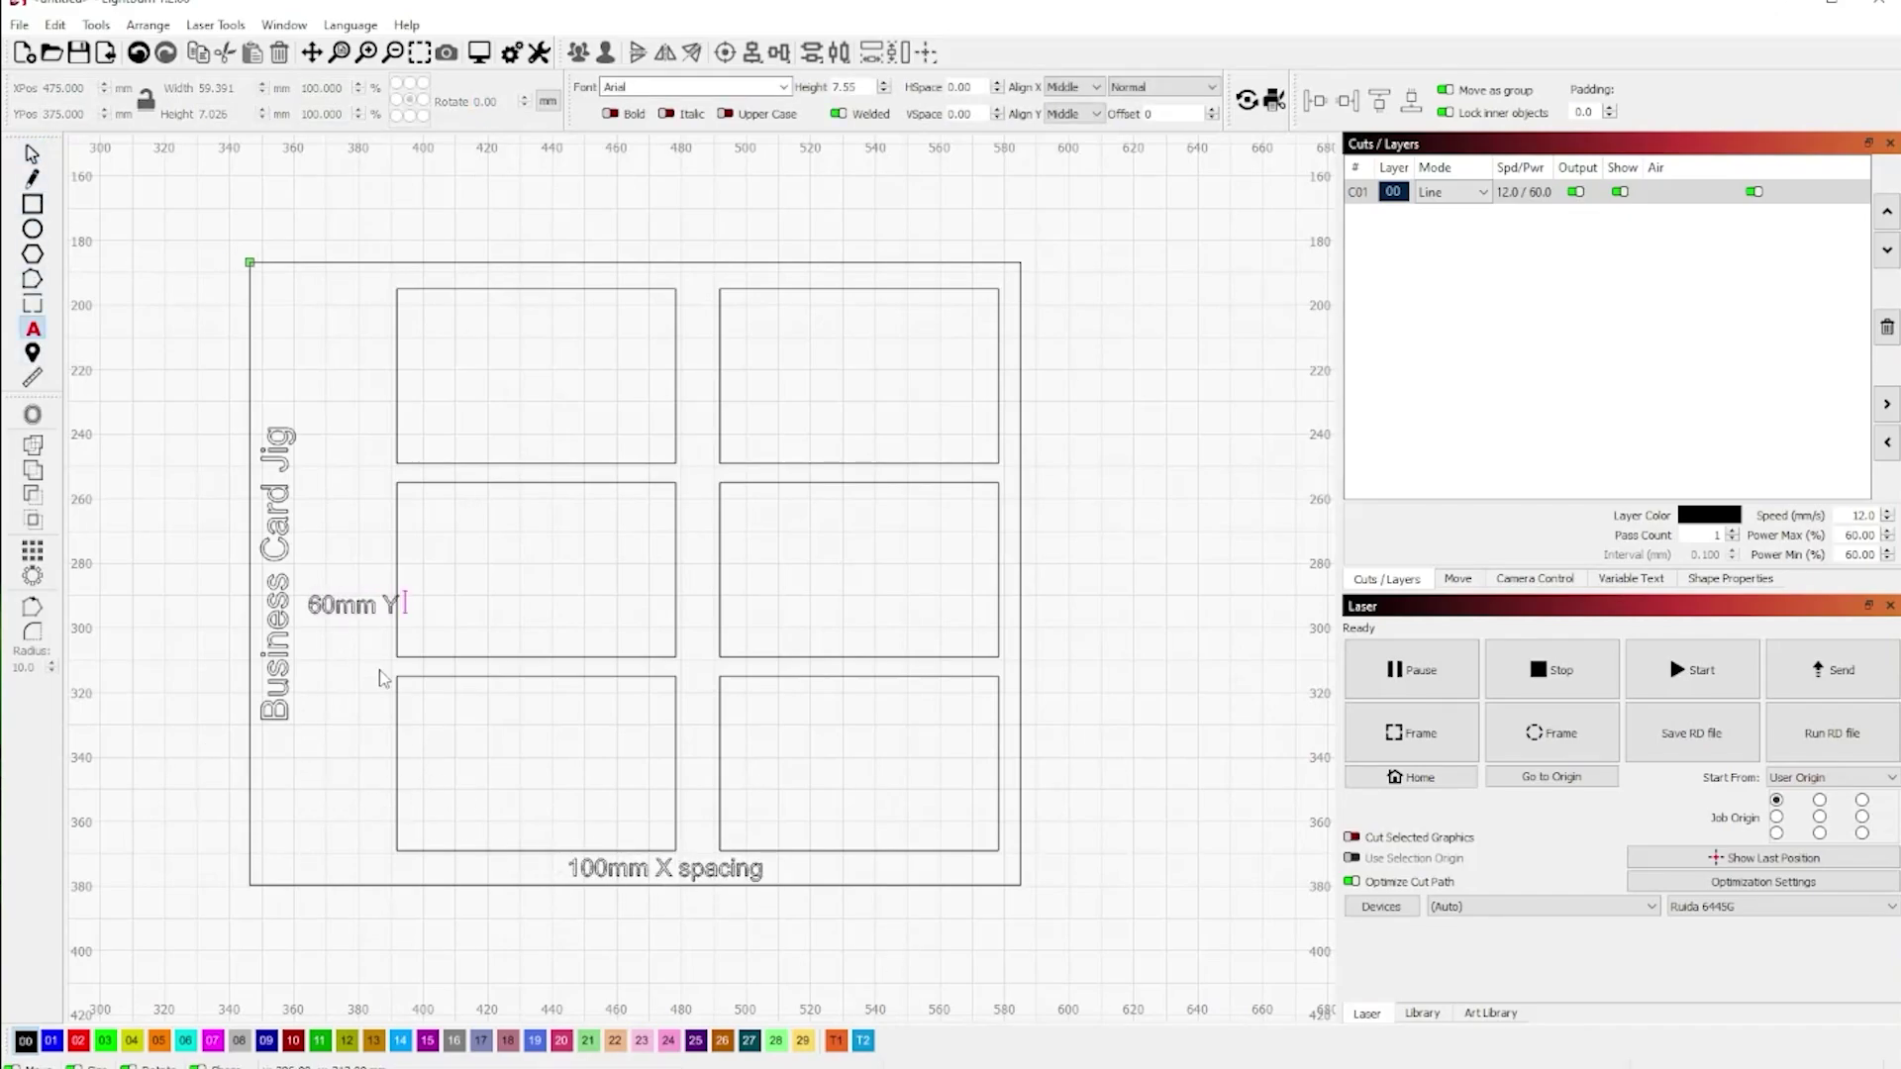
text(Spacing)
key(Escape)
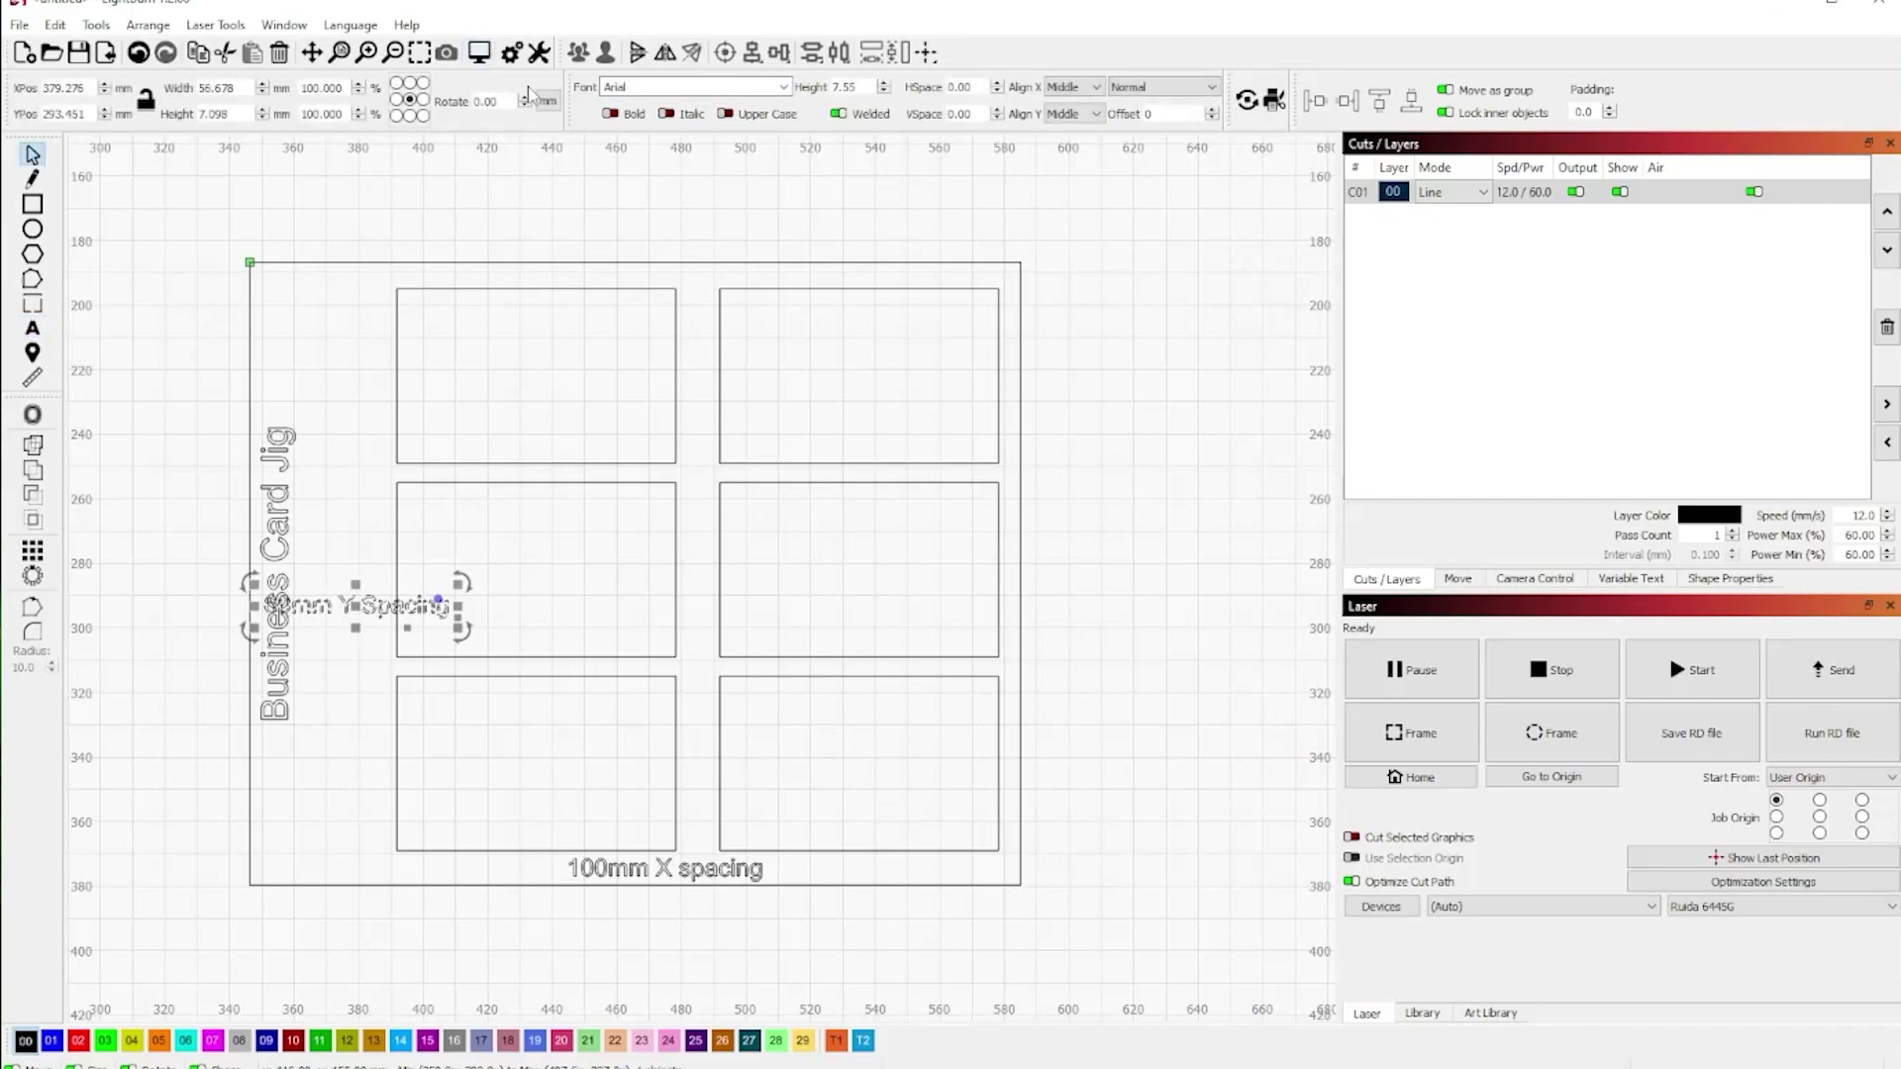
click(524, 94)
mouse_move(358, 610)
mouse_down()
mouse_move(364, 513)
mouse_move(362, 558)
mouse_up()
- Lower the Y spacing label and make the label layer a light hardboard fill engrave
click(570, 466)
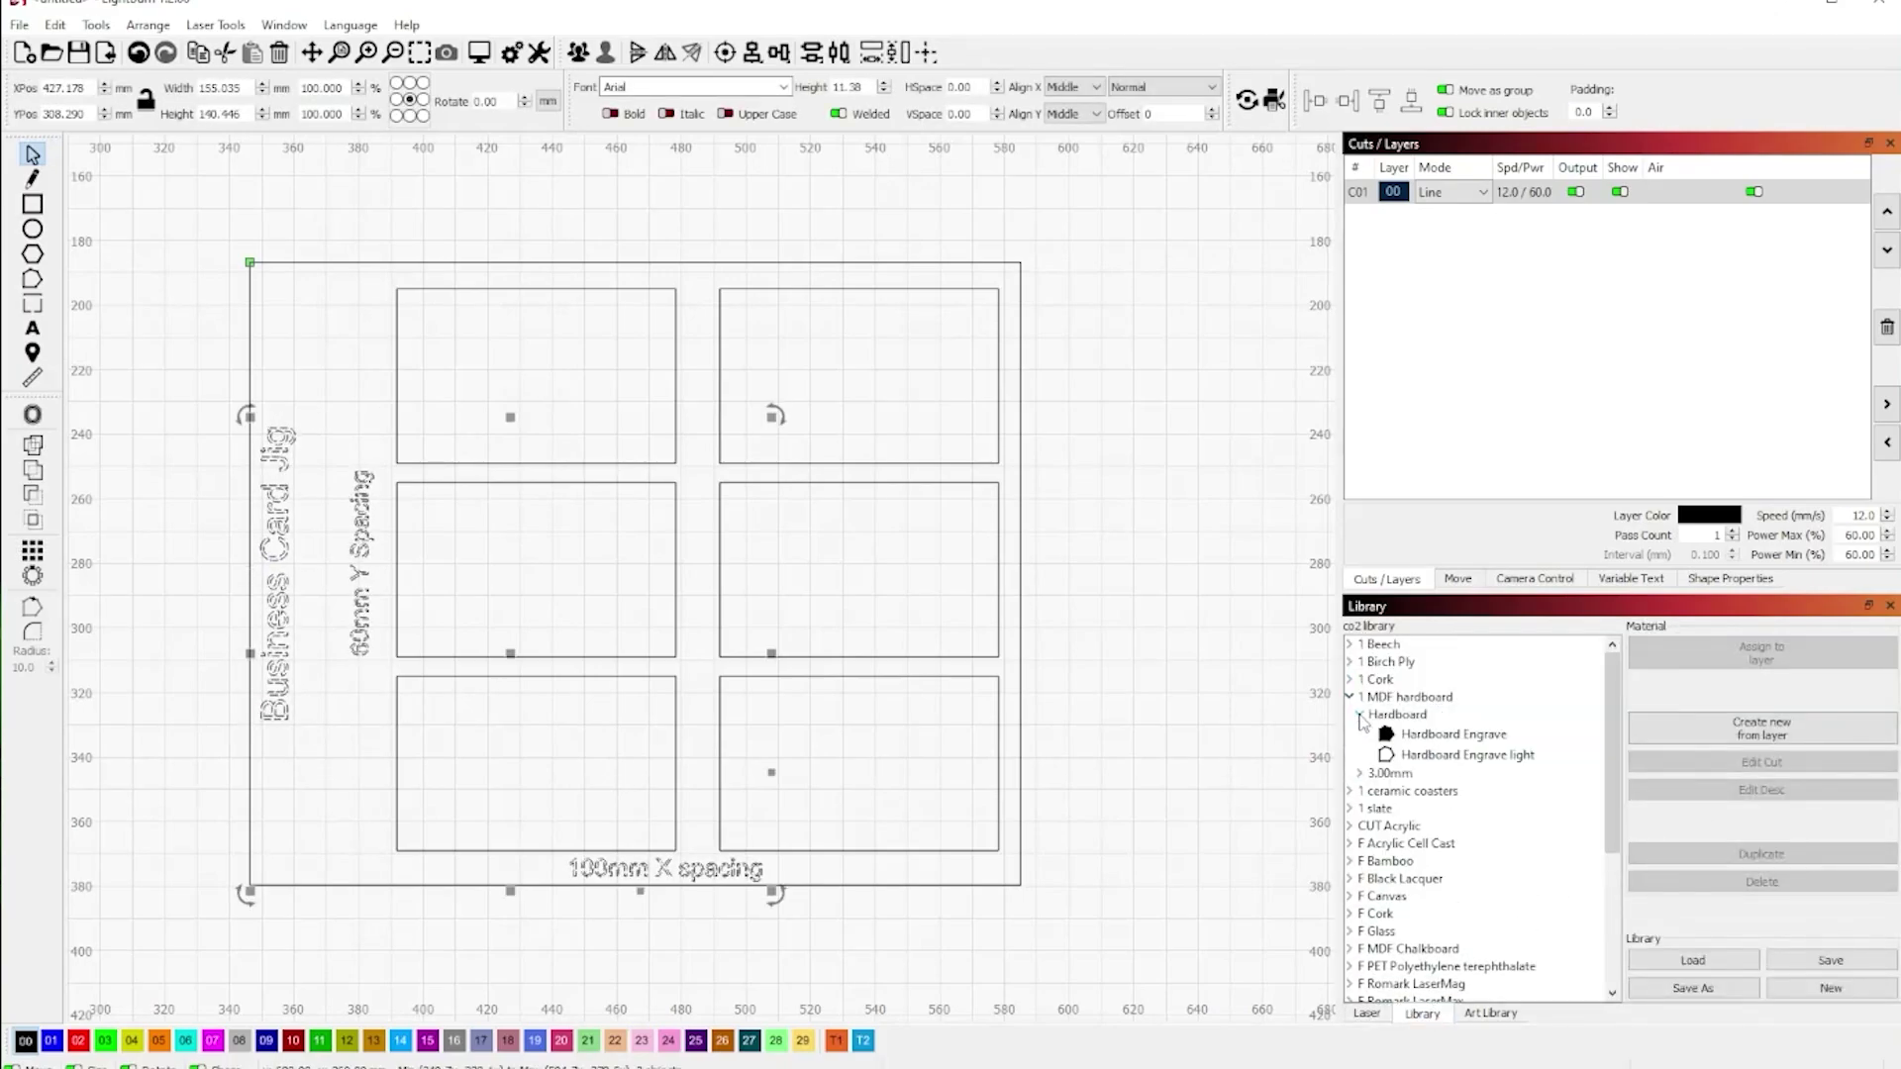
click(1467, 756)
click(1762, 653)
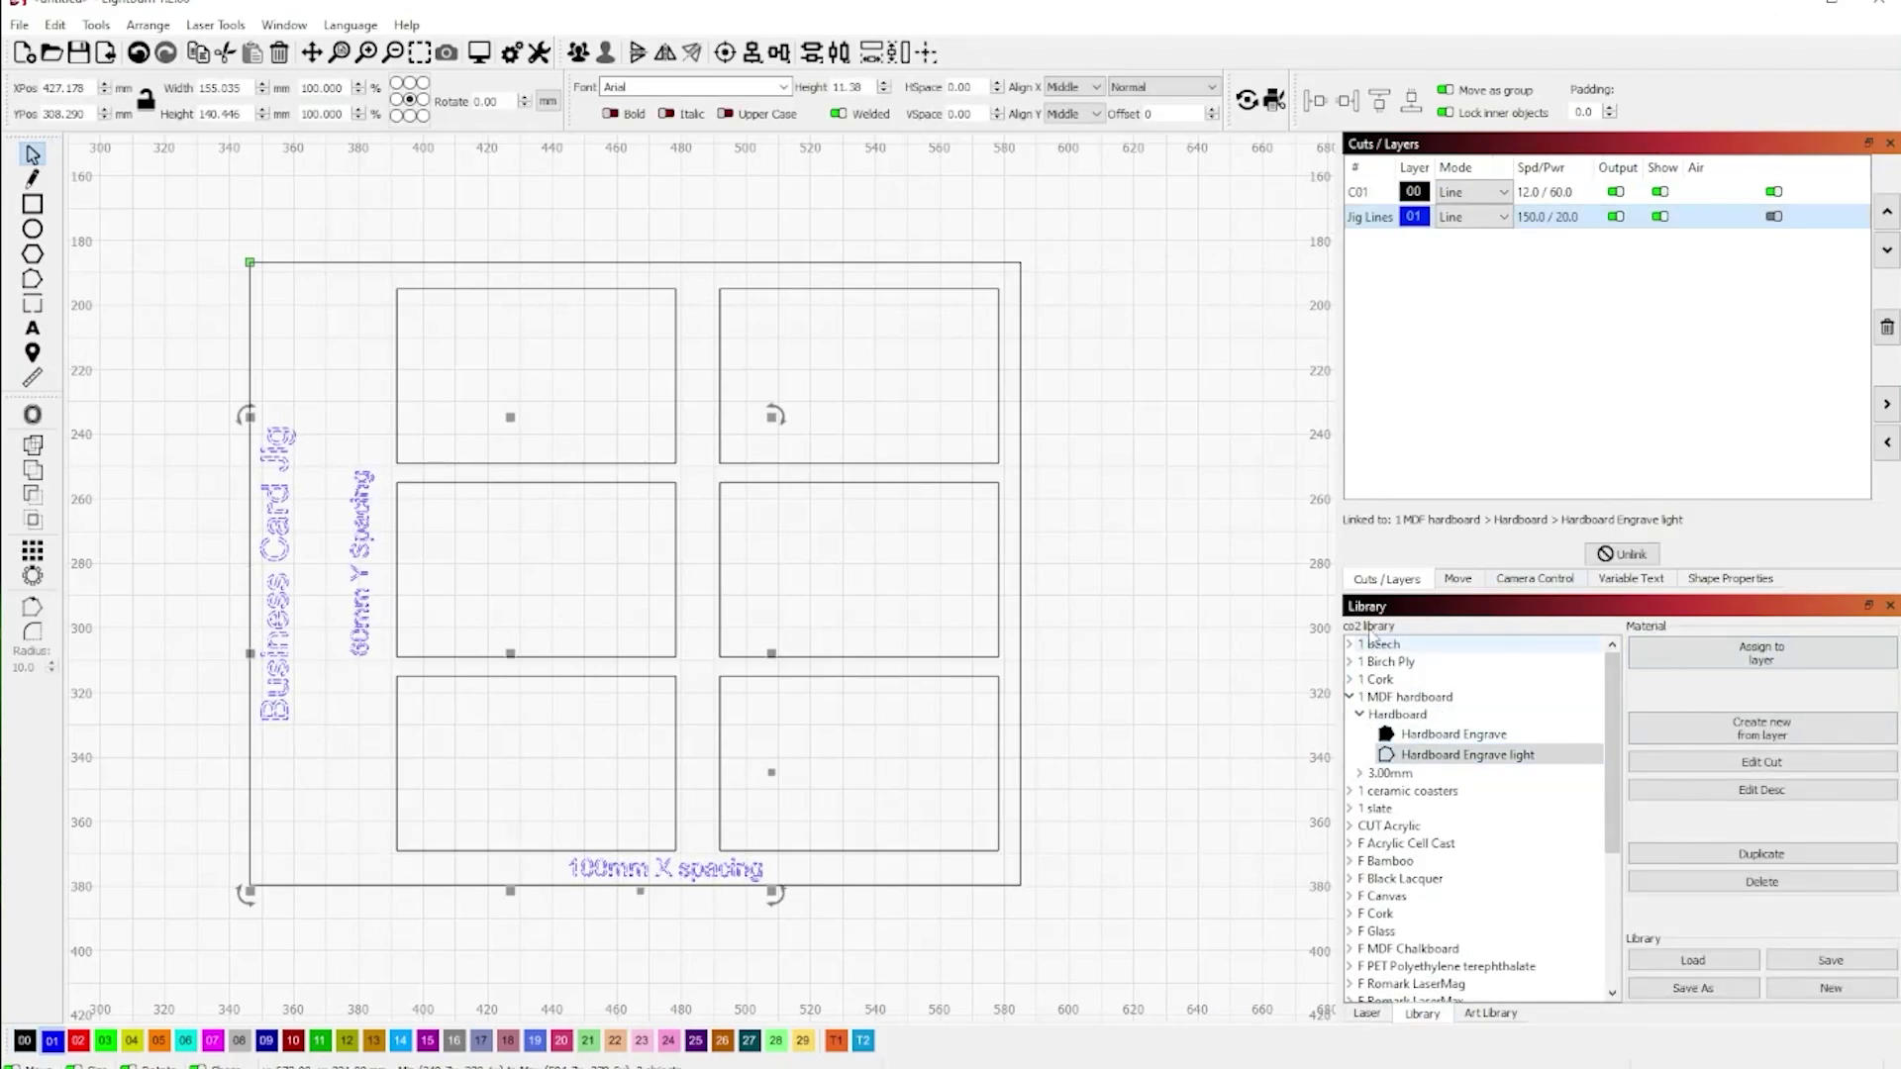
click(1452, 735)
click(1762, 654)
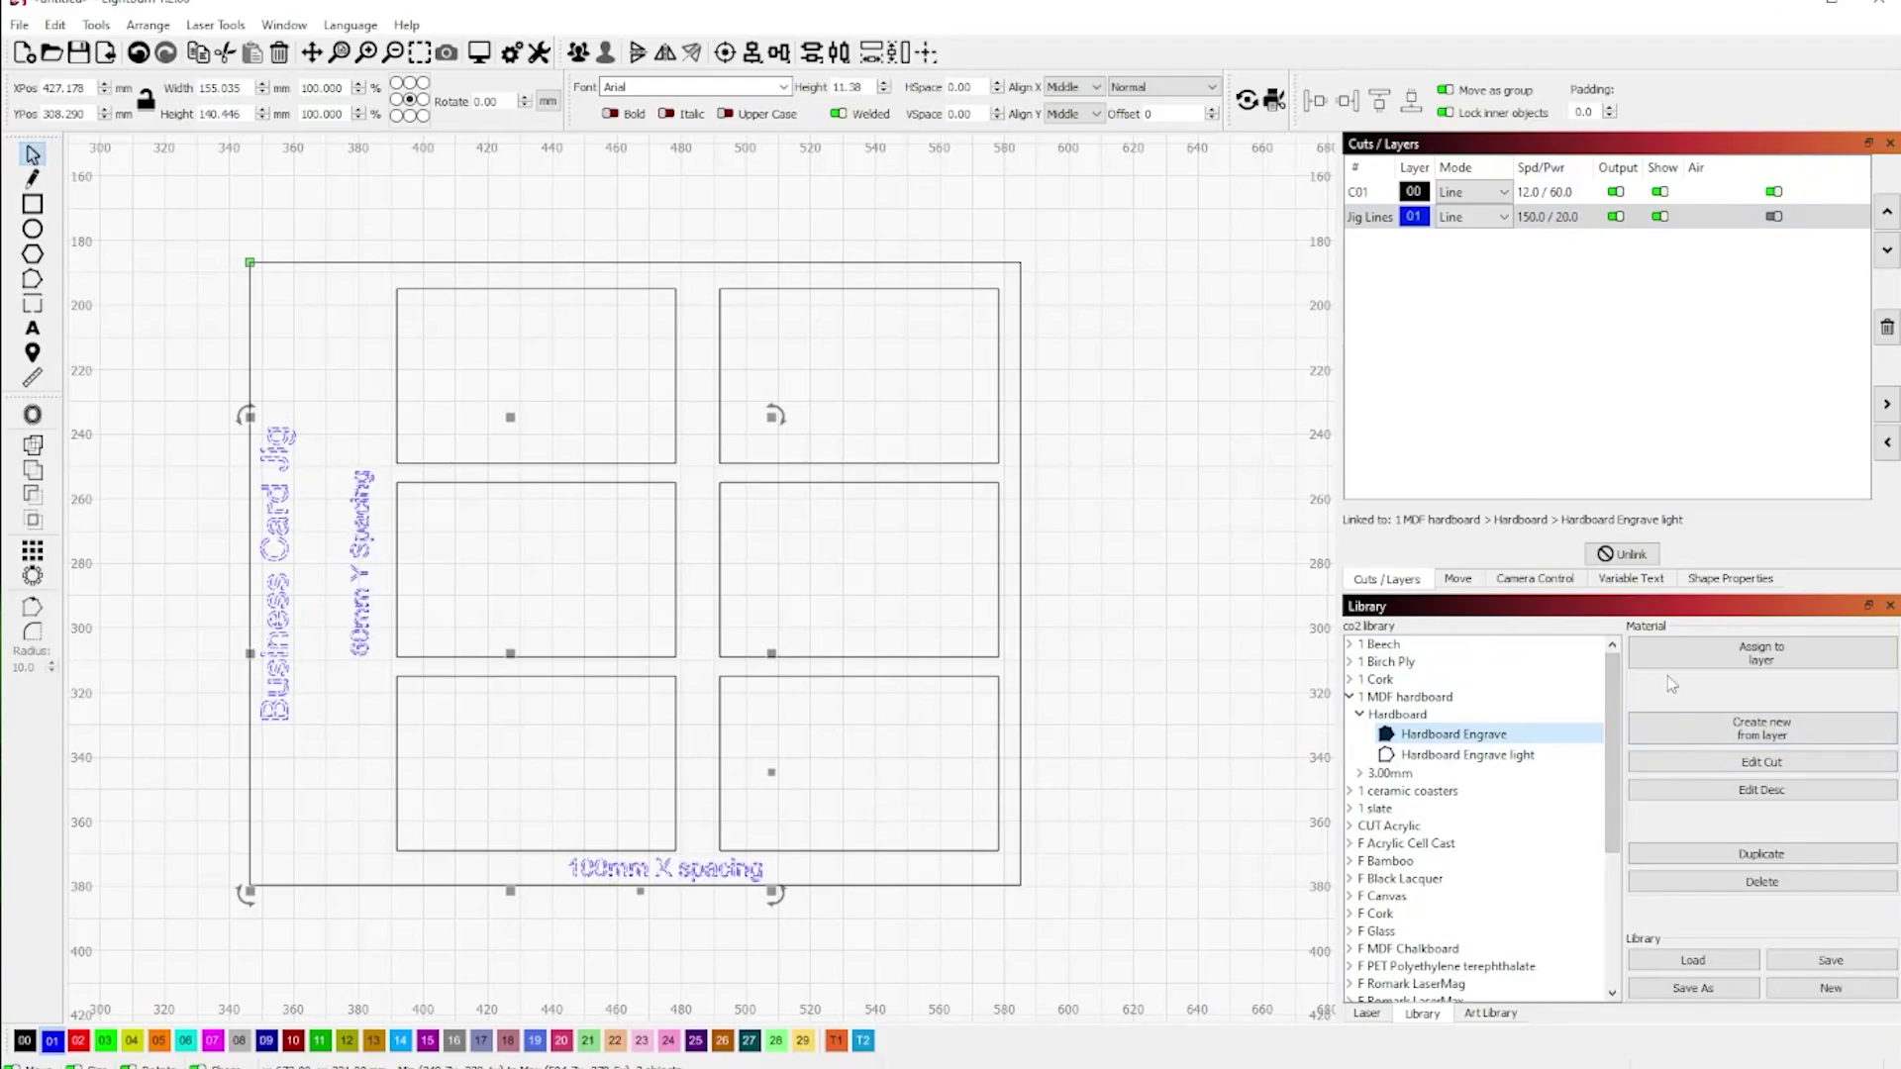
click(1469, 754)
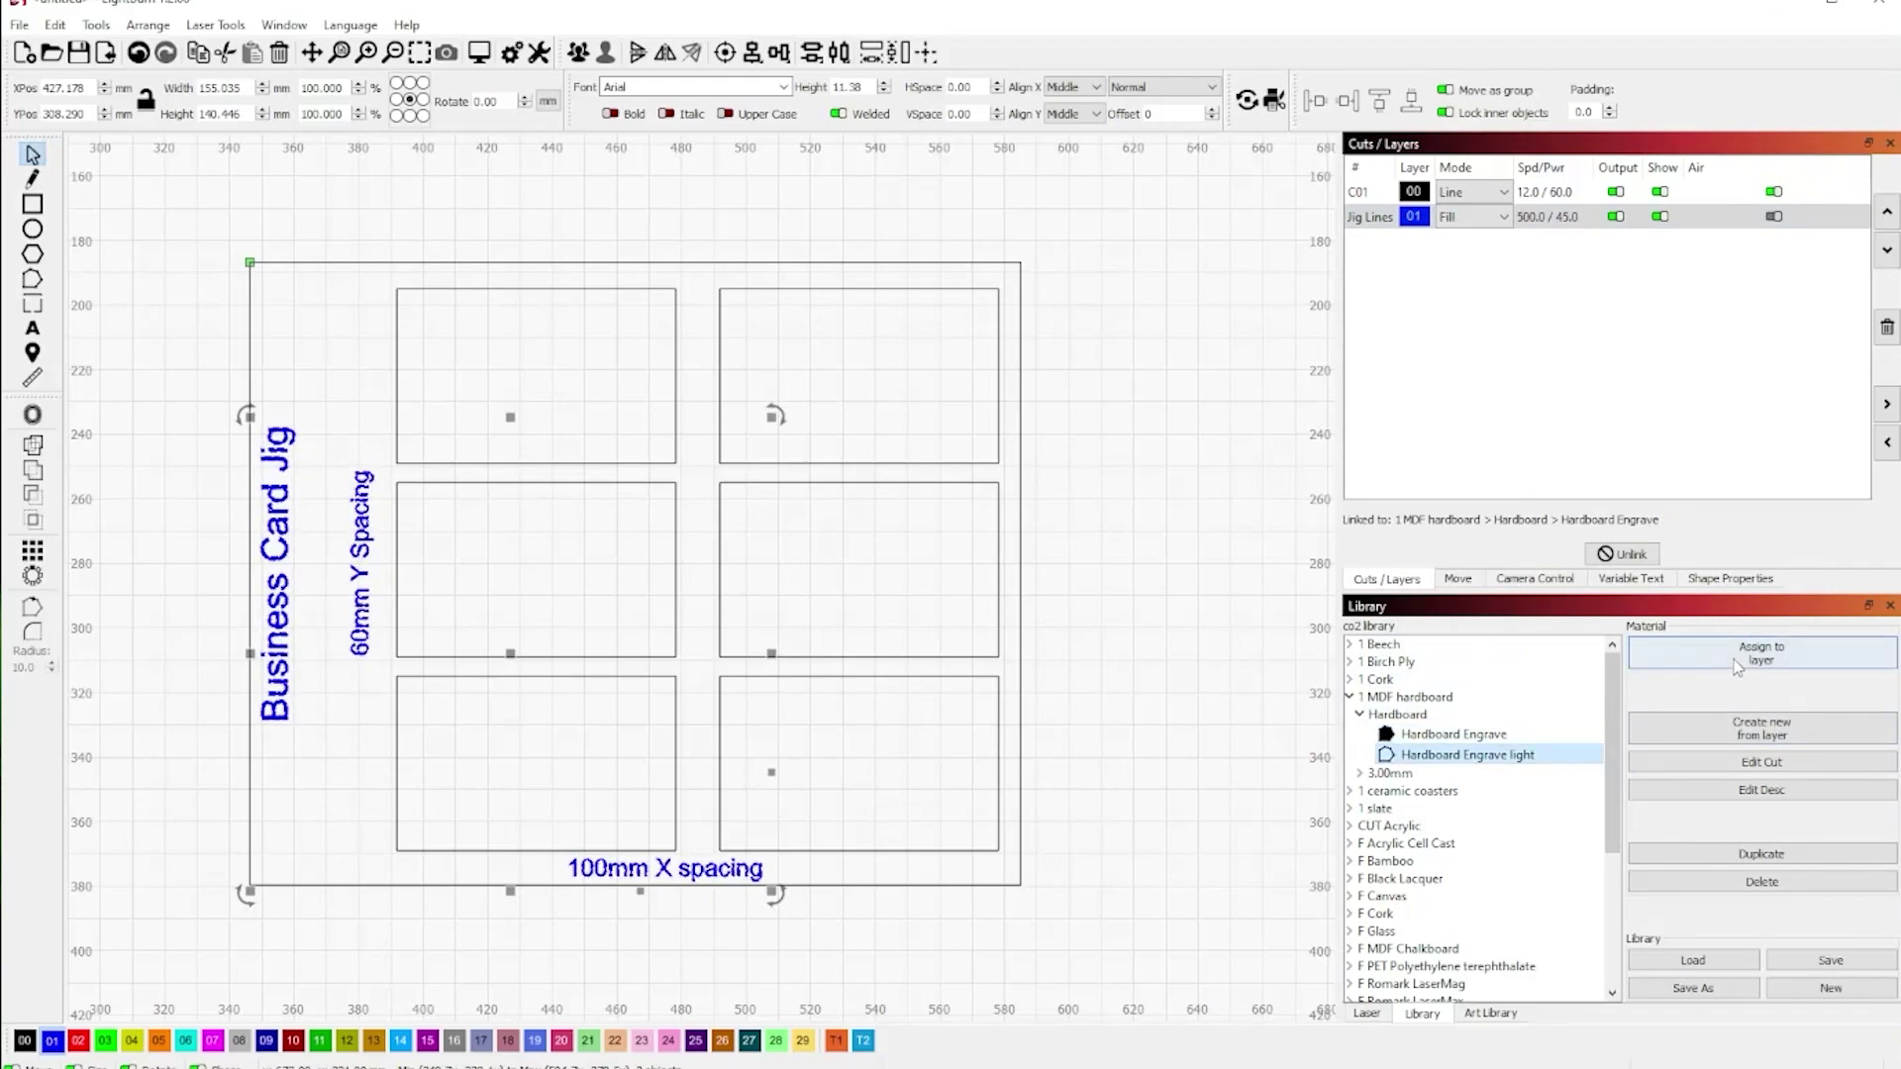
click(1762, 653)
click(1470, 217)
- Assign the 3.00mm MDF Hardboard Cut preset to the cut layer and bring up Save Project
click(1464, 249)
click(1367, 193)
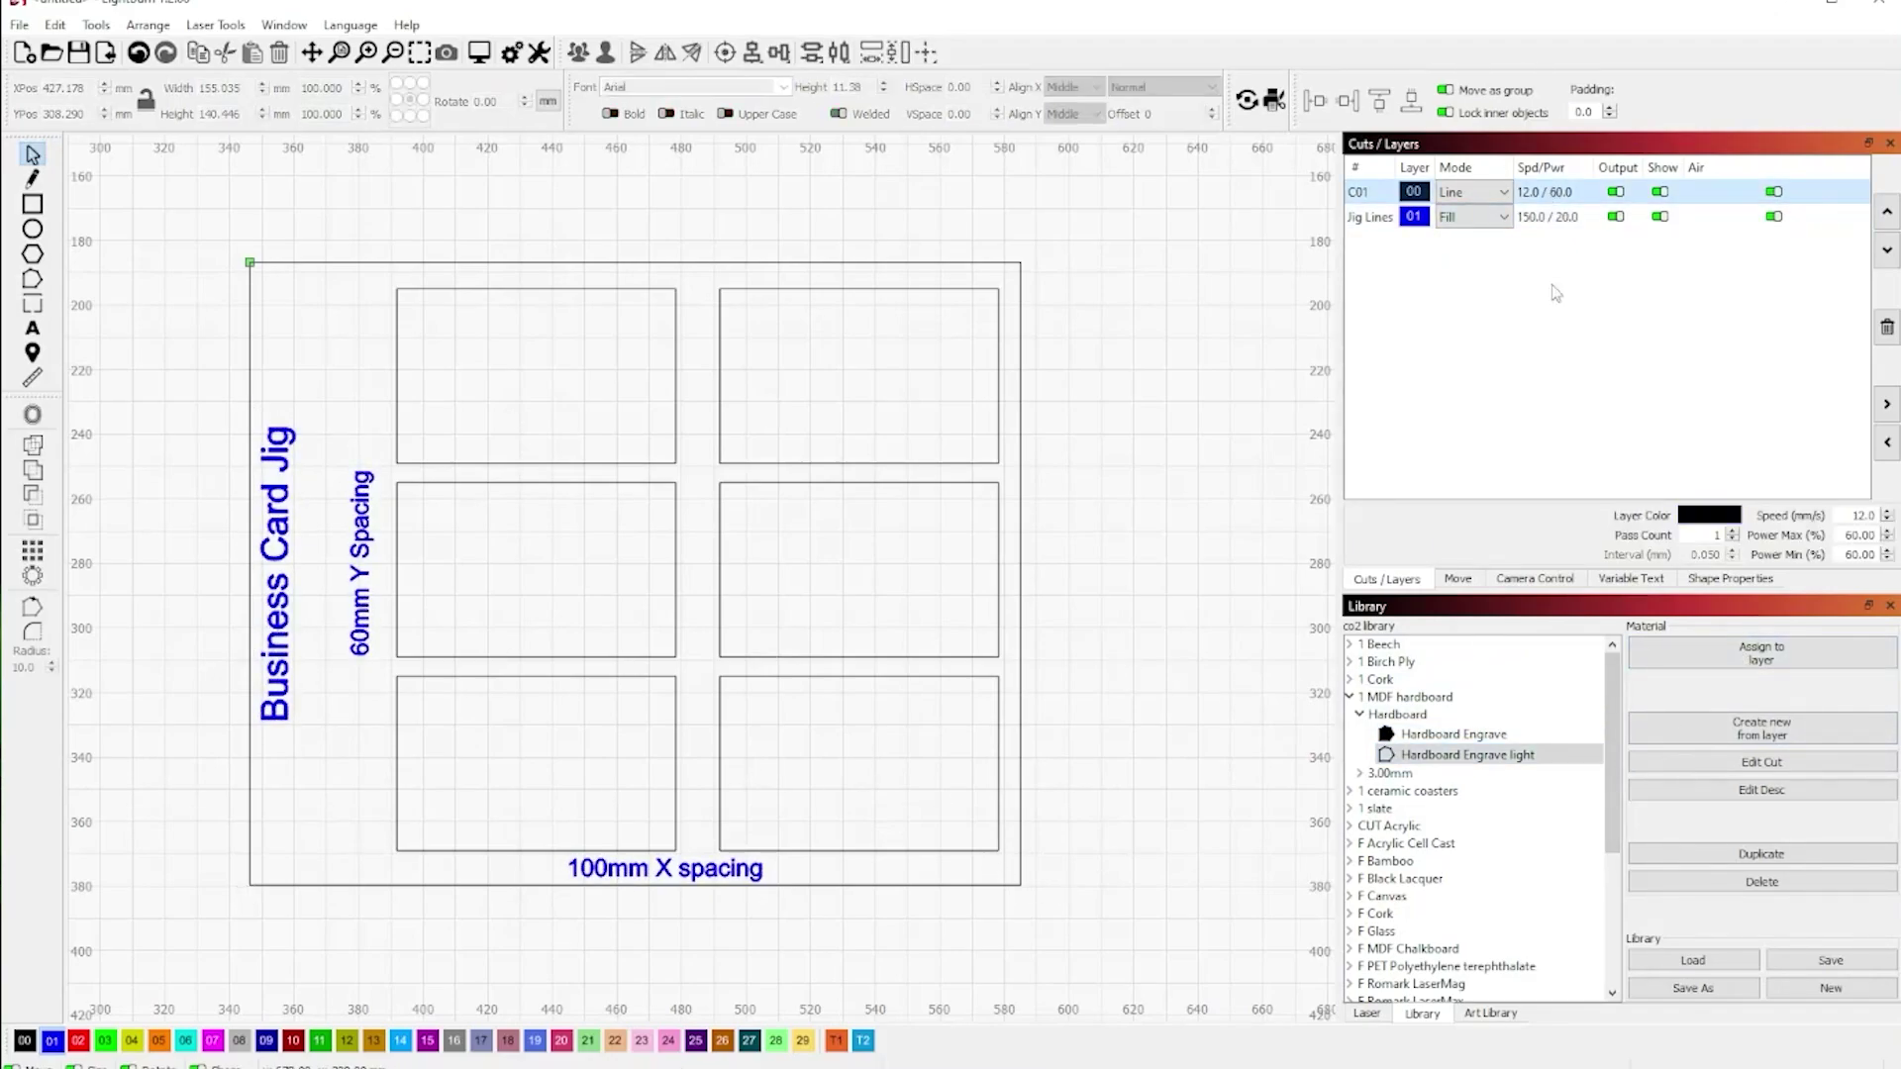
click(1441, 792)
click(1762, 655)
click(1757, 654)
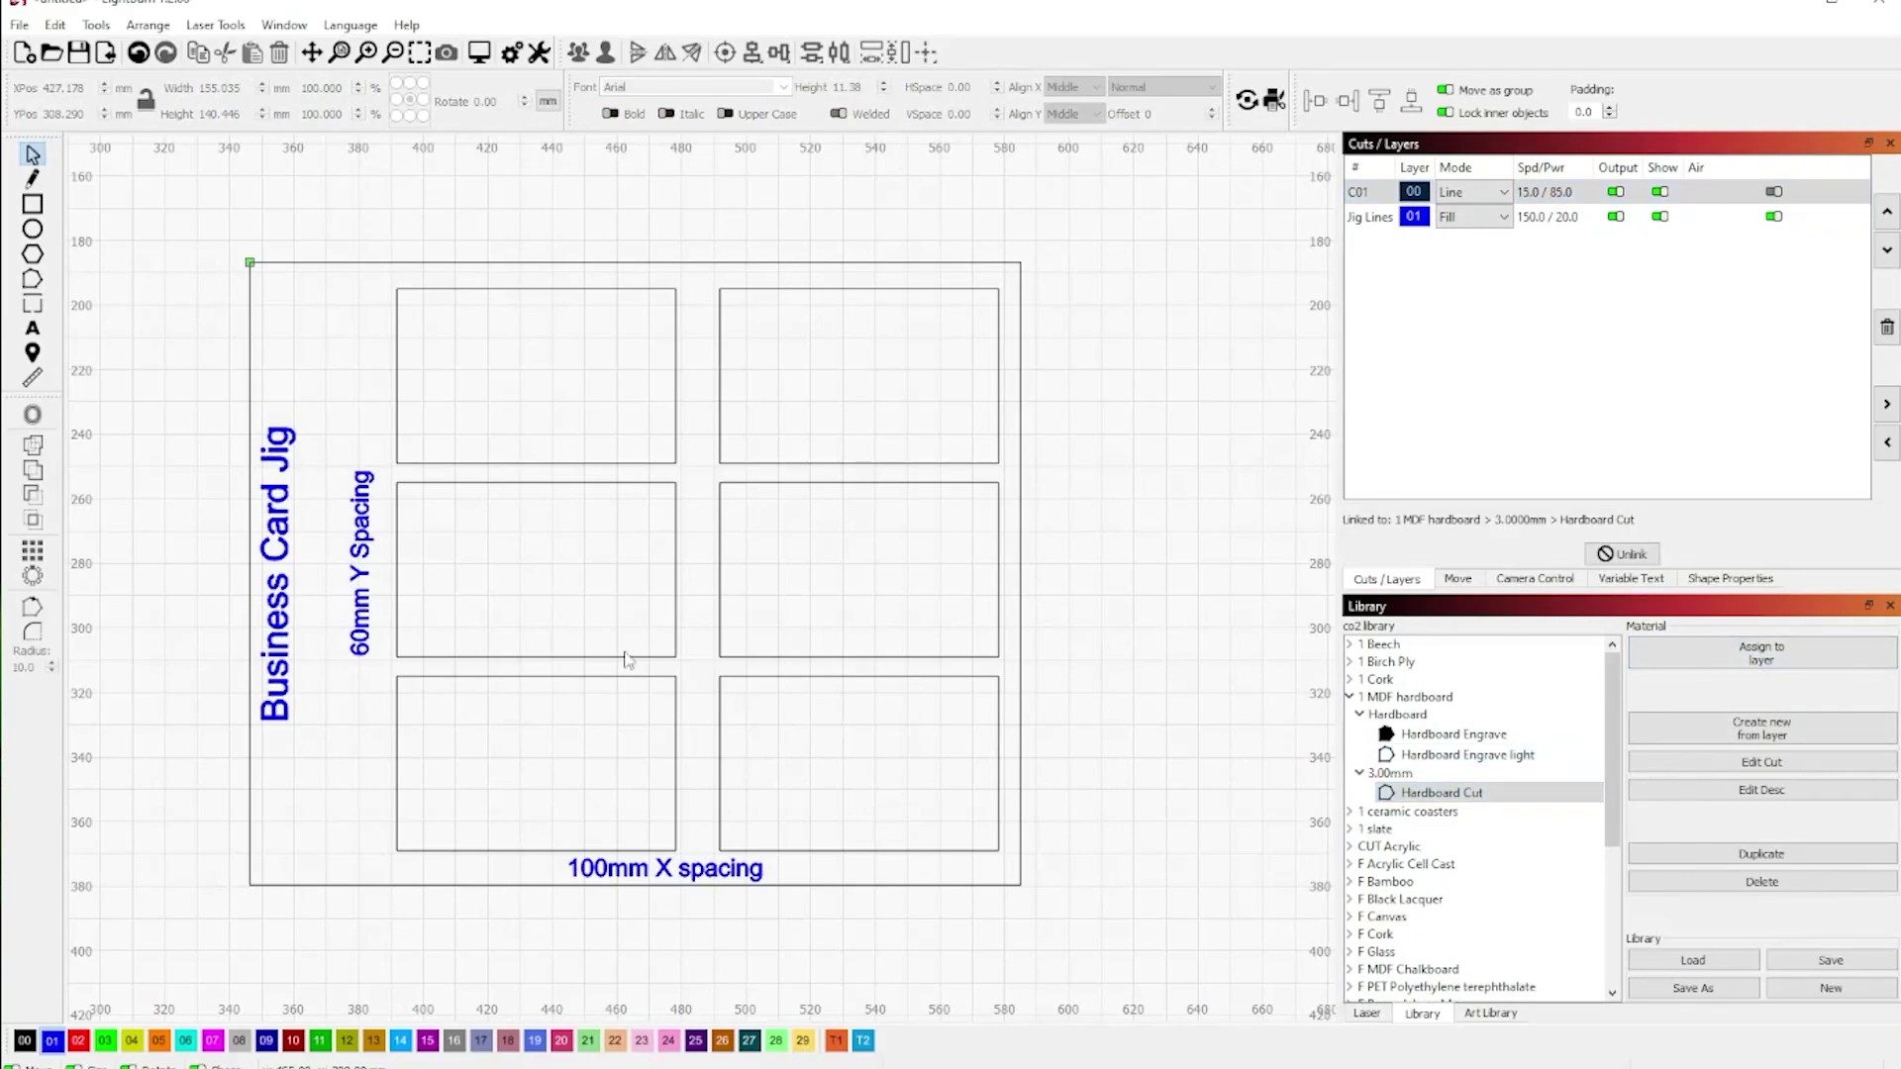
click(20, 25)
click(59, 101)
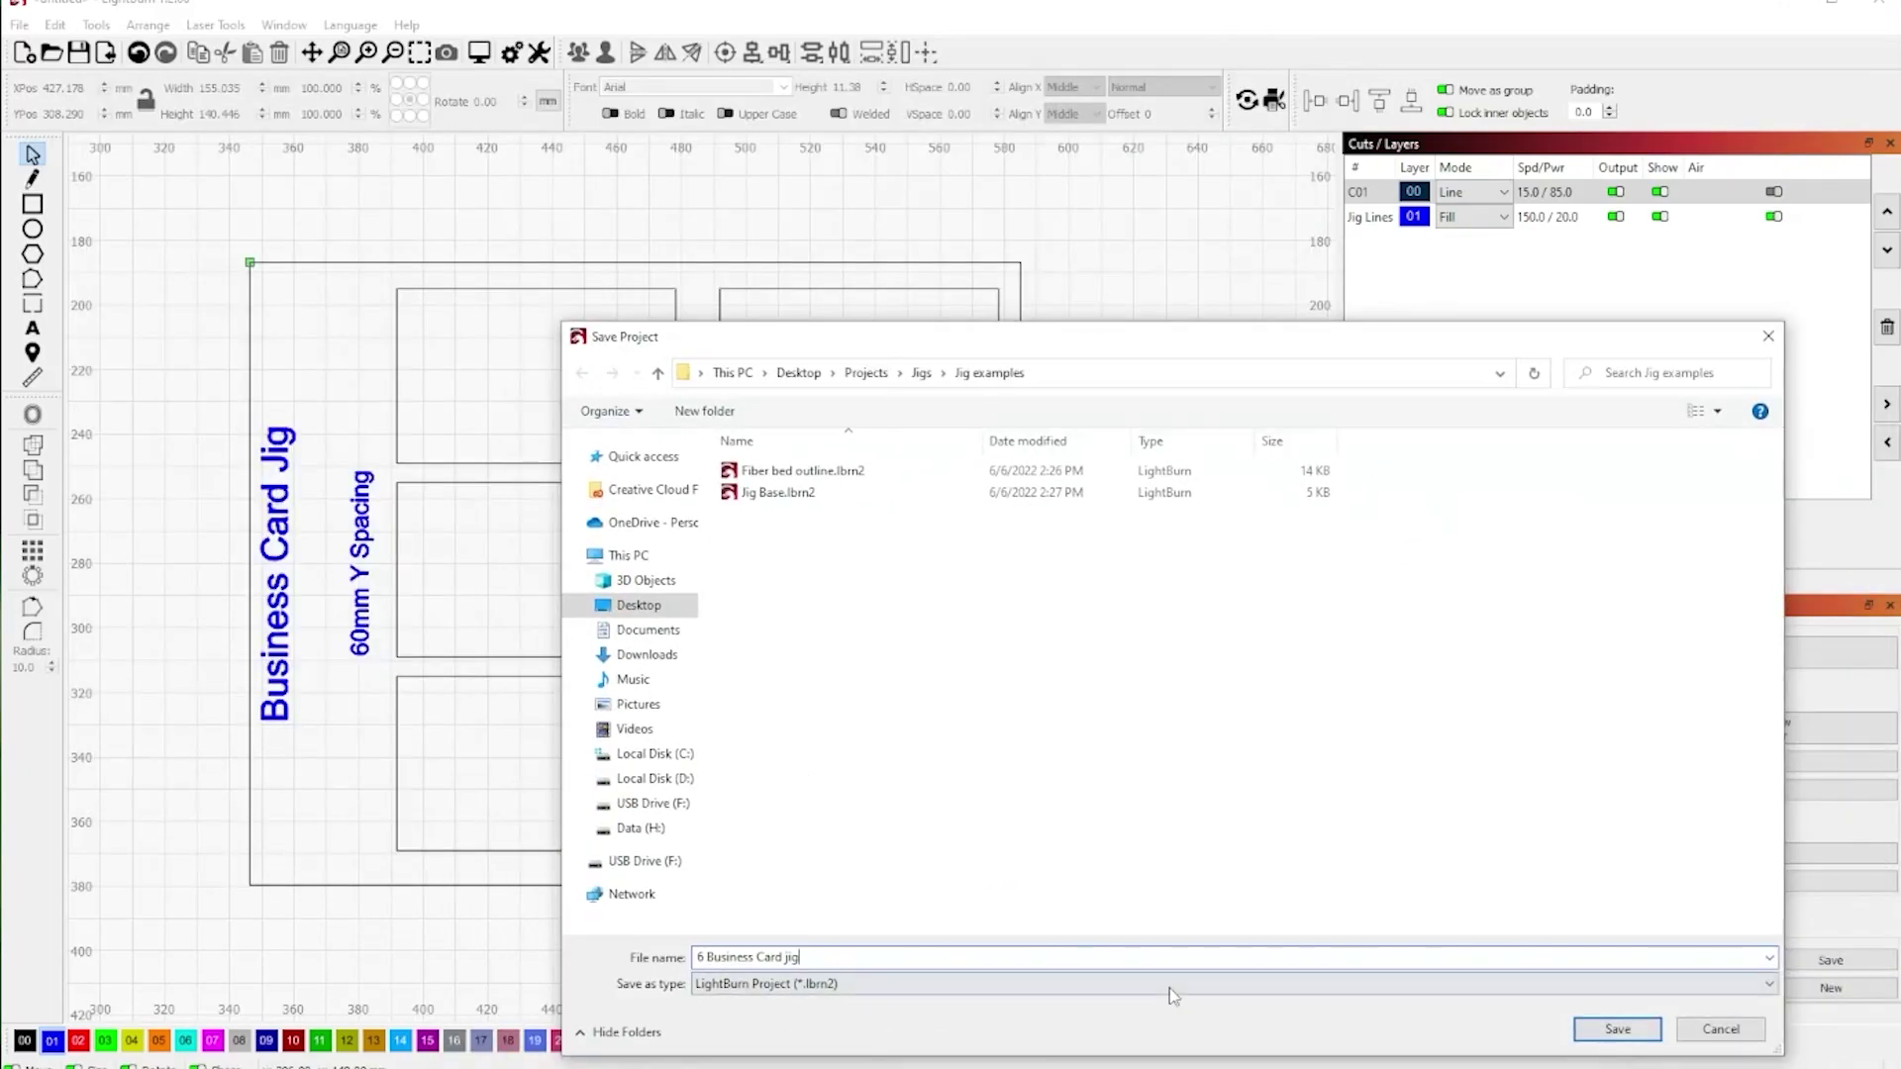
- Confirm saving the jig project as '6 Business Card Jig - 200x200'
click(1617, 1029)
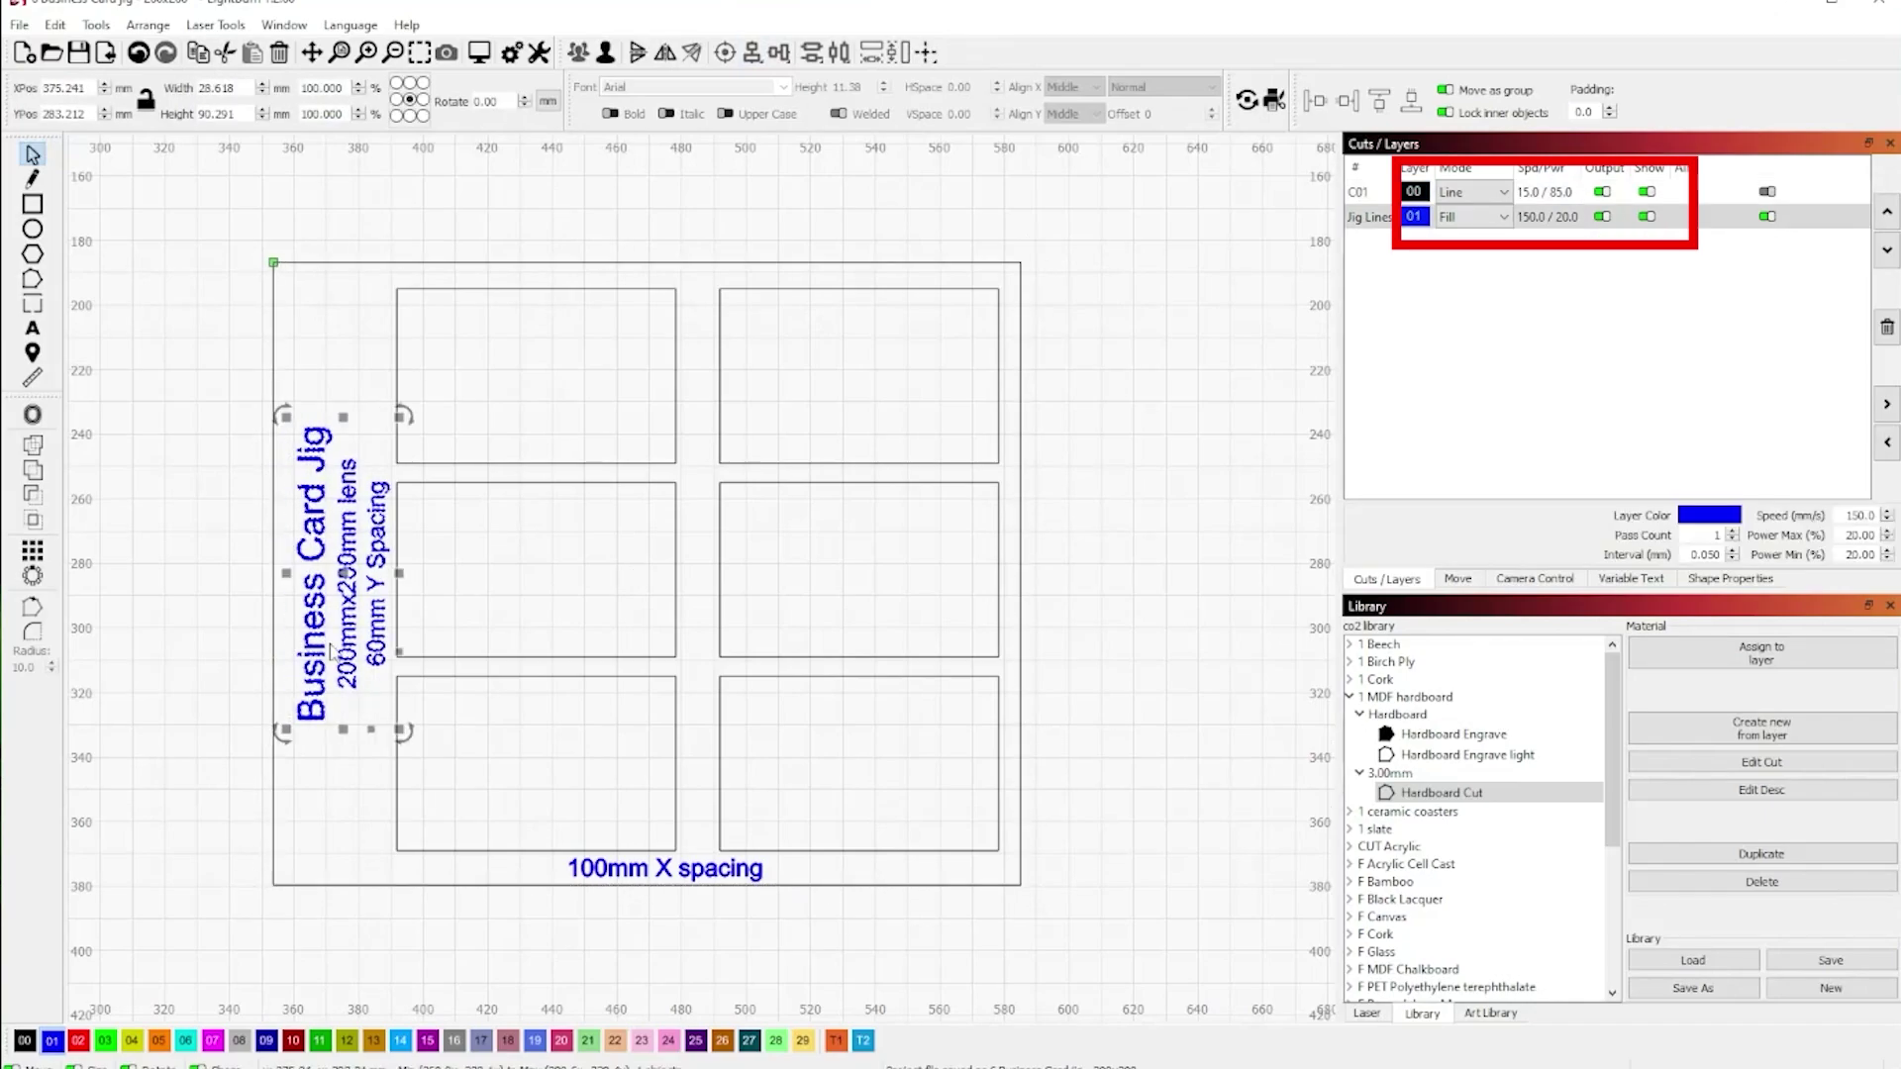
- Select the outer base plate and pull its left edge slightly inward
click(206, 581)
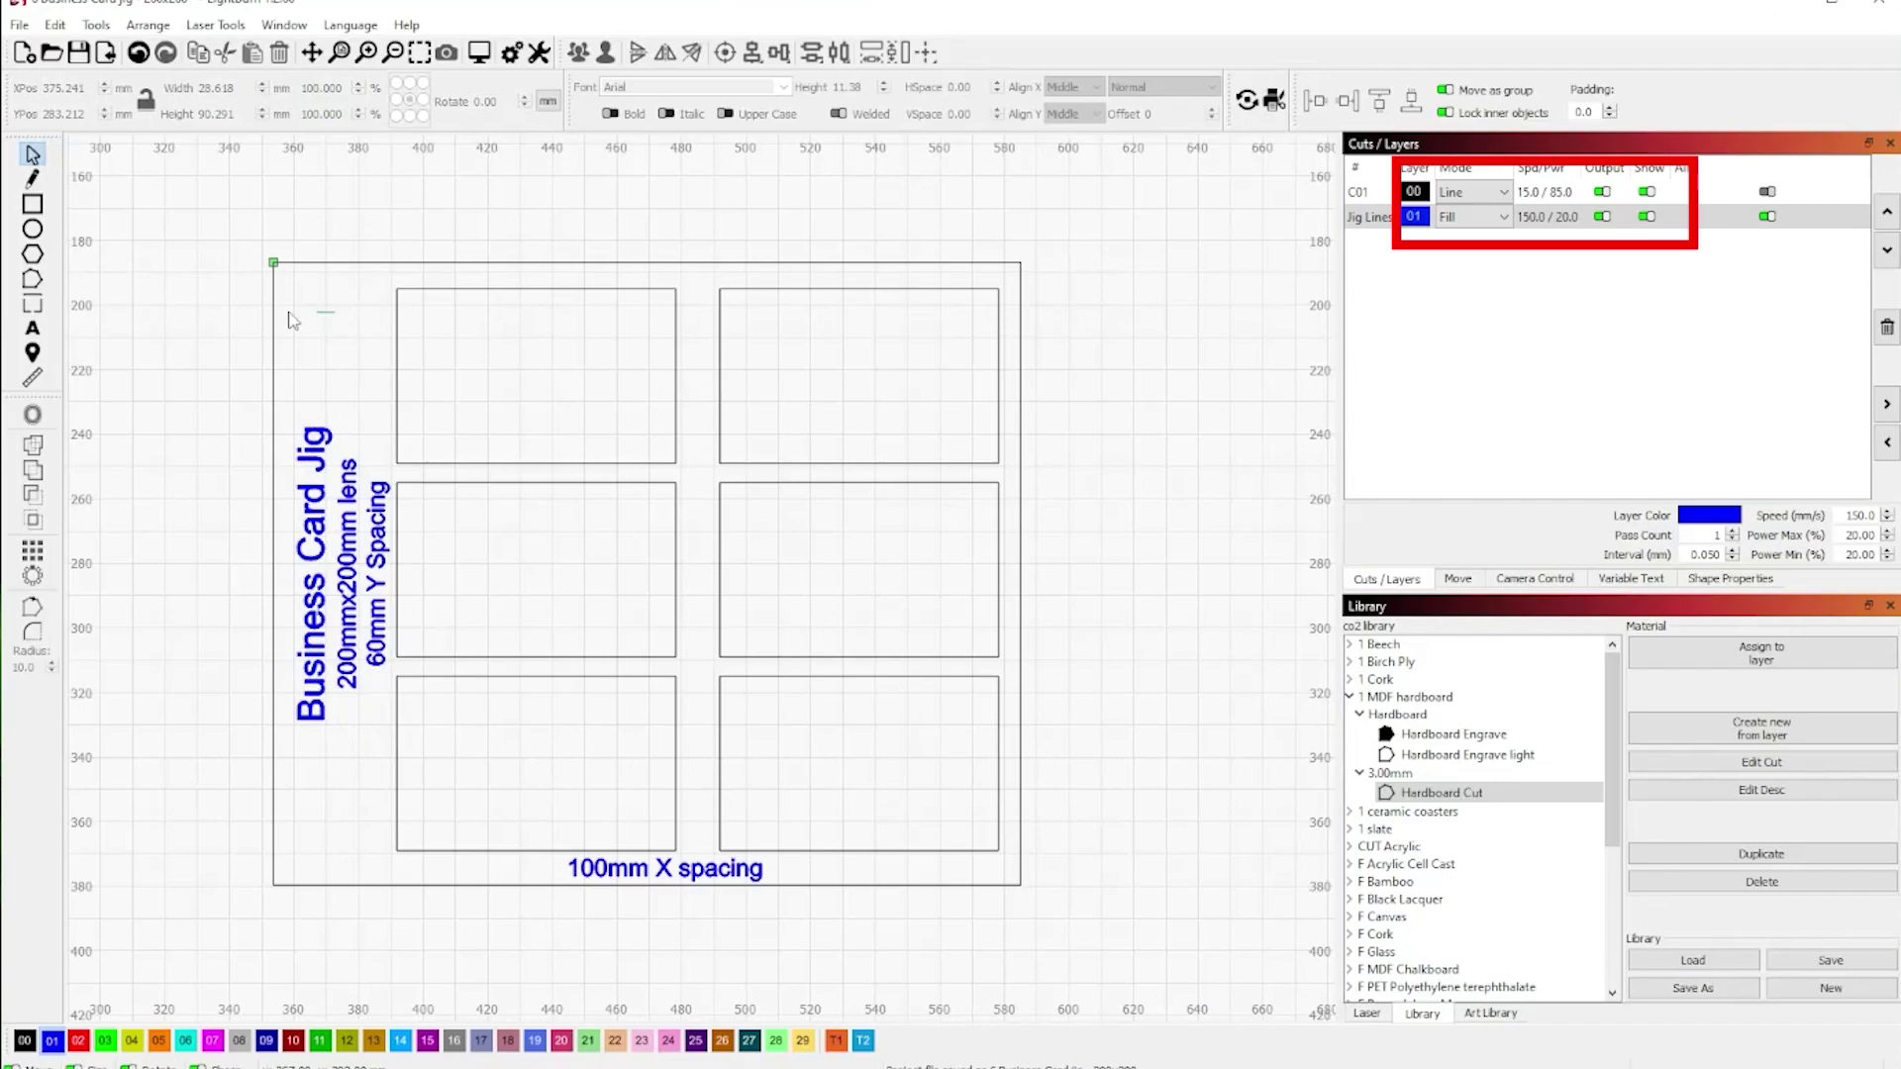
drag(233, 298, 247, 323)
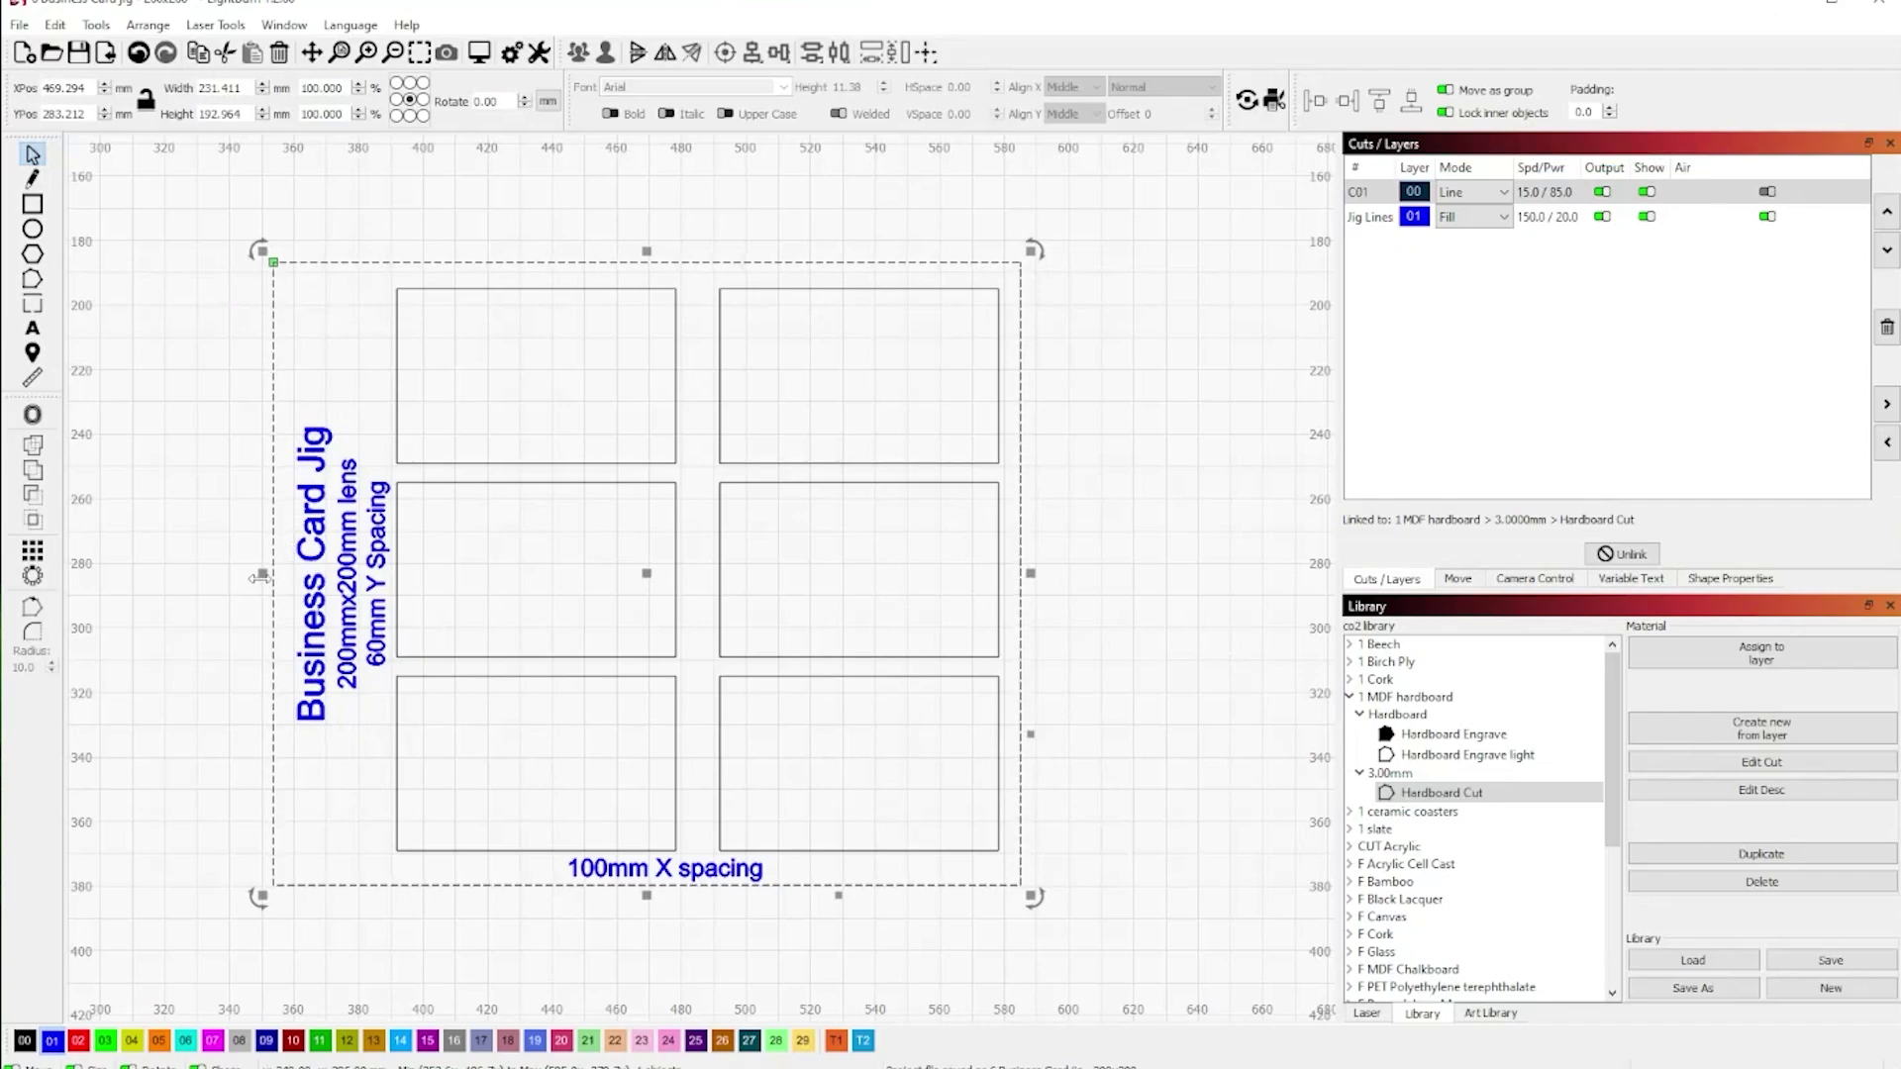
drag(261, 578, 277, 578)
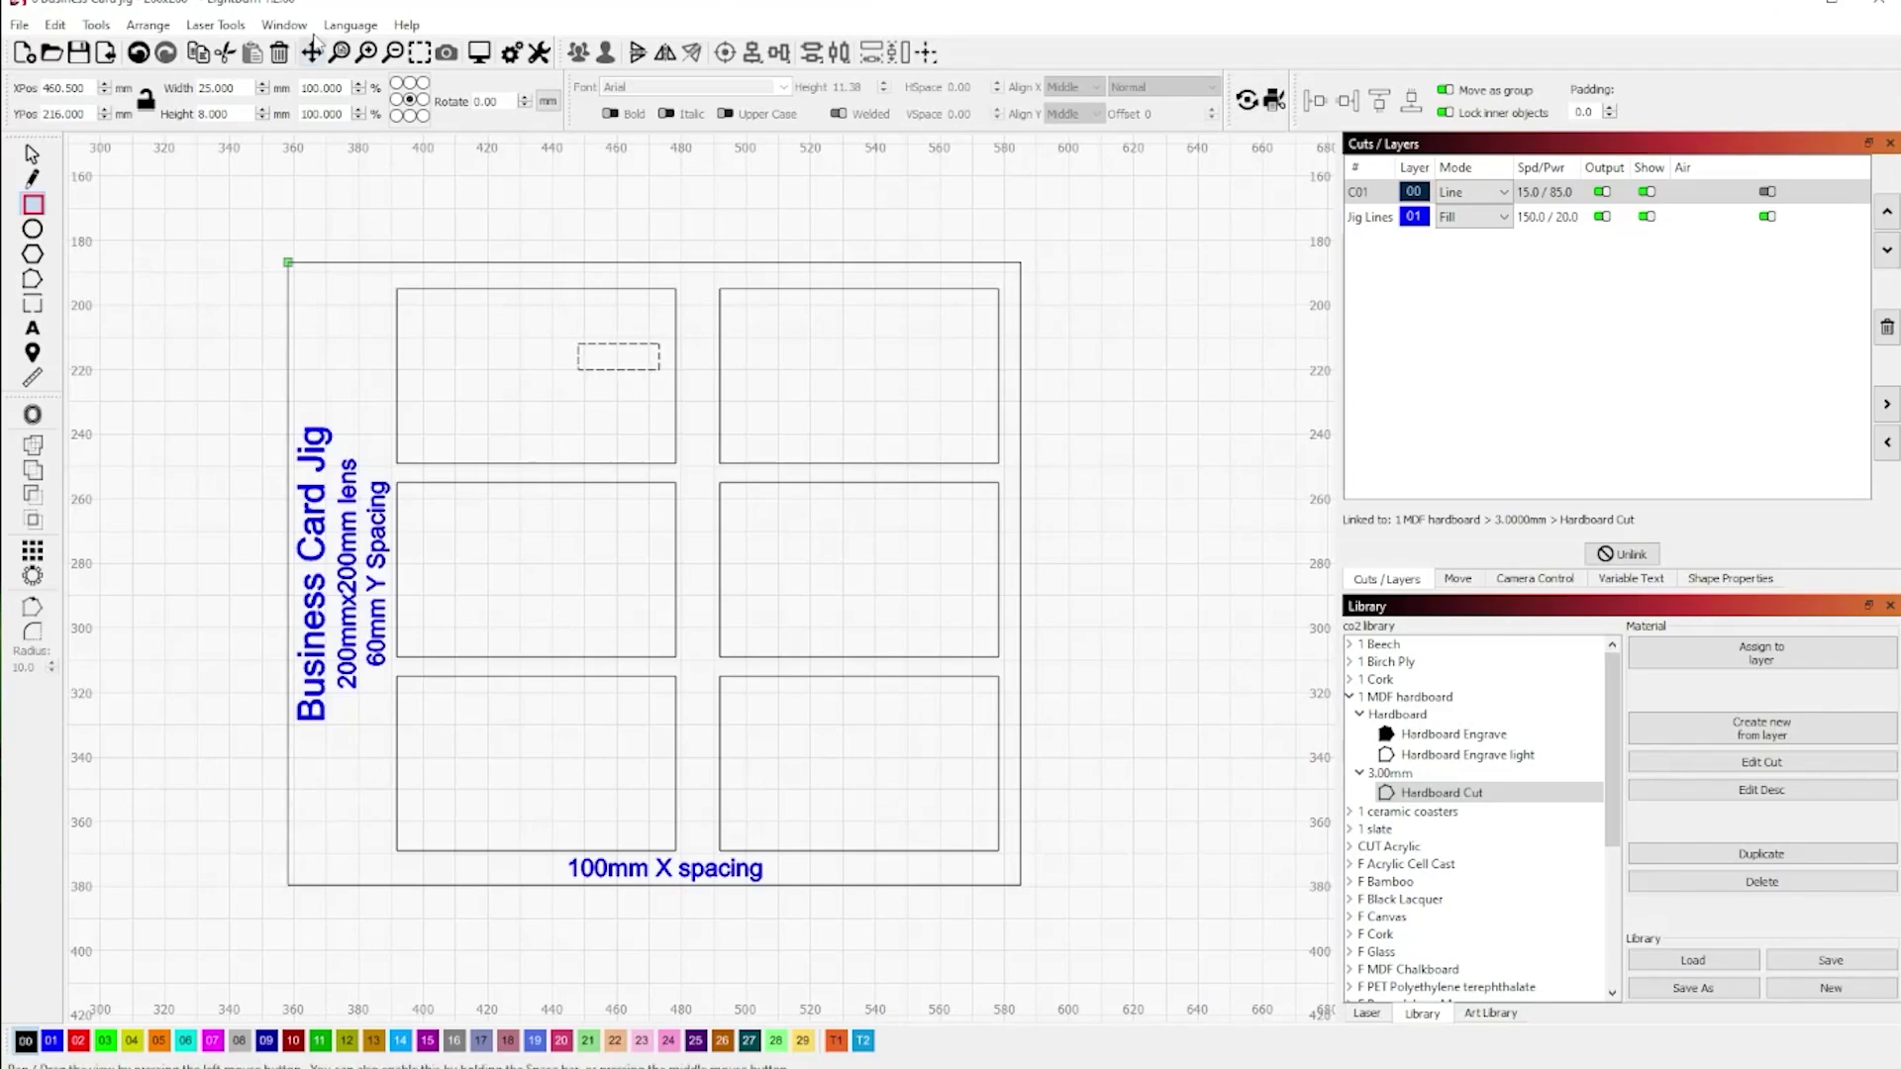
- Make the small rectangle a 25 mm square and align it between the top-row cutouts
double_click(206, 113)
text(25)
key(Return)
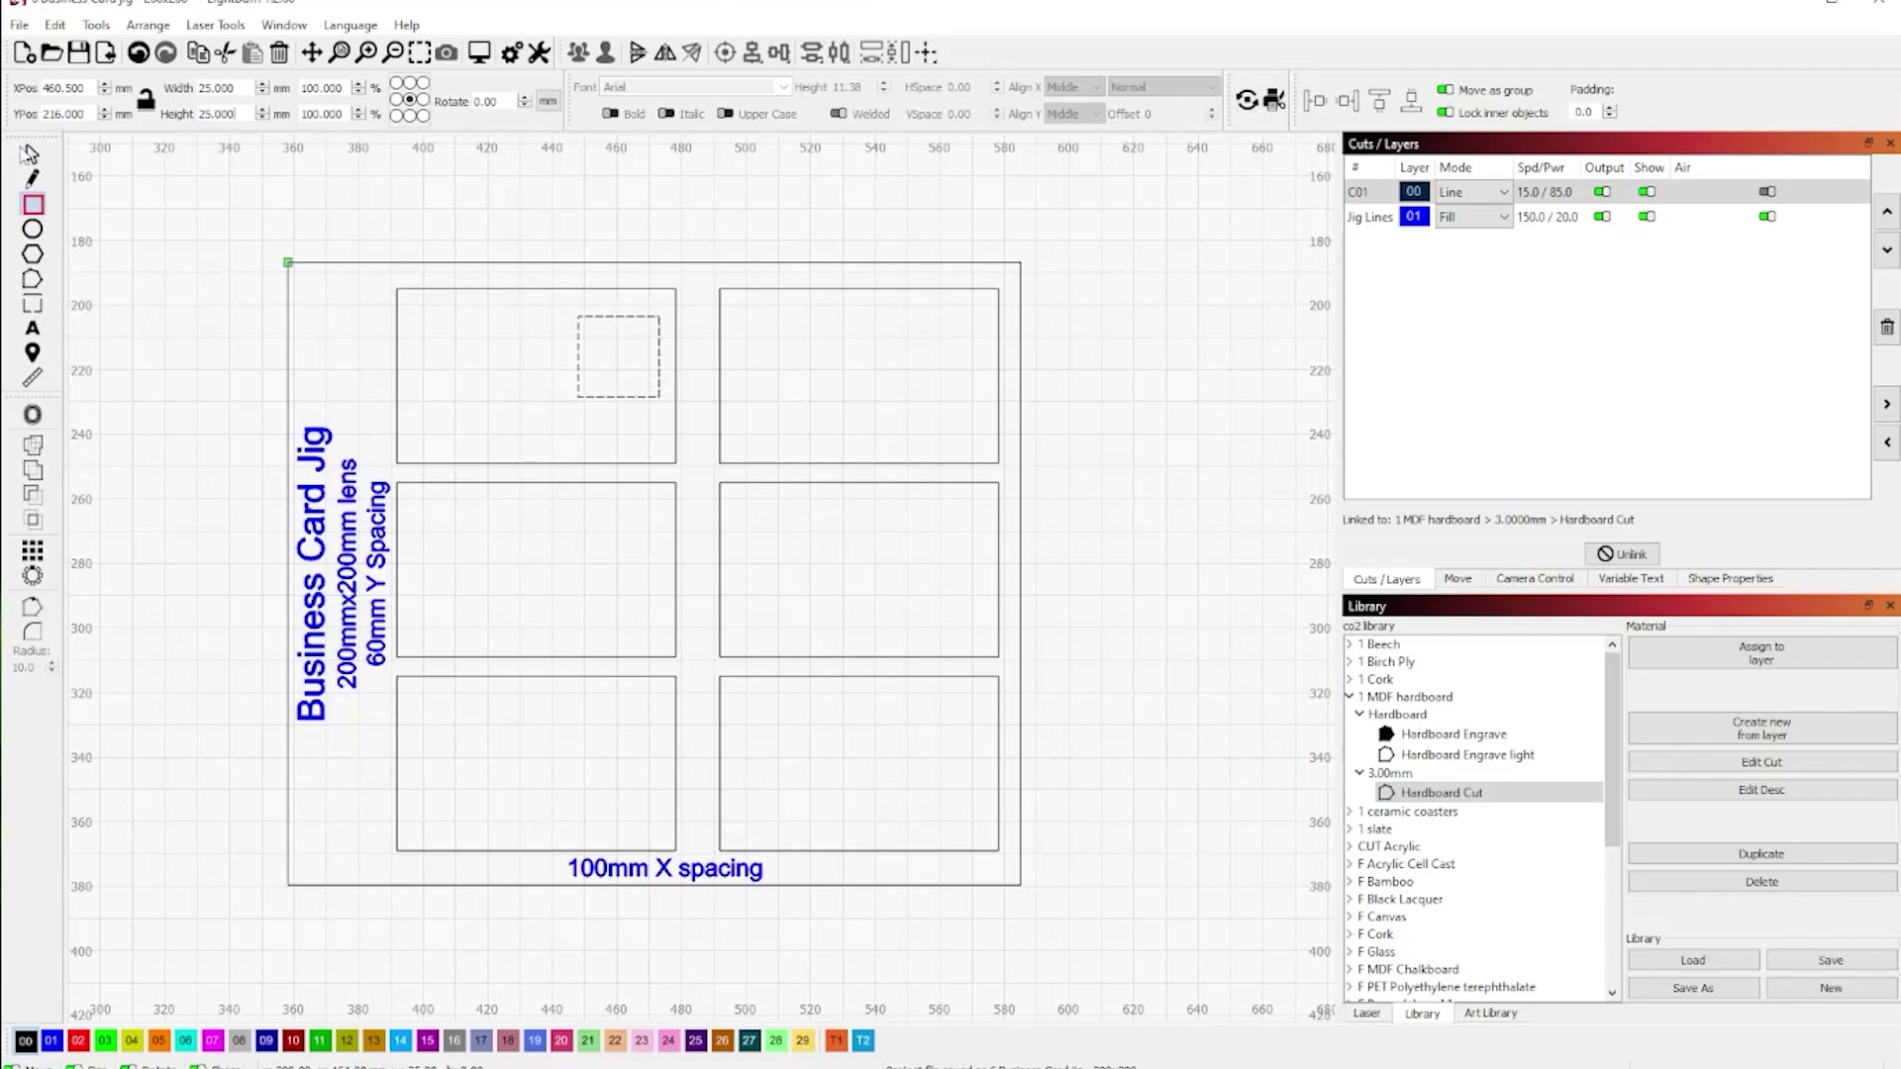
key(Escape)
drag(619, 356, 695, 370)
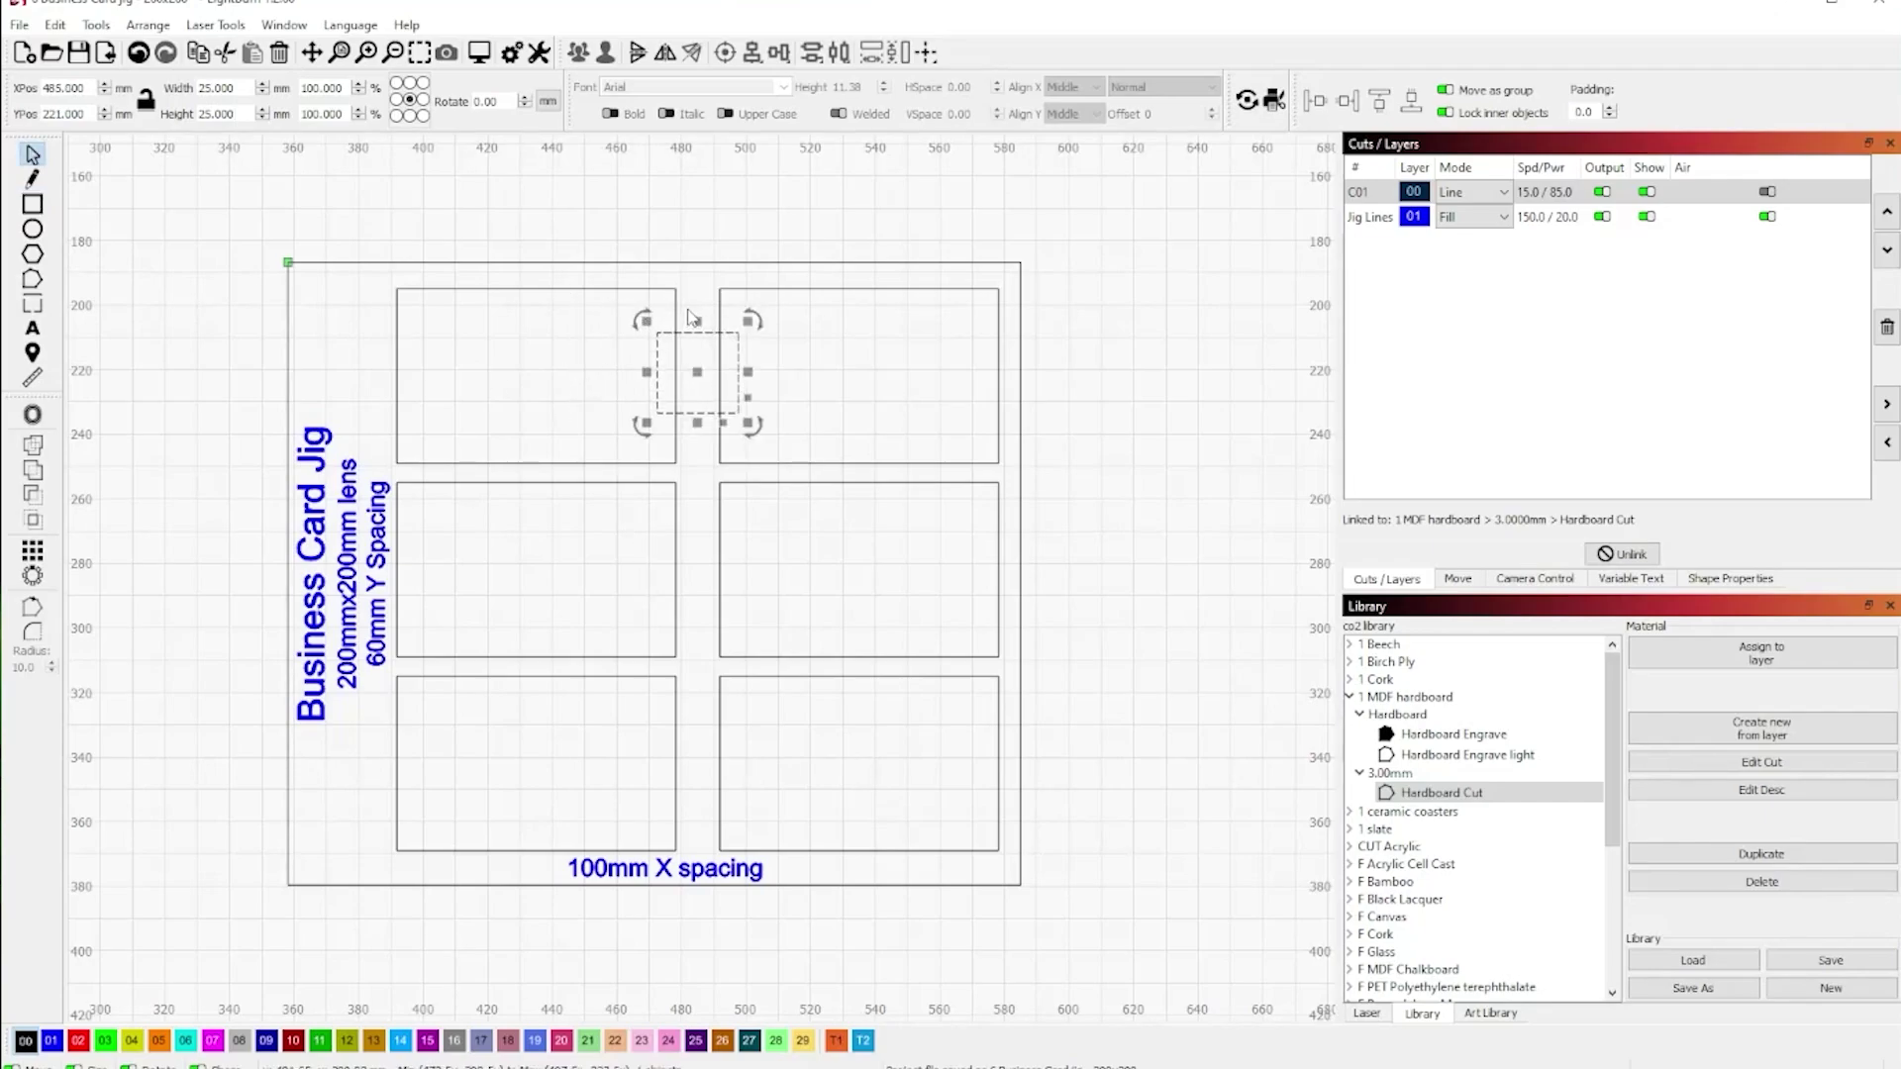
shift+click(654, 294)
click(778, 53)
click(832, 93)
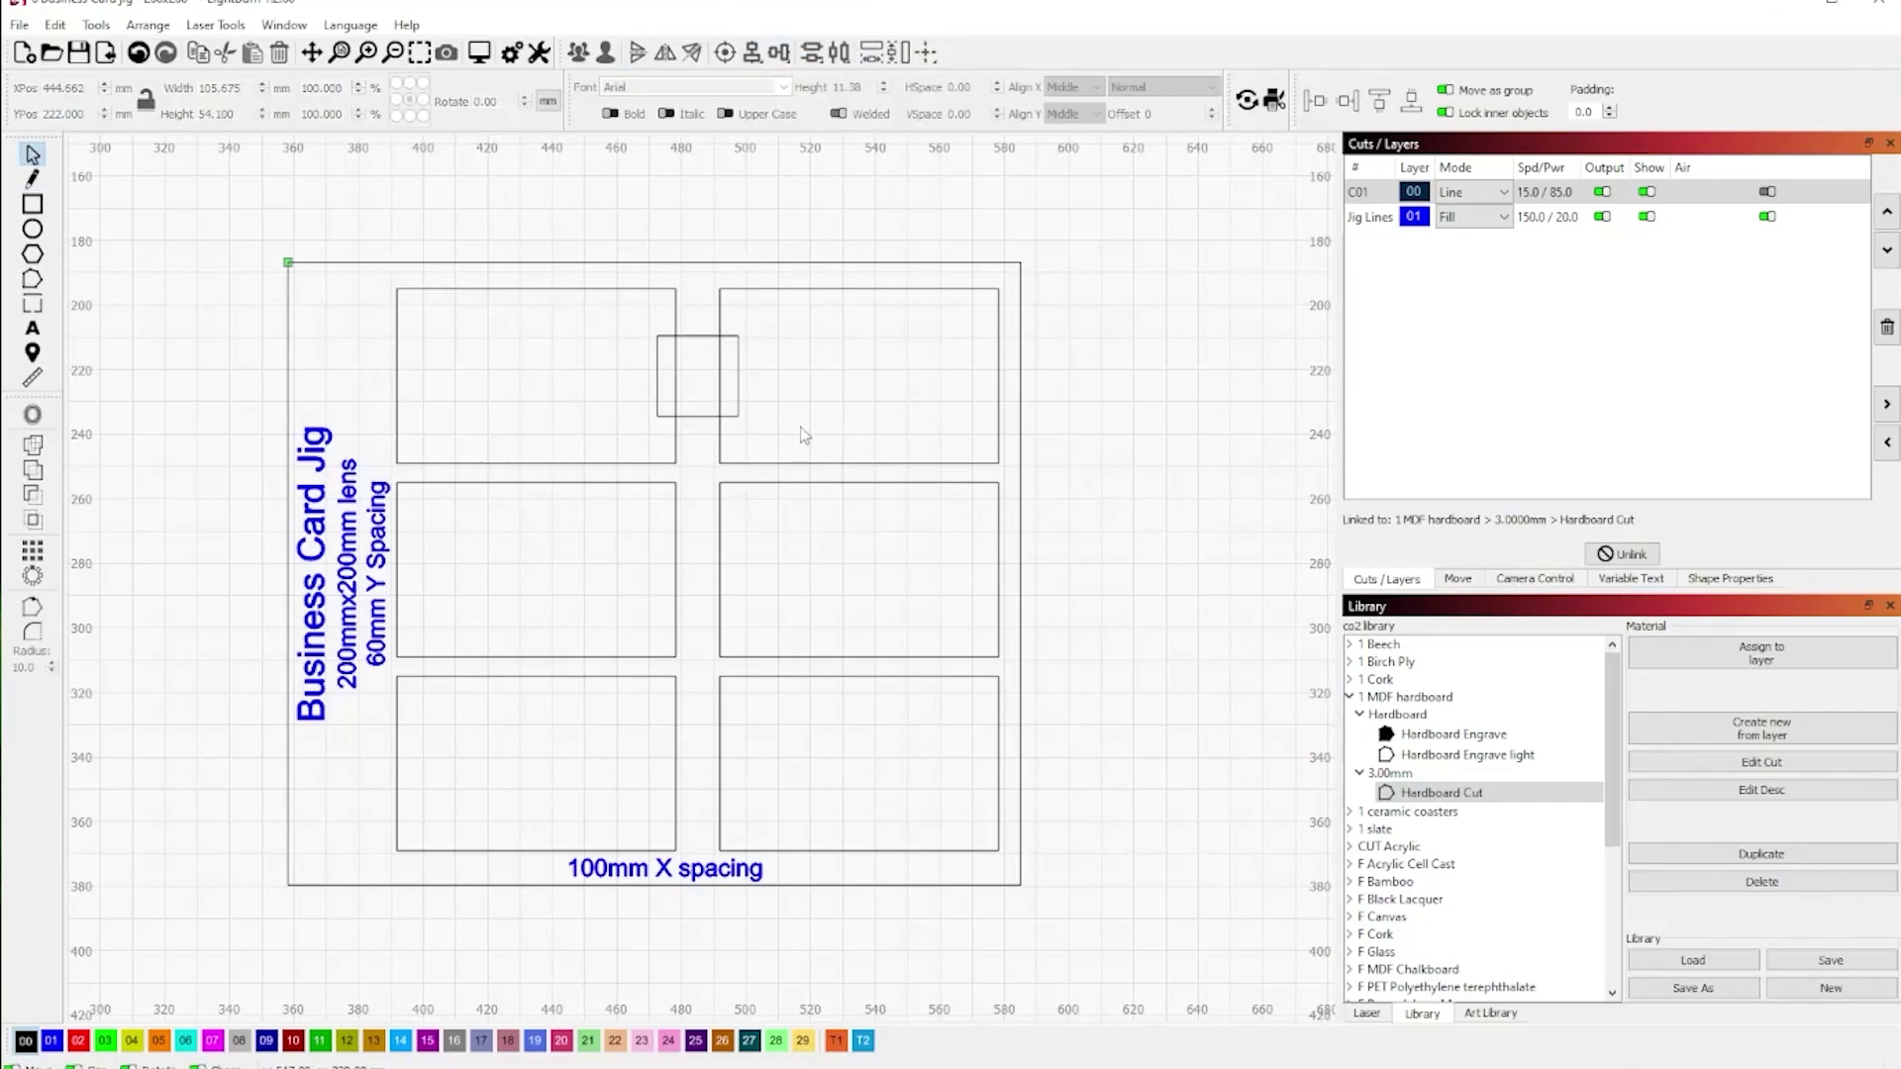
- Duplicate the square and center it vertically on the middle row
click(695, 371)
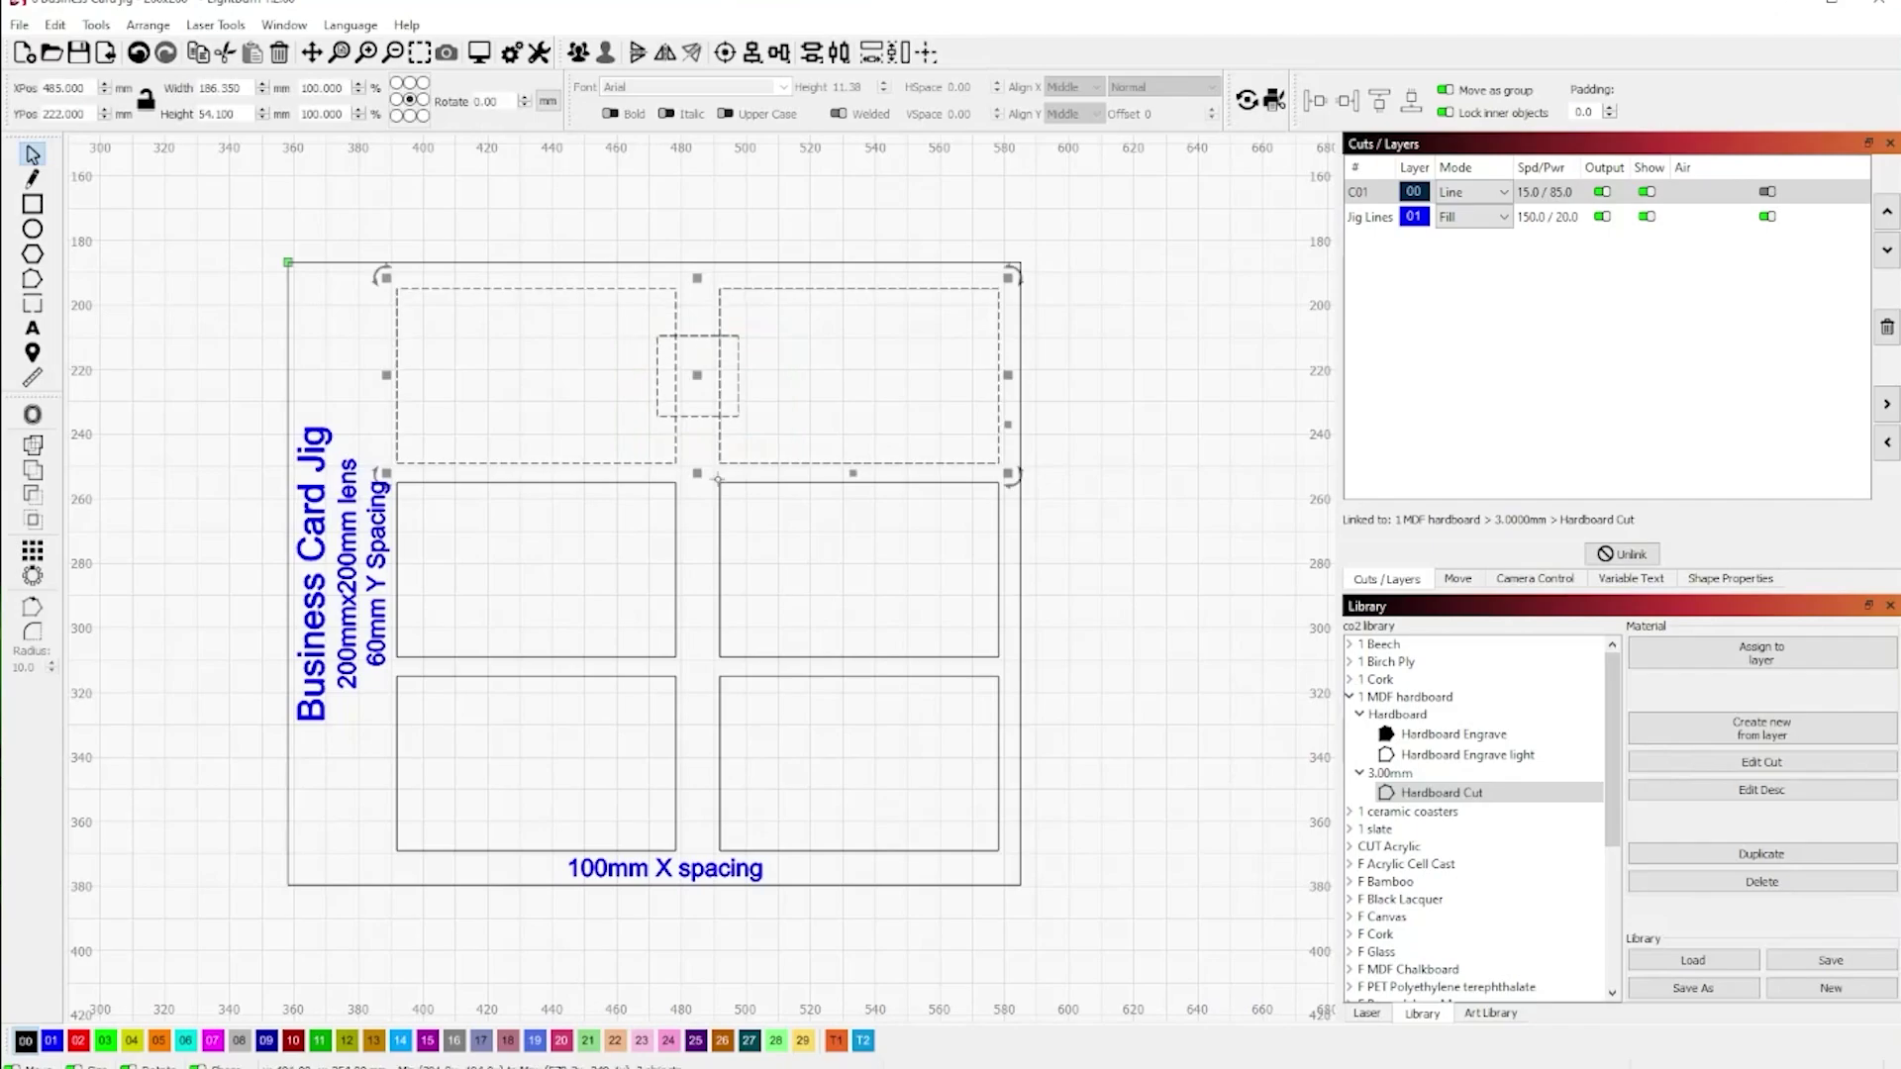
key(ctrl+d)
key(Down)
key(Down)
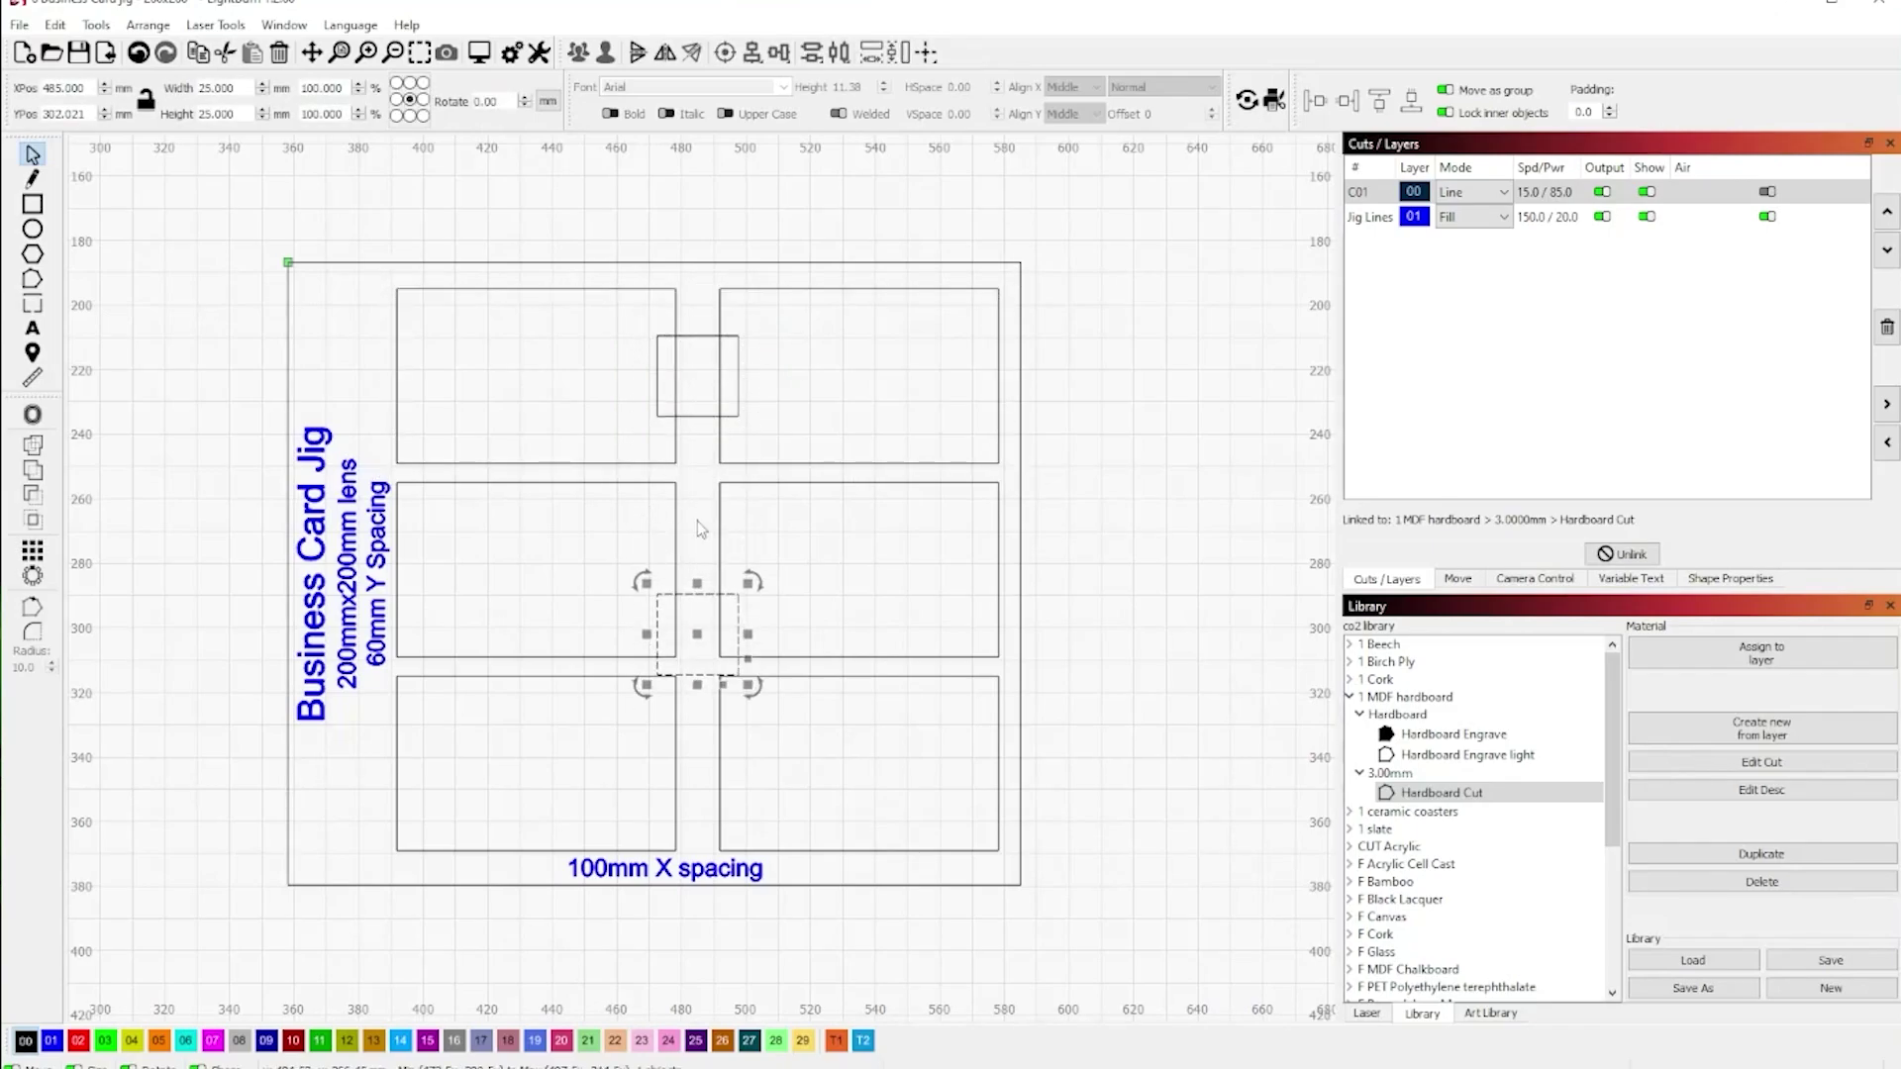
shift+click(535, 564)
click(779, 53)
click(649, 798)
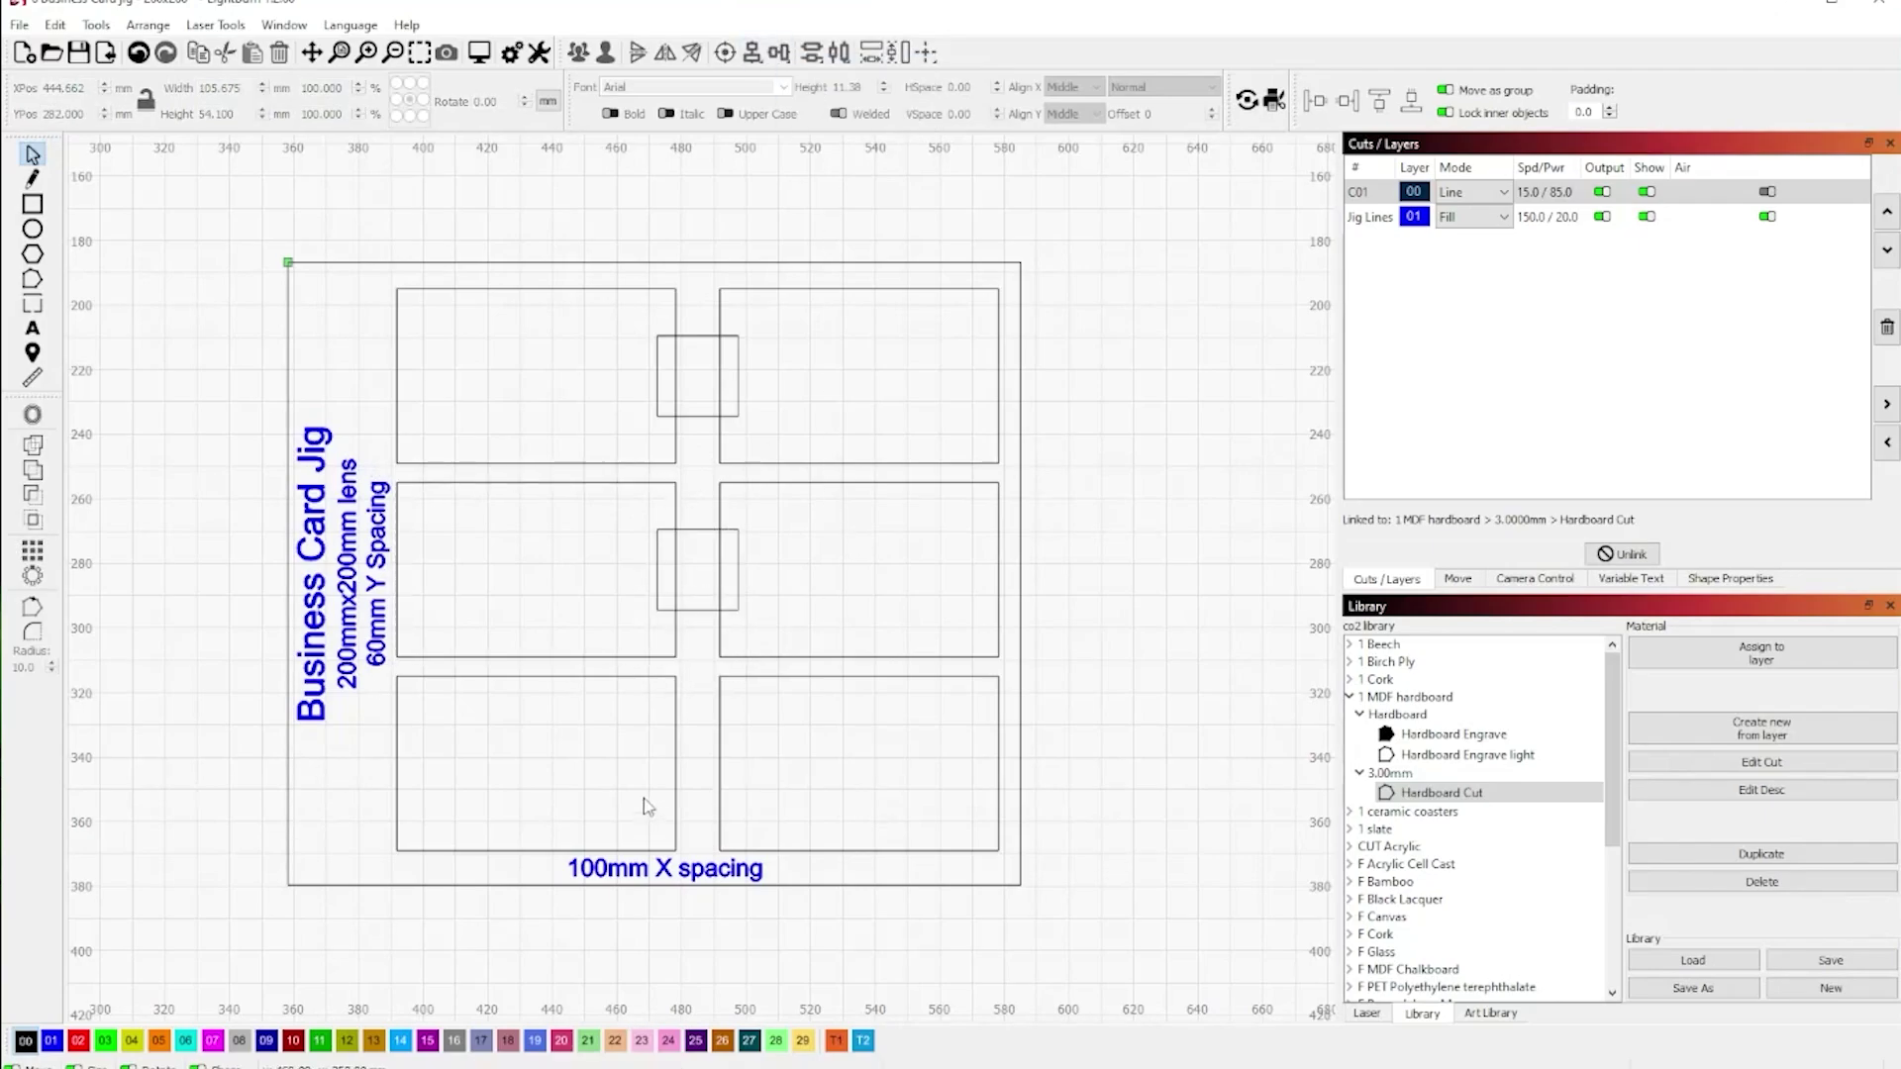
- Duplicate another square and align it with the bottom row
key(ctrl+d)
click(793, 55)
click(833, 90)
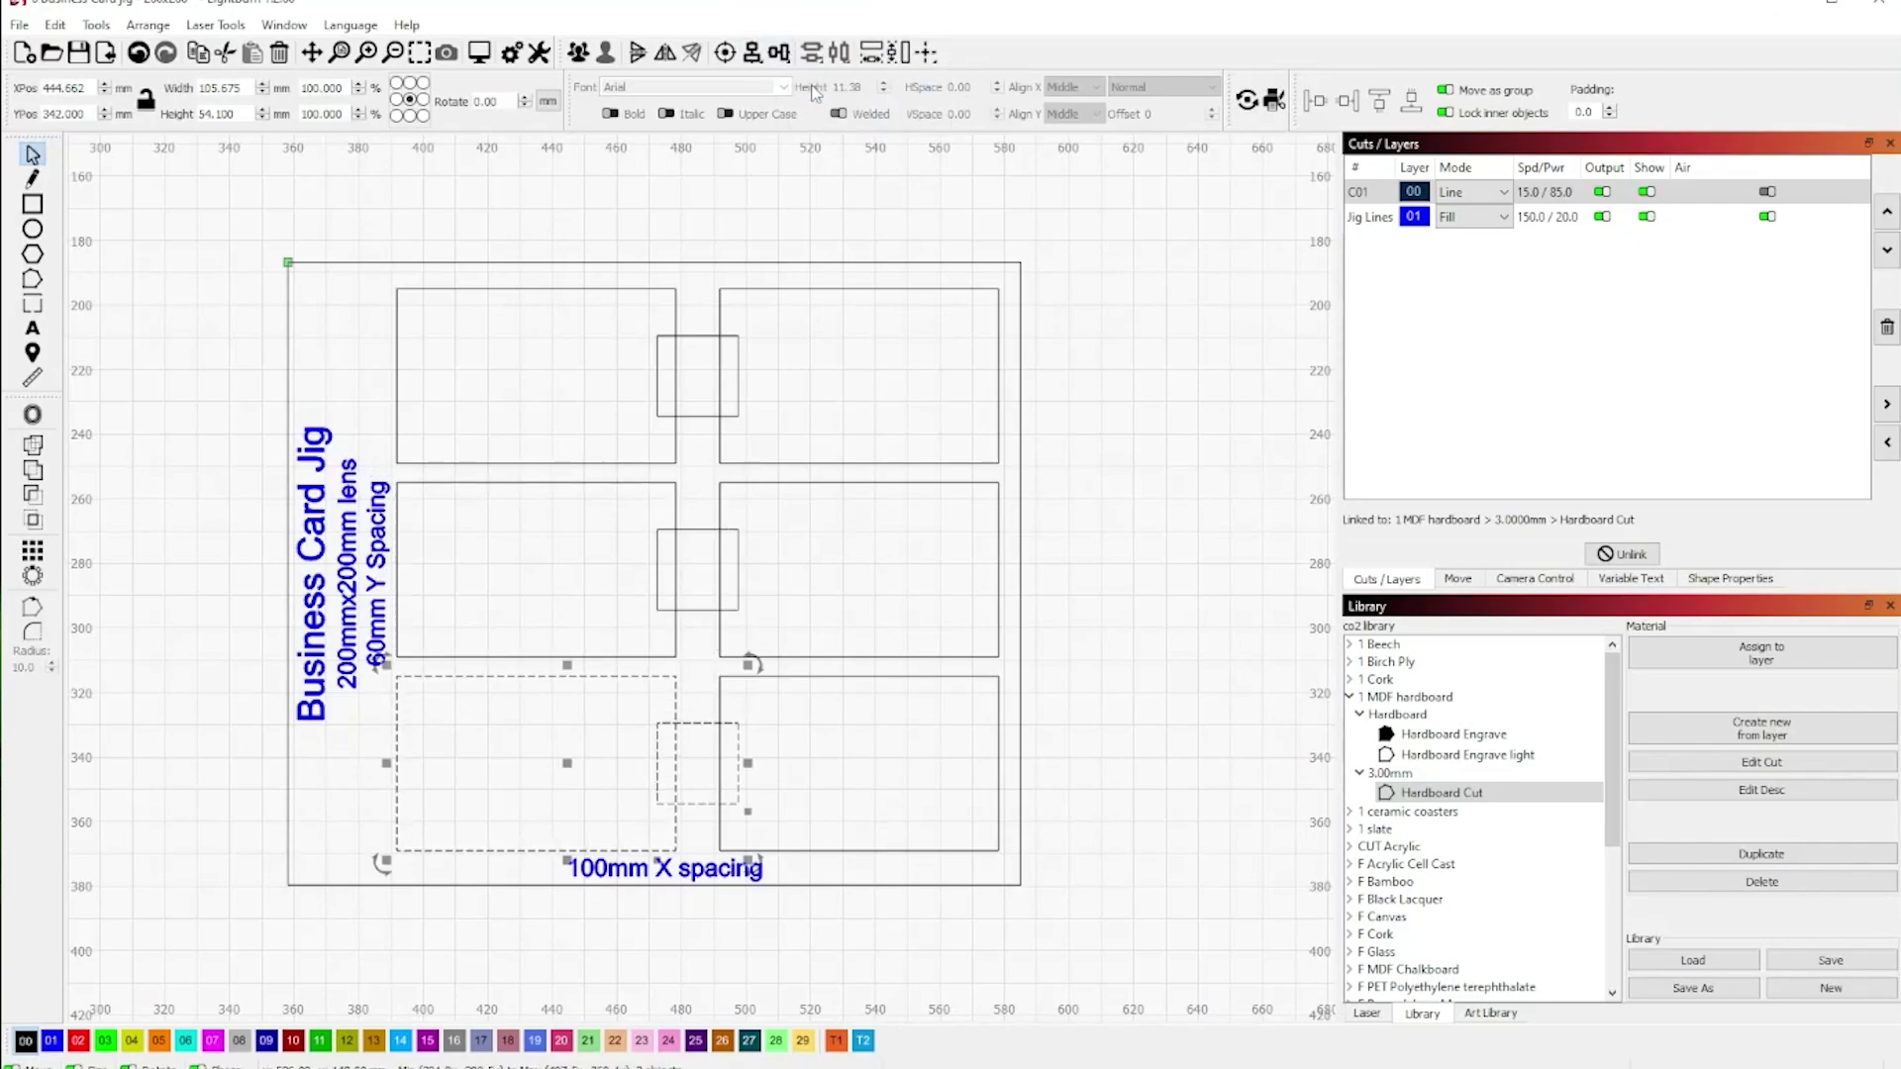
click(800, 789)
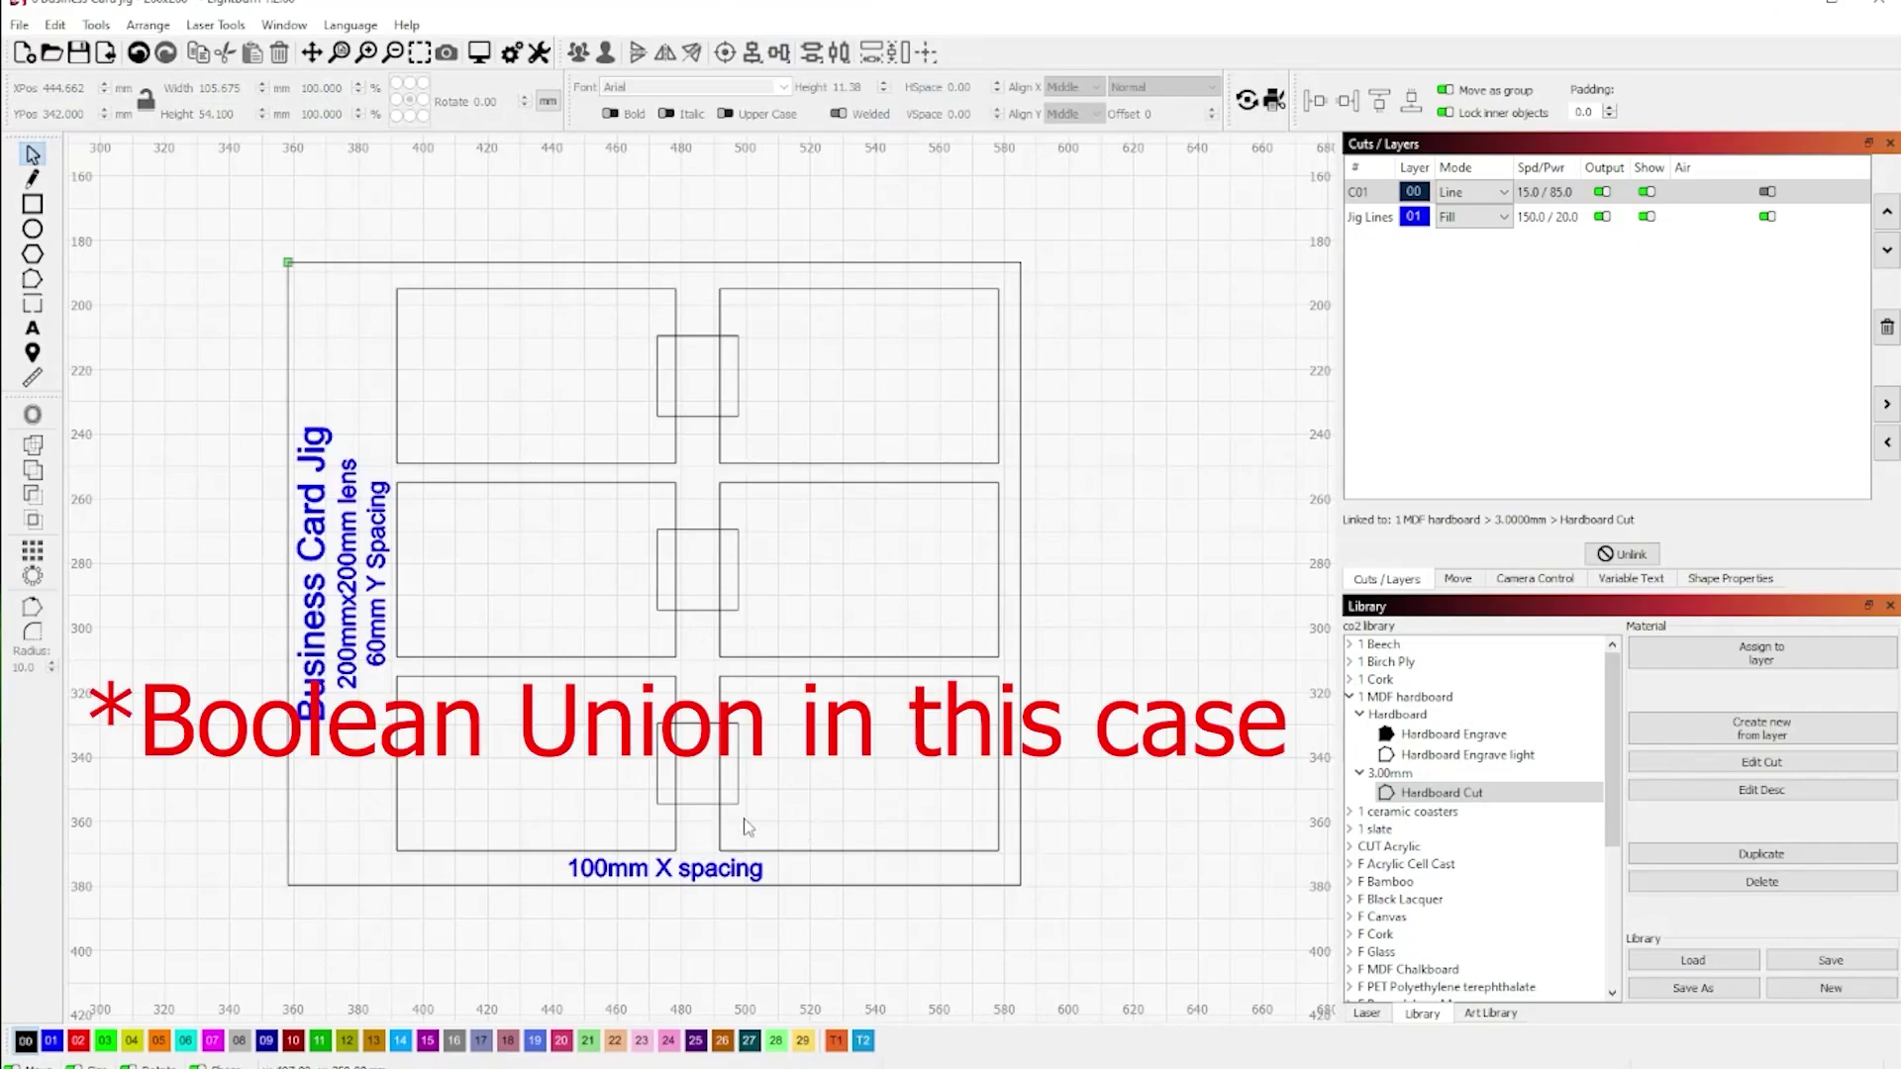
- Union the bottom row's two cutouts and square into one outline
drag(653, 840, 685, 891)
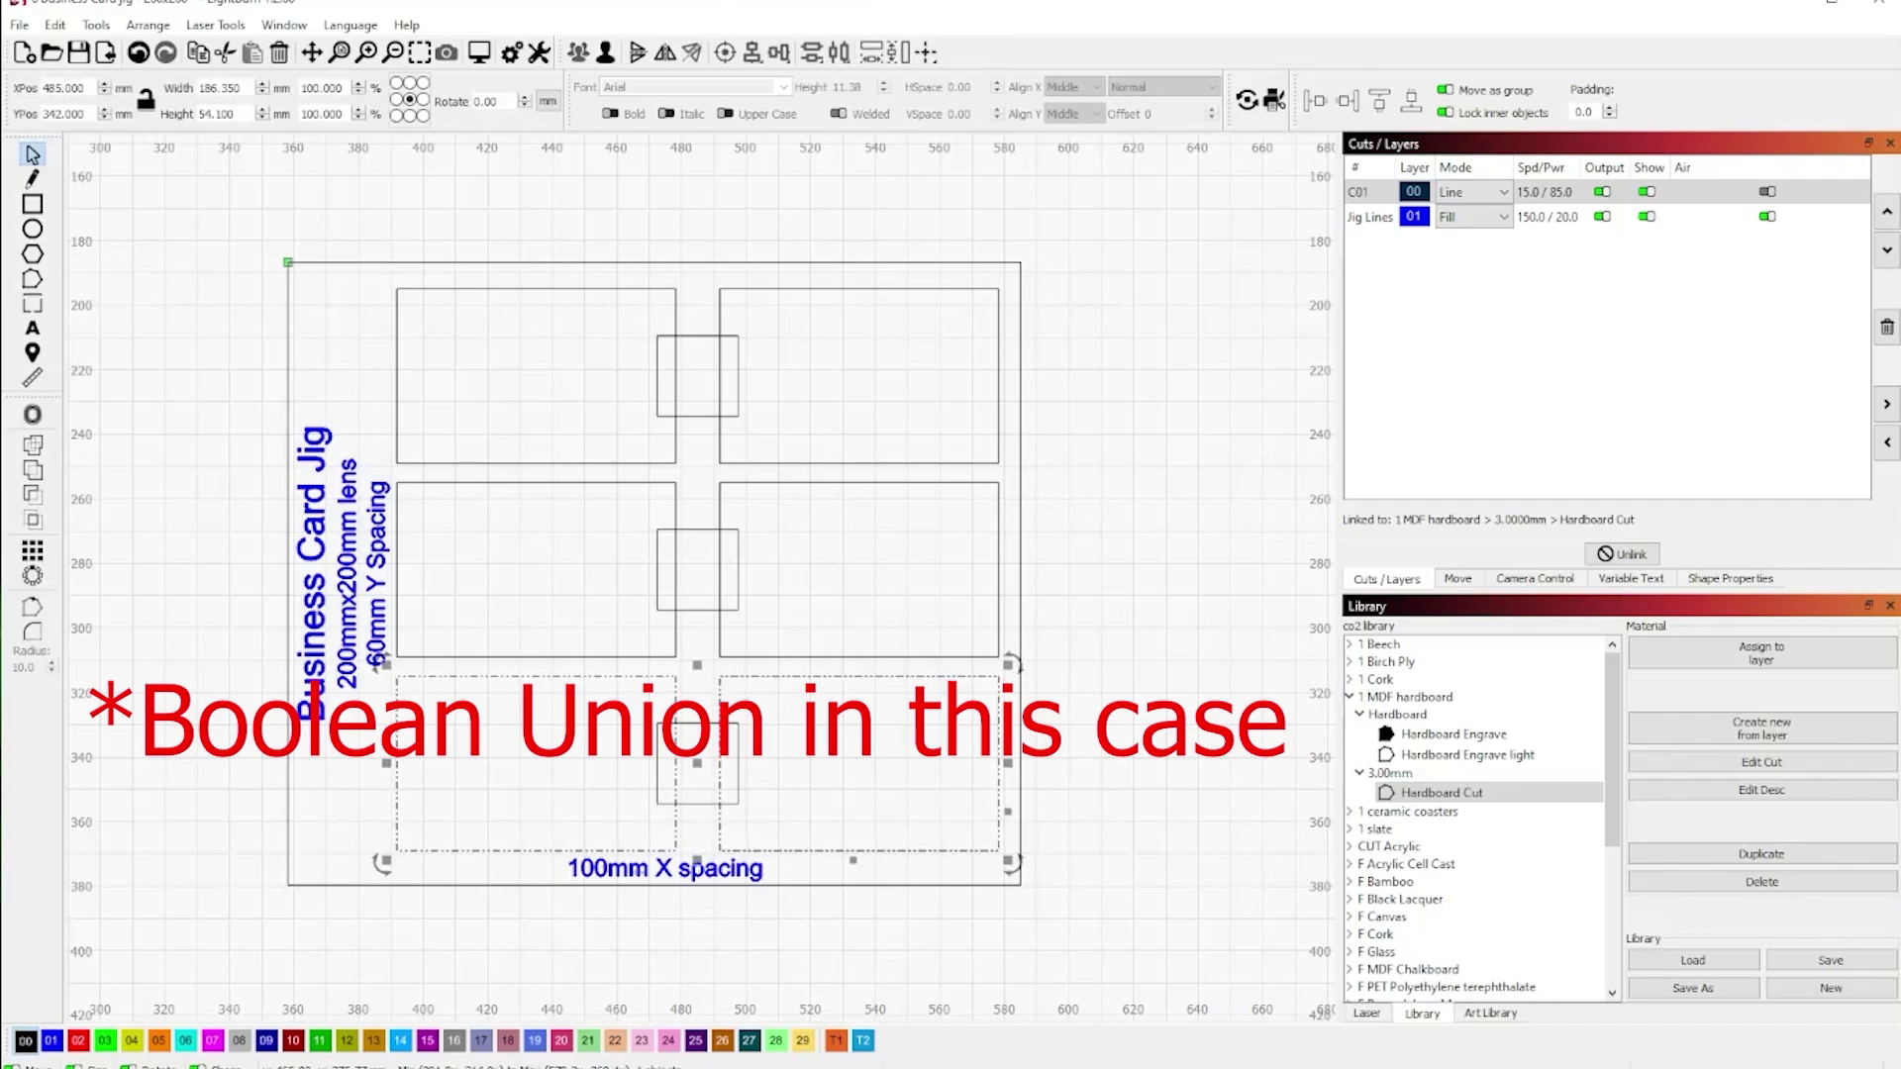
click(823, 757)
drag(636, 728, 743, 810)
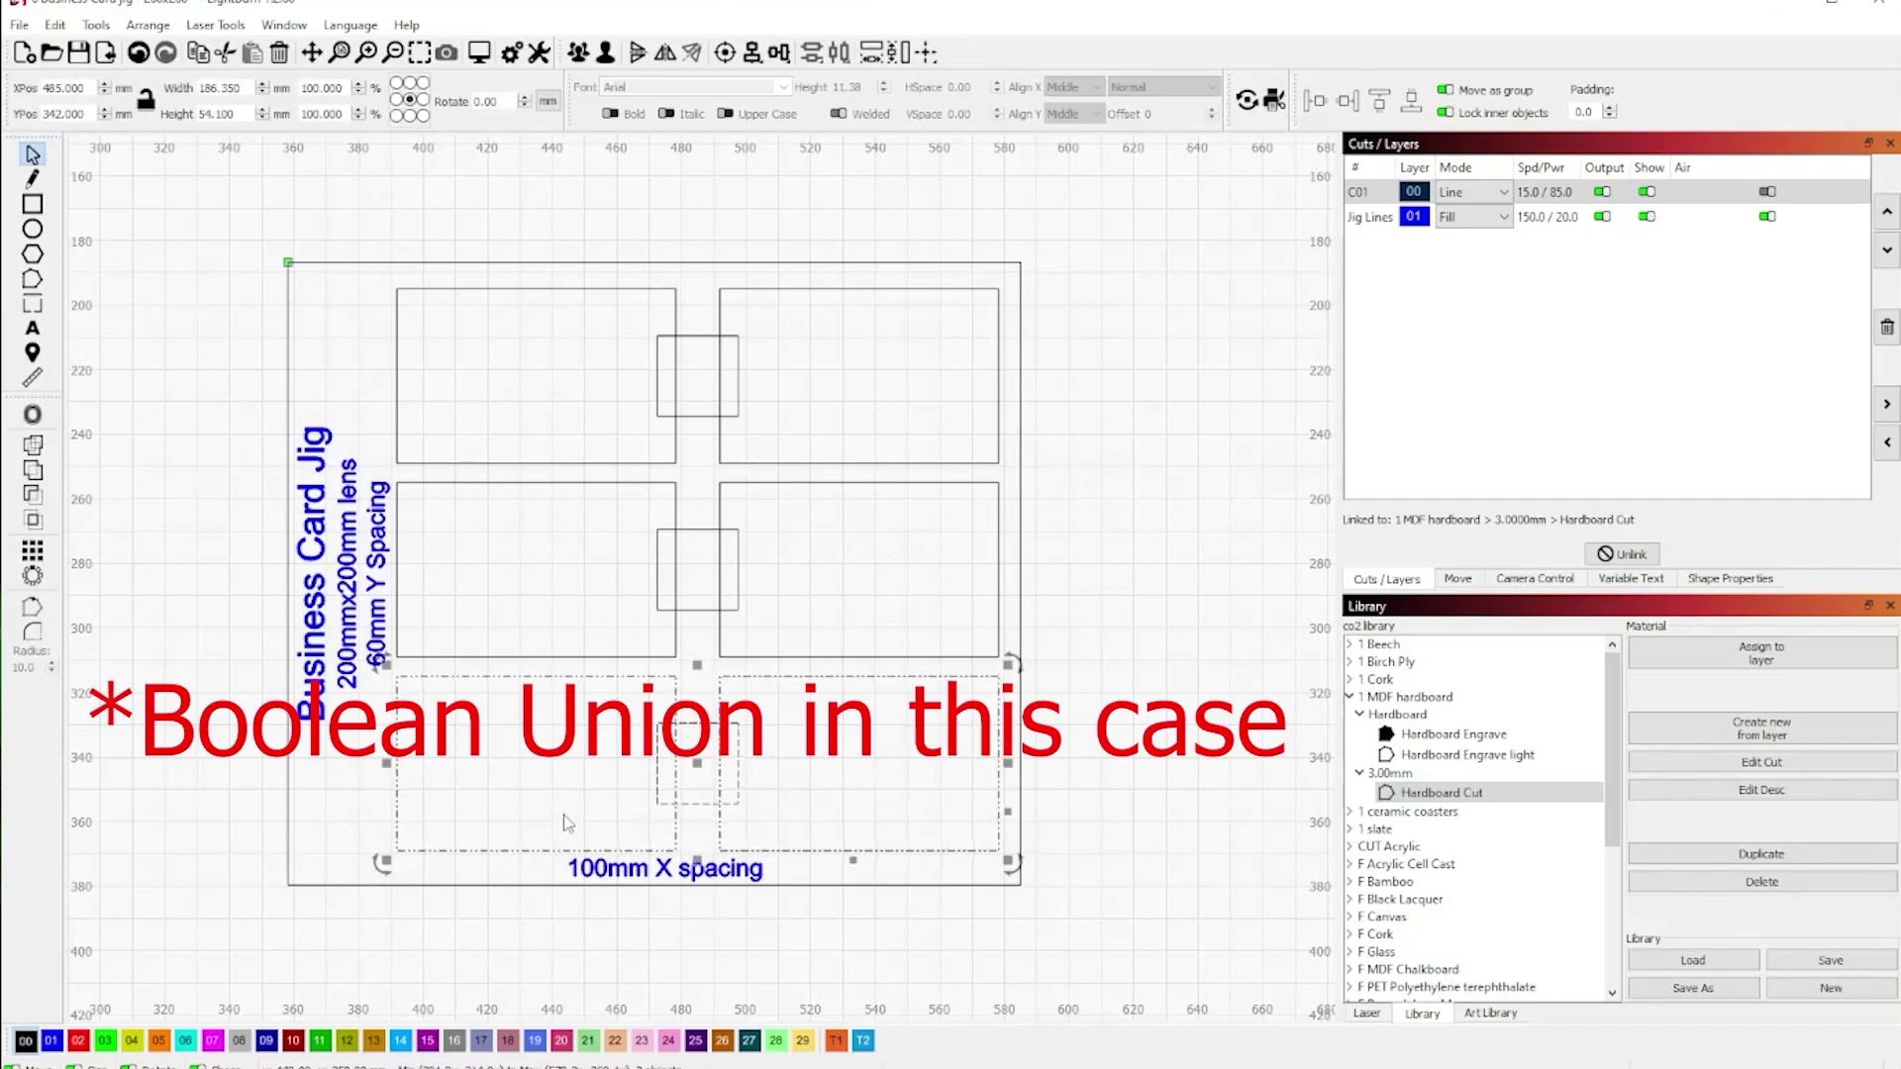
click(32, 473)
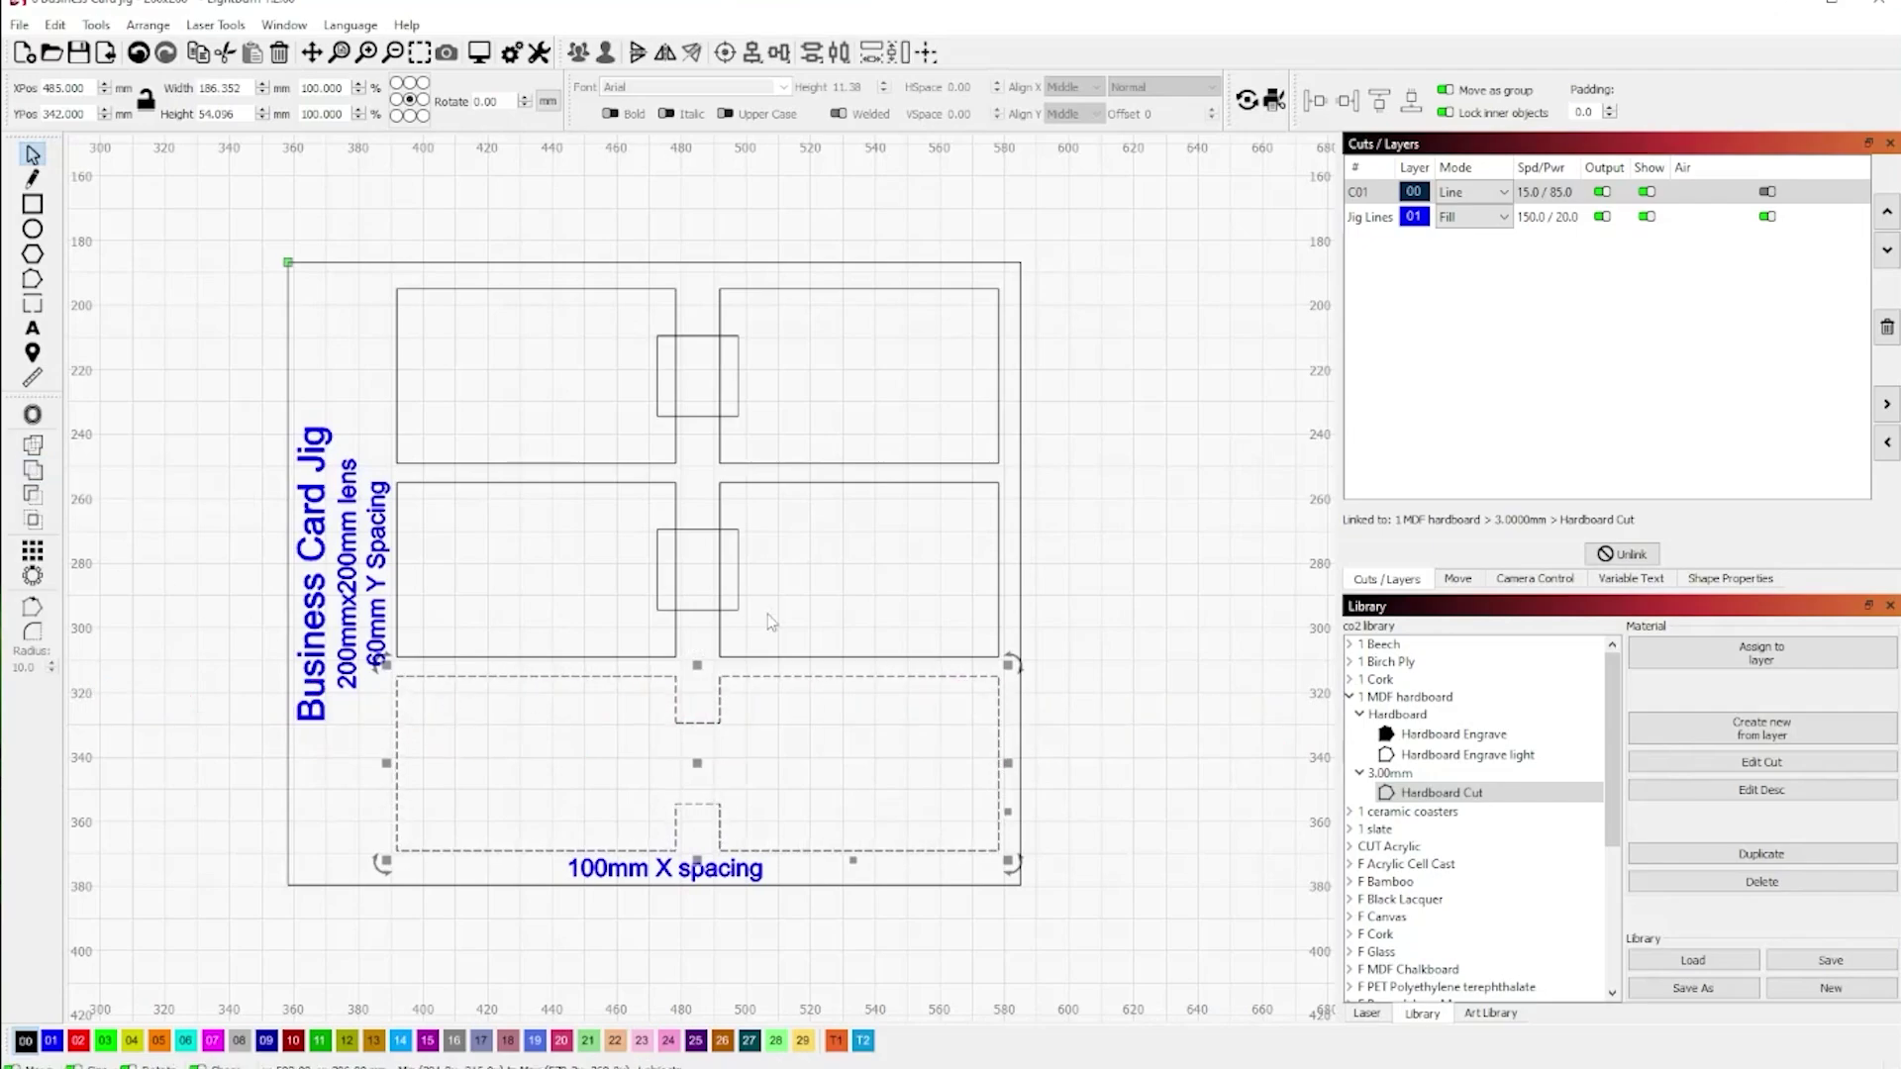
- Union the middle row's cutouts and square into one notched outline
drag(771, 621, 565, 548)
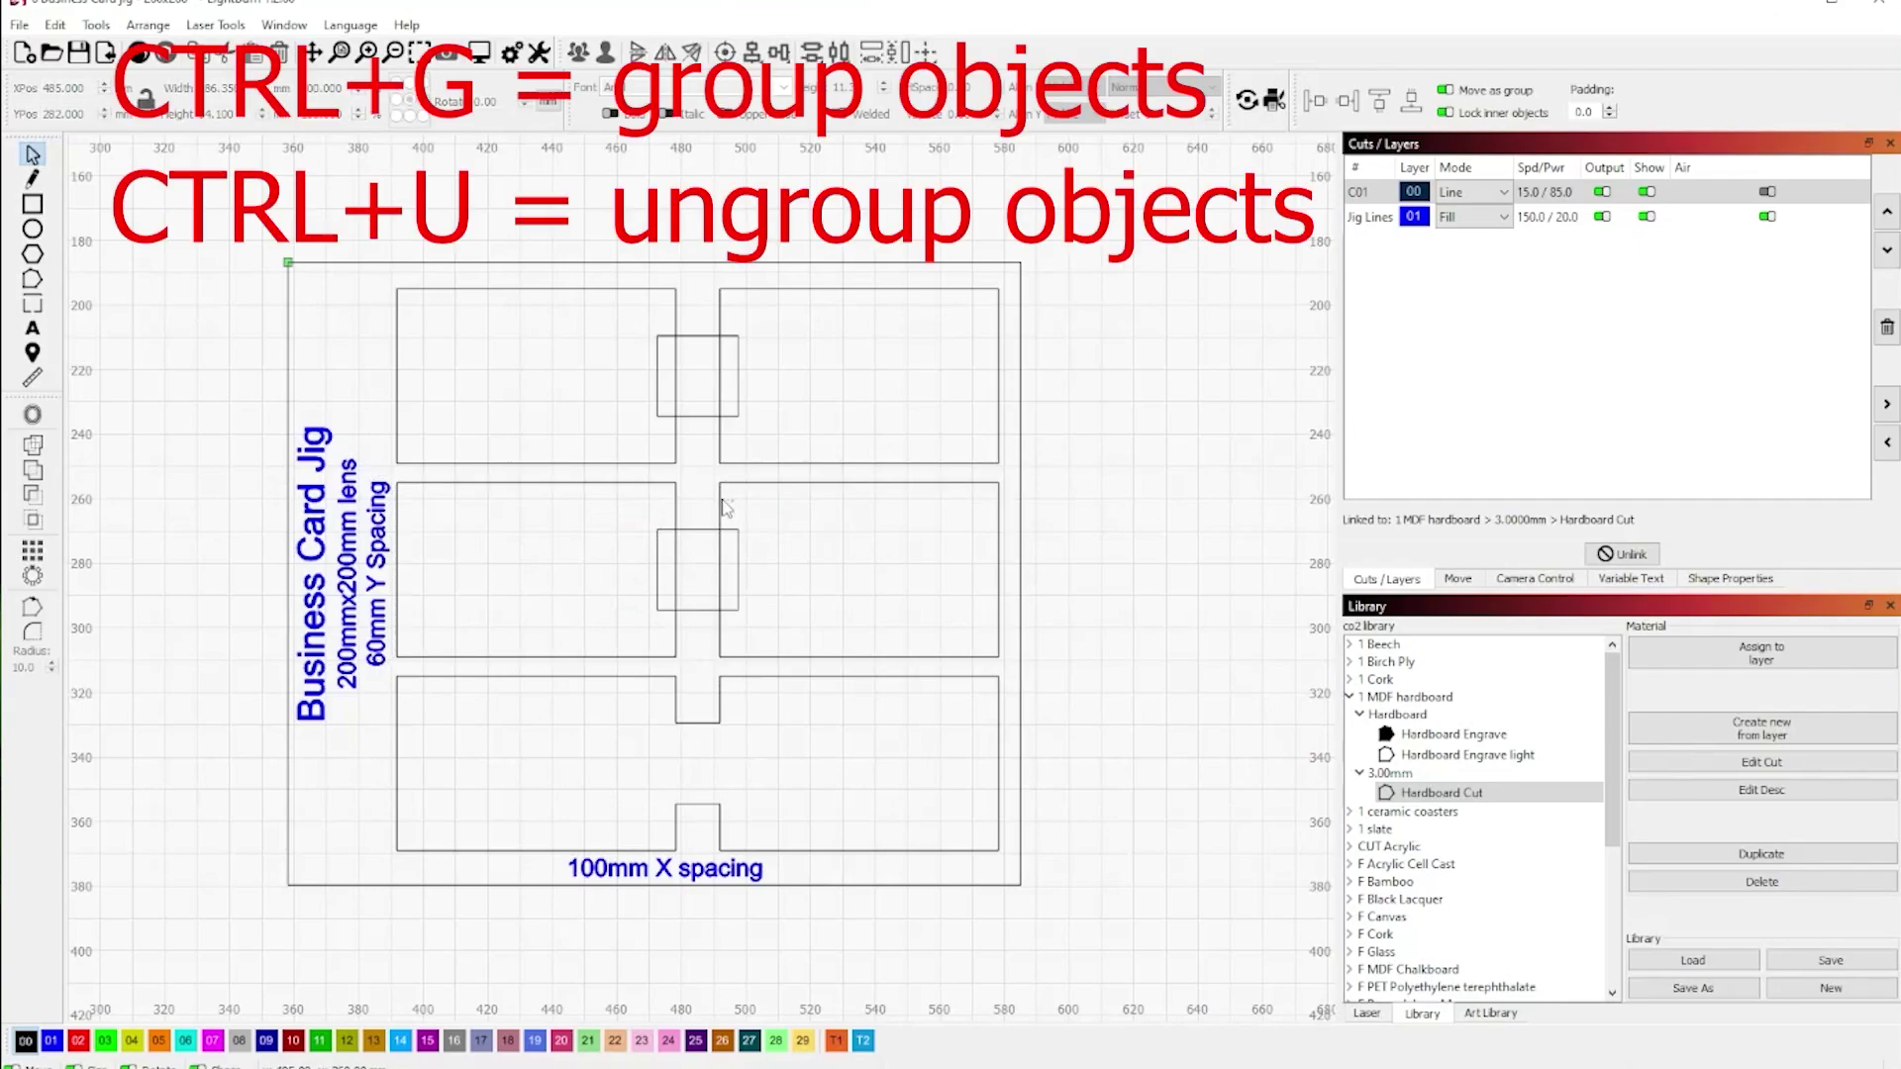
click(721, 508)
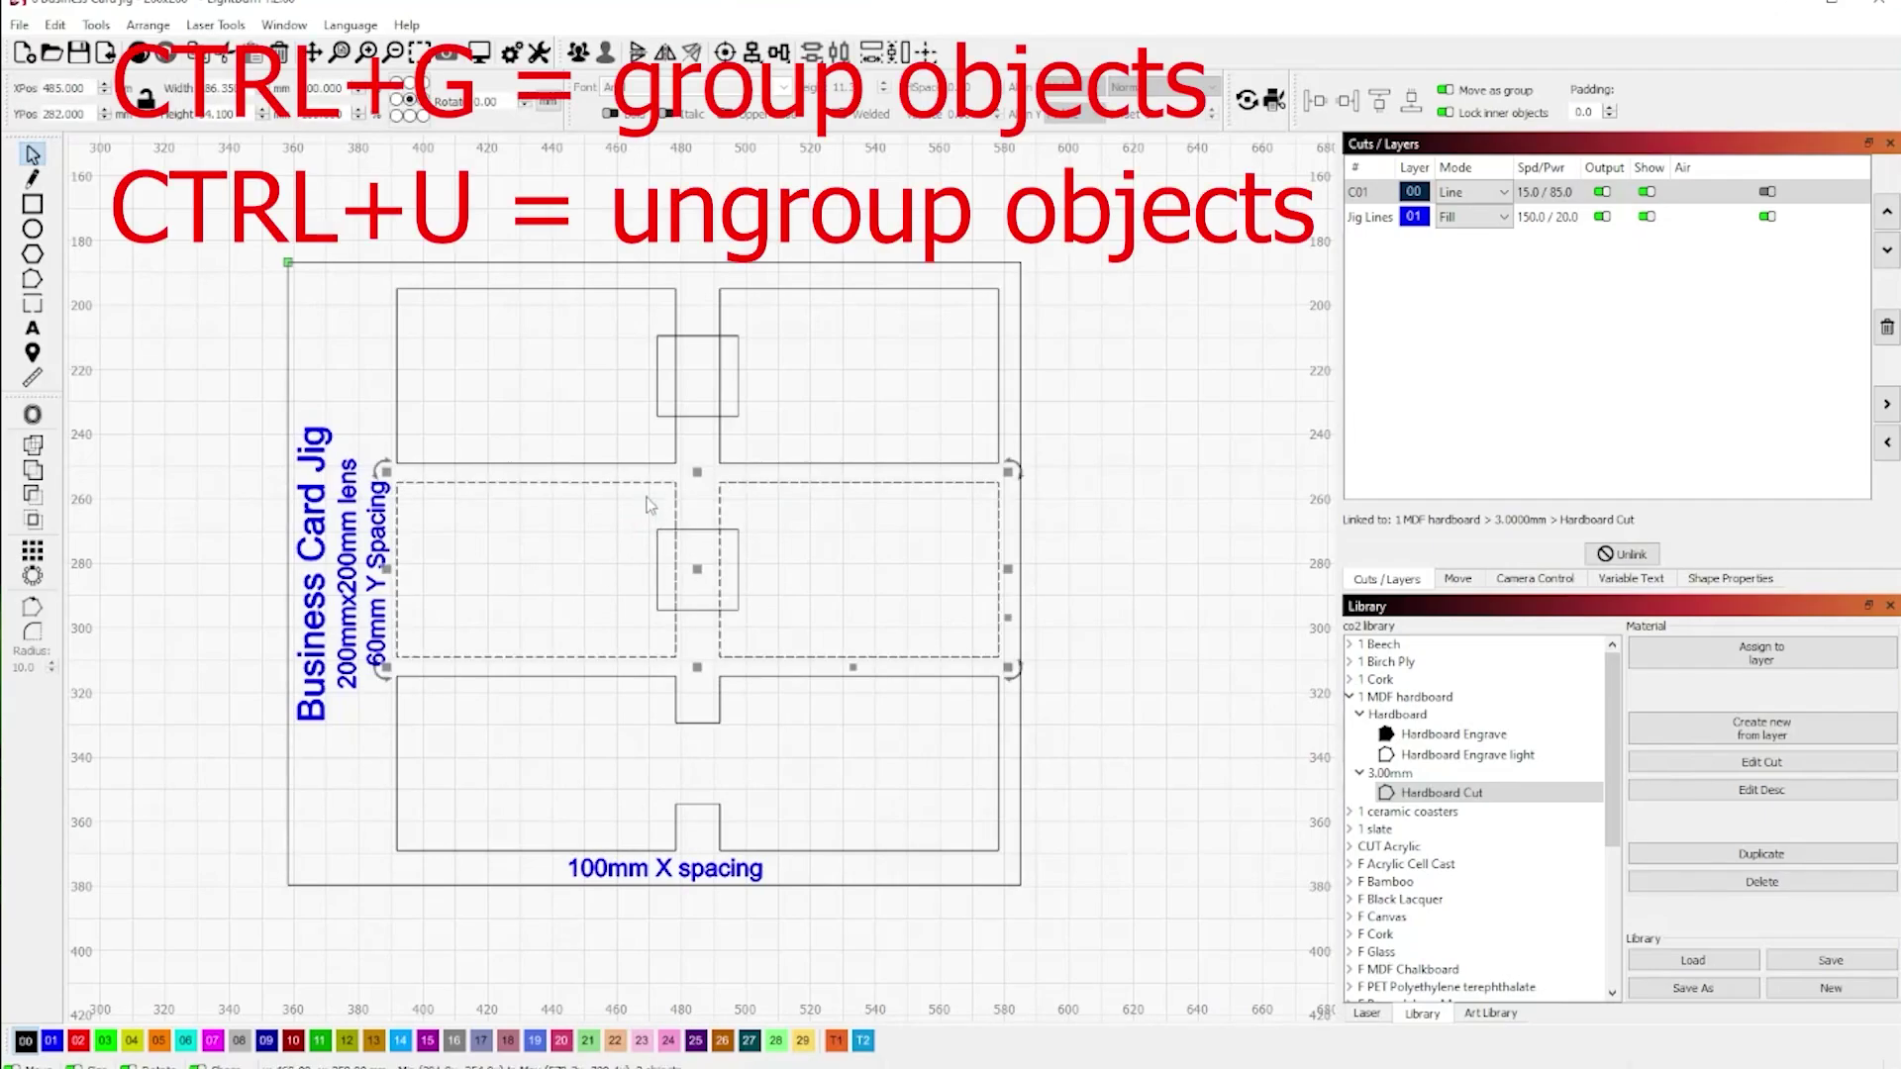
click(772, 450)
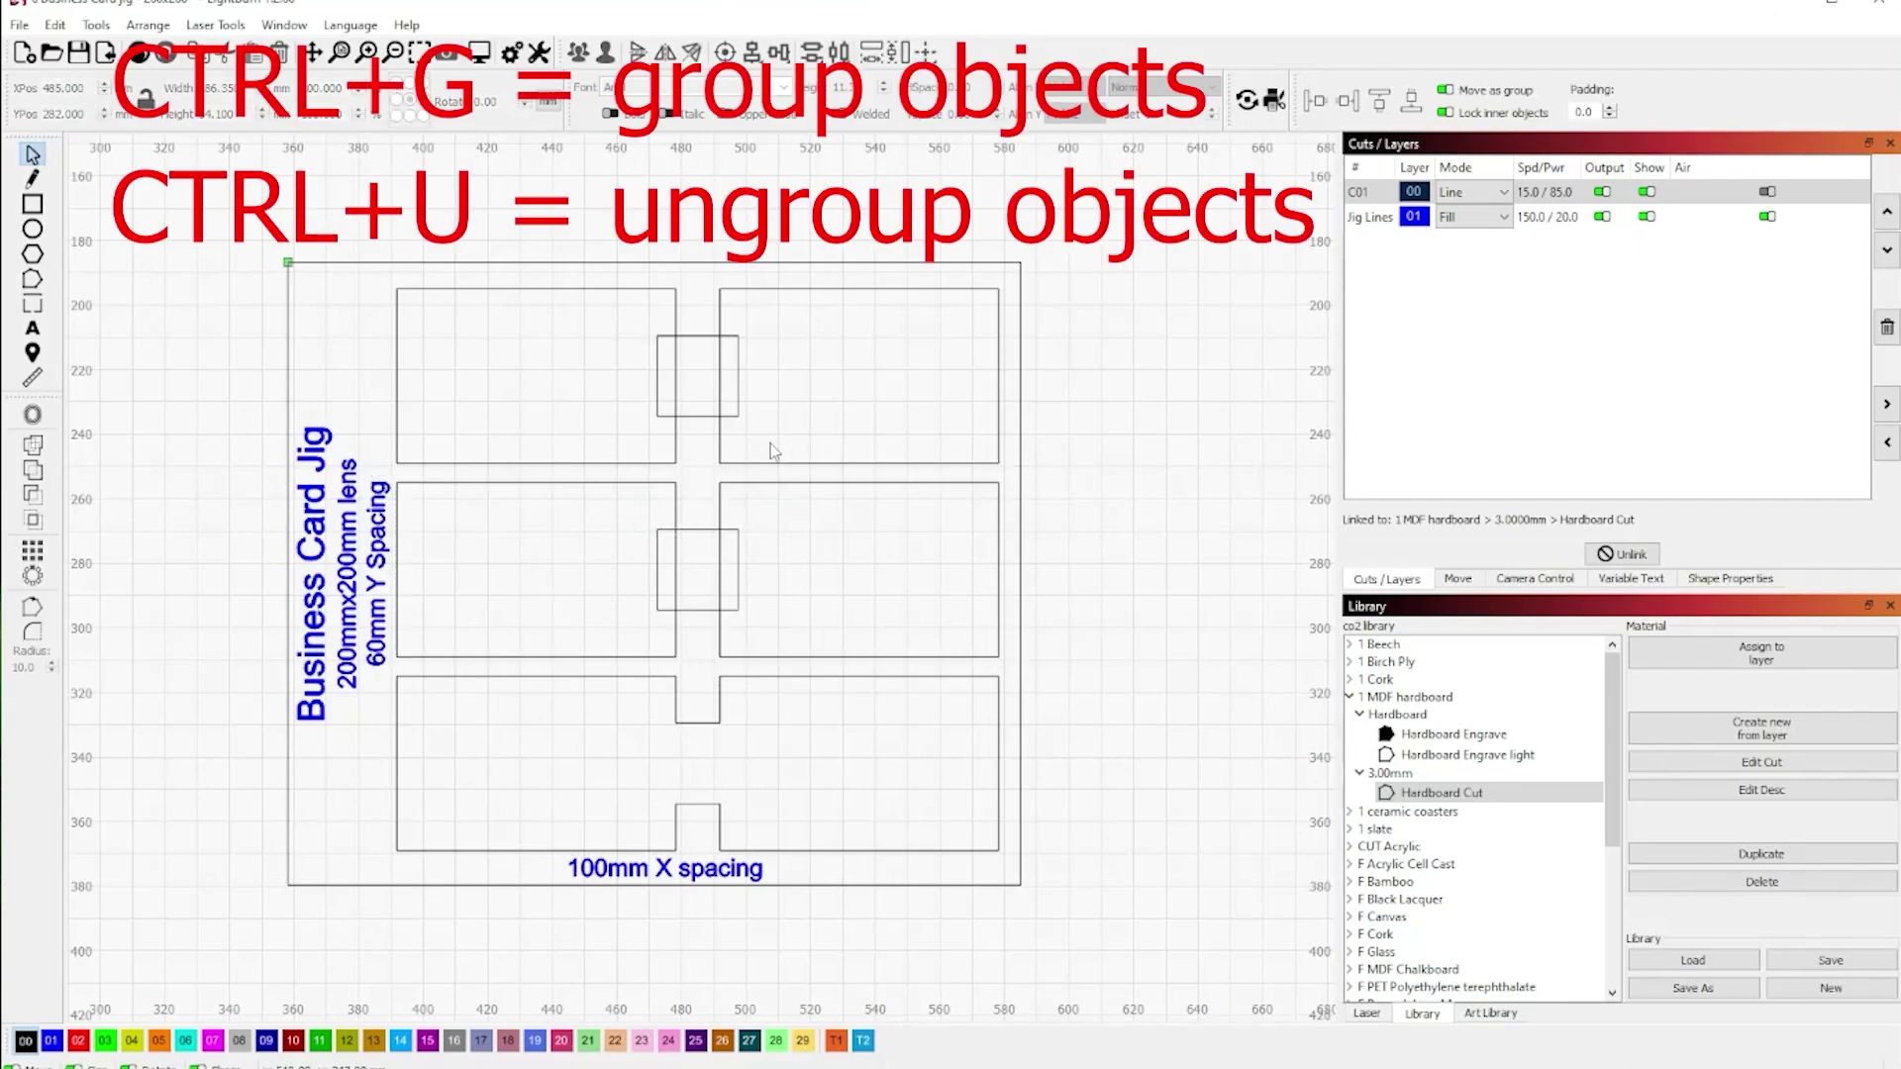
click(700, 458)
click(802, 640)
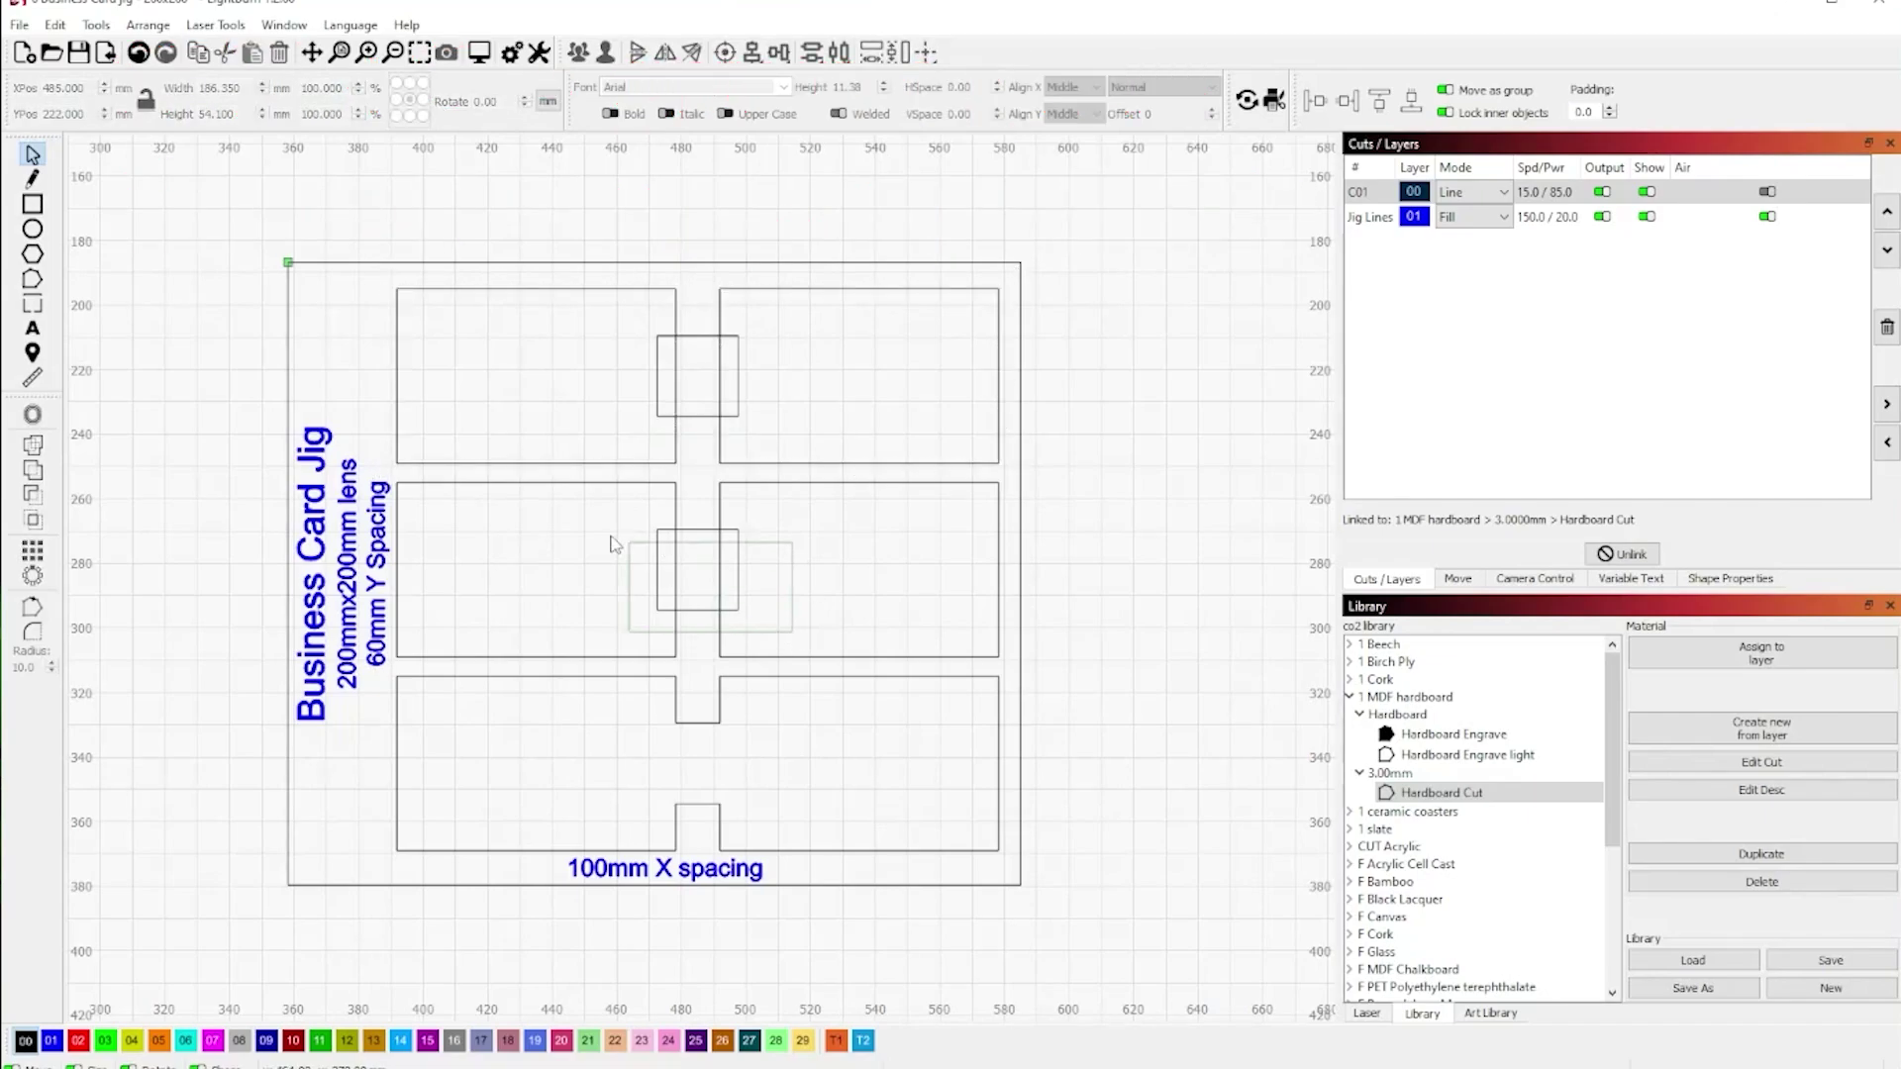
drag(612, 546, 602, 557)
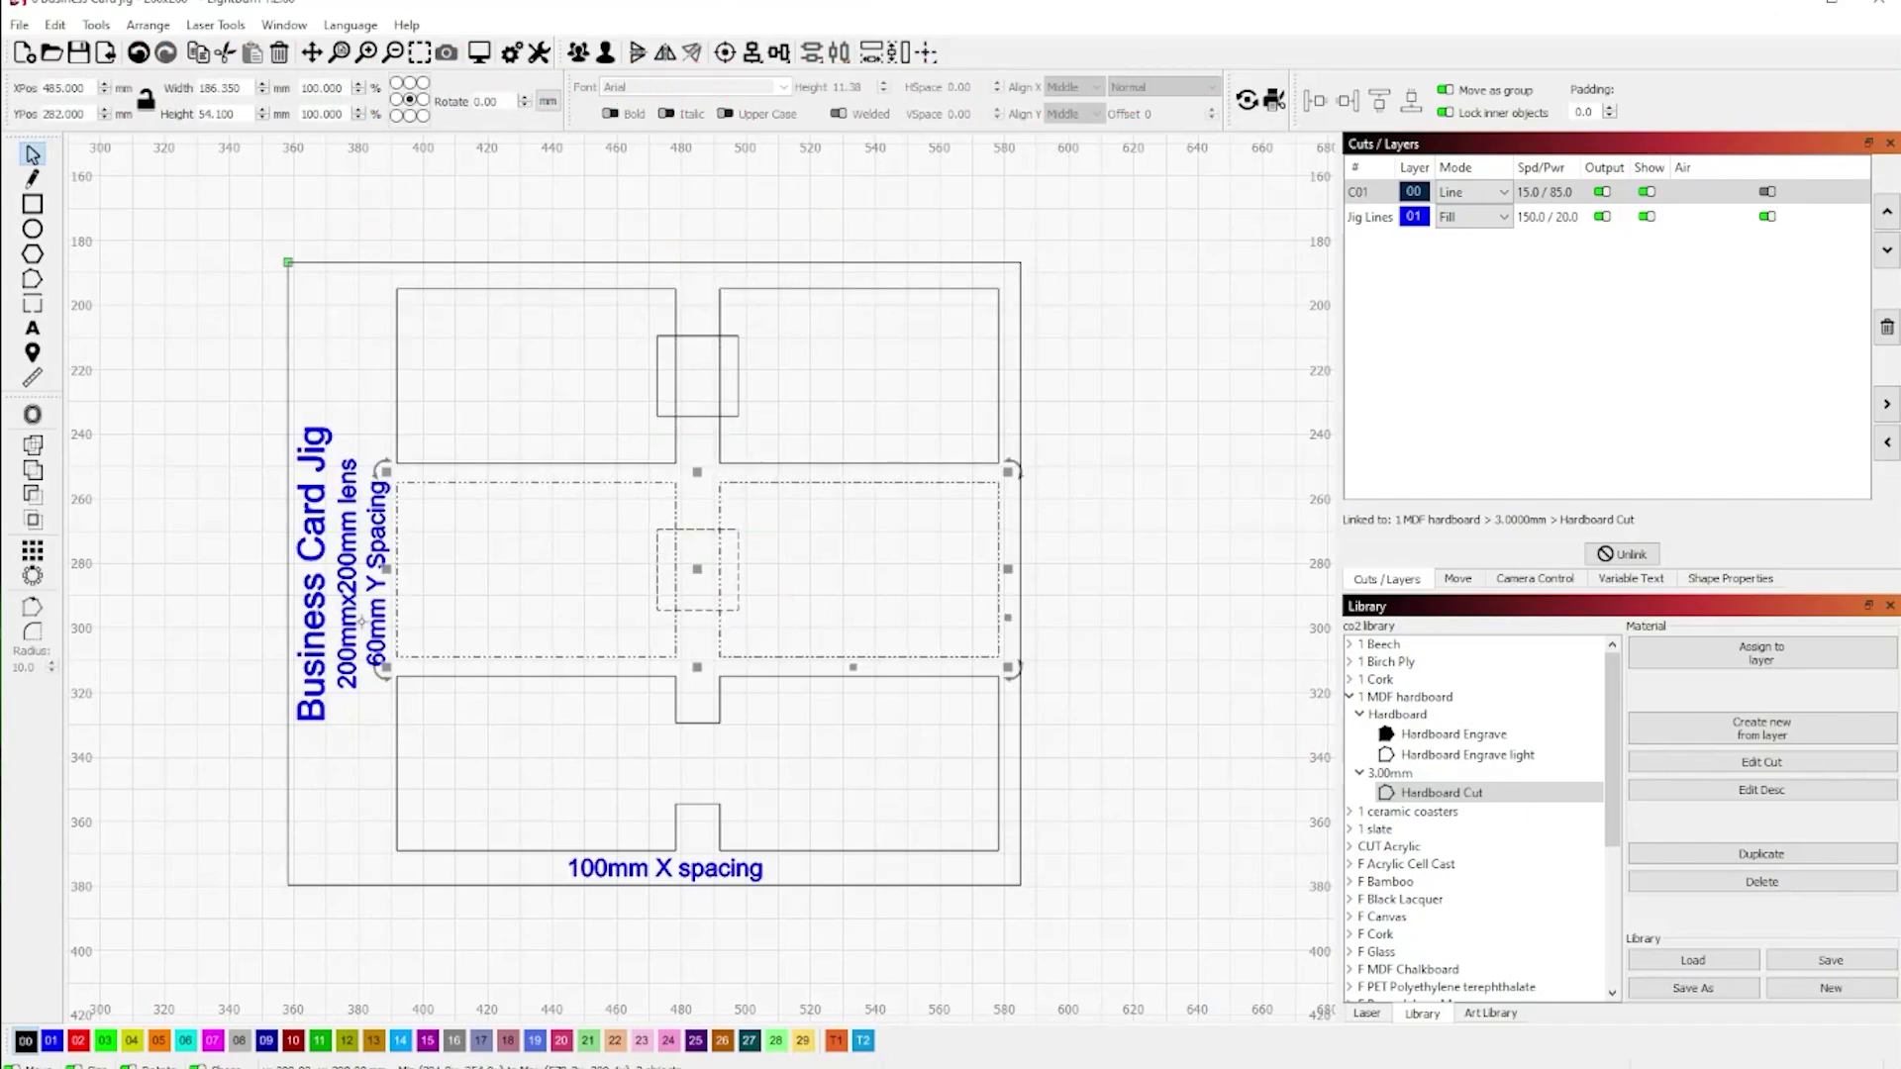
click(33, 471)
- Union the top row's cutouts and square into one notched outline
click(810, 442)
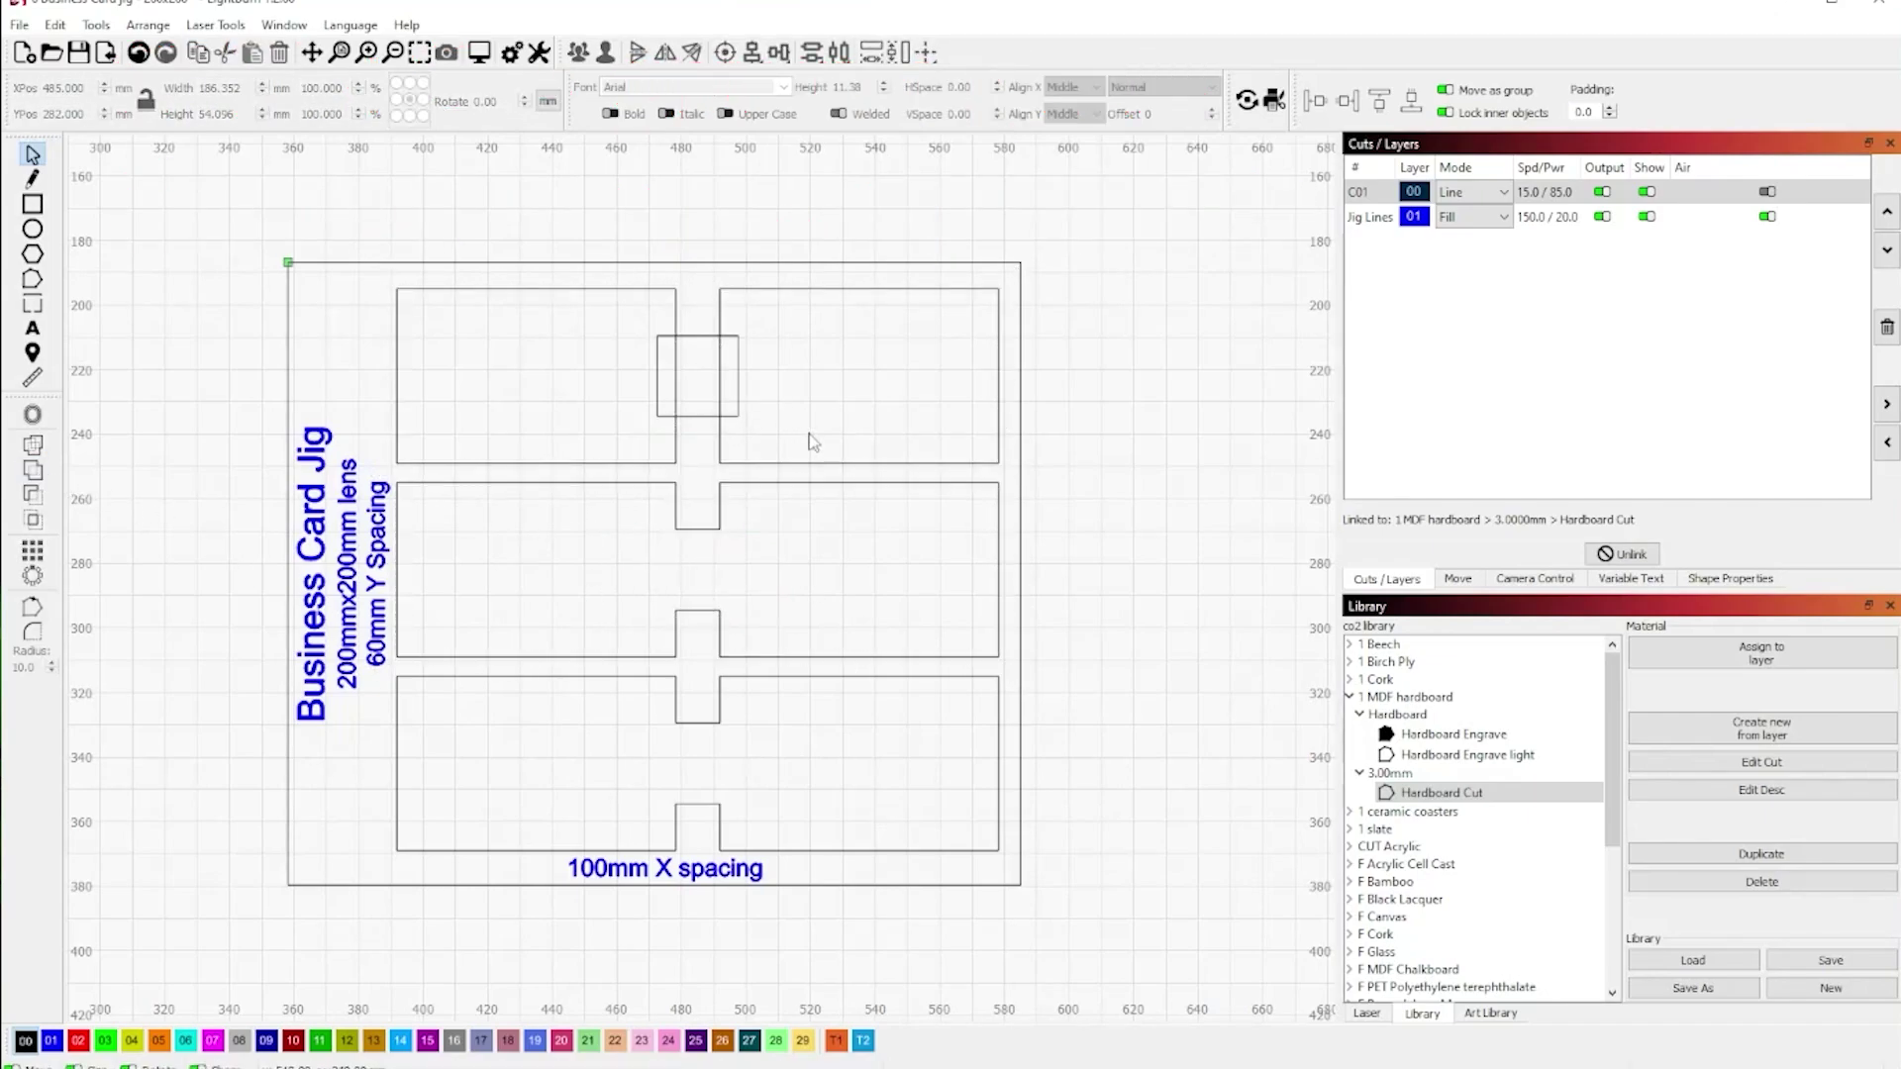
drag(736, 405, 618, 320)
click(33, 469)
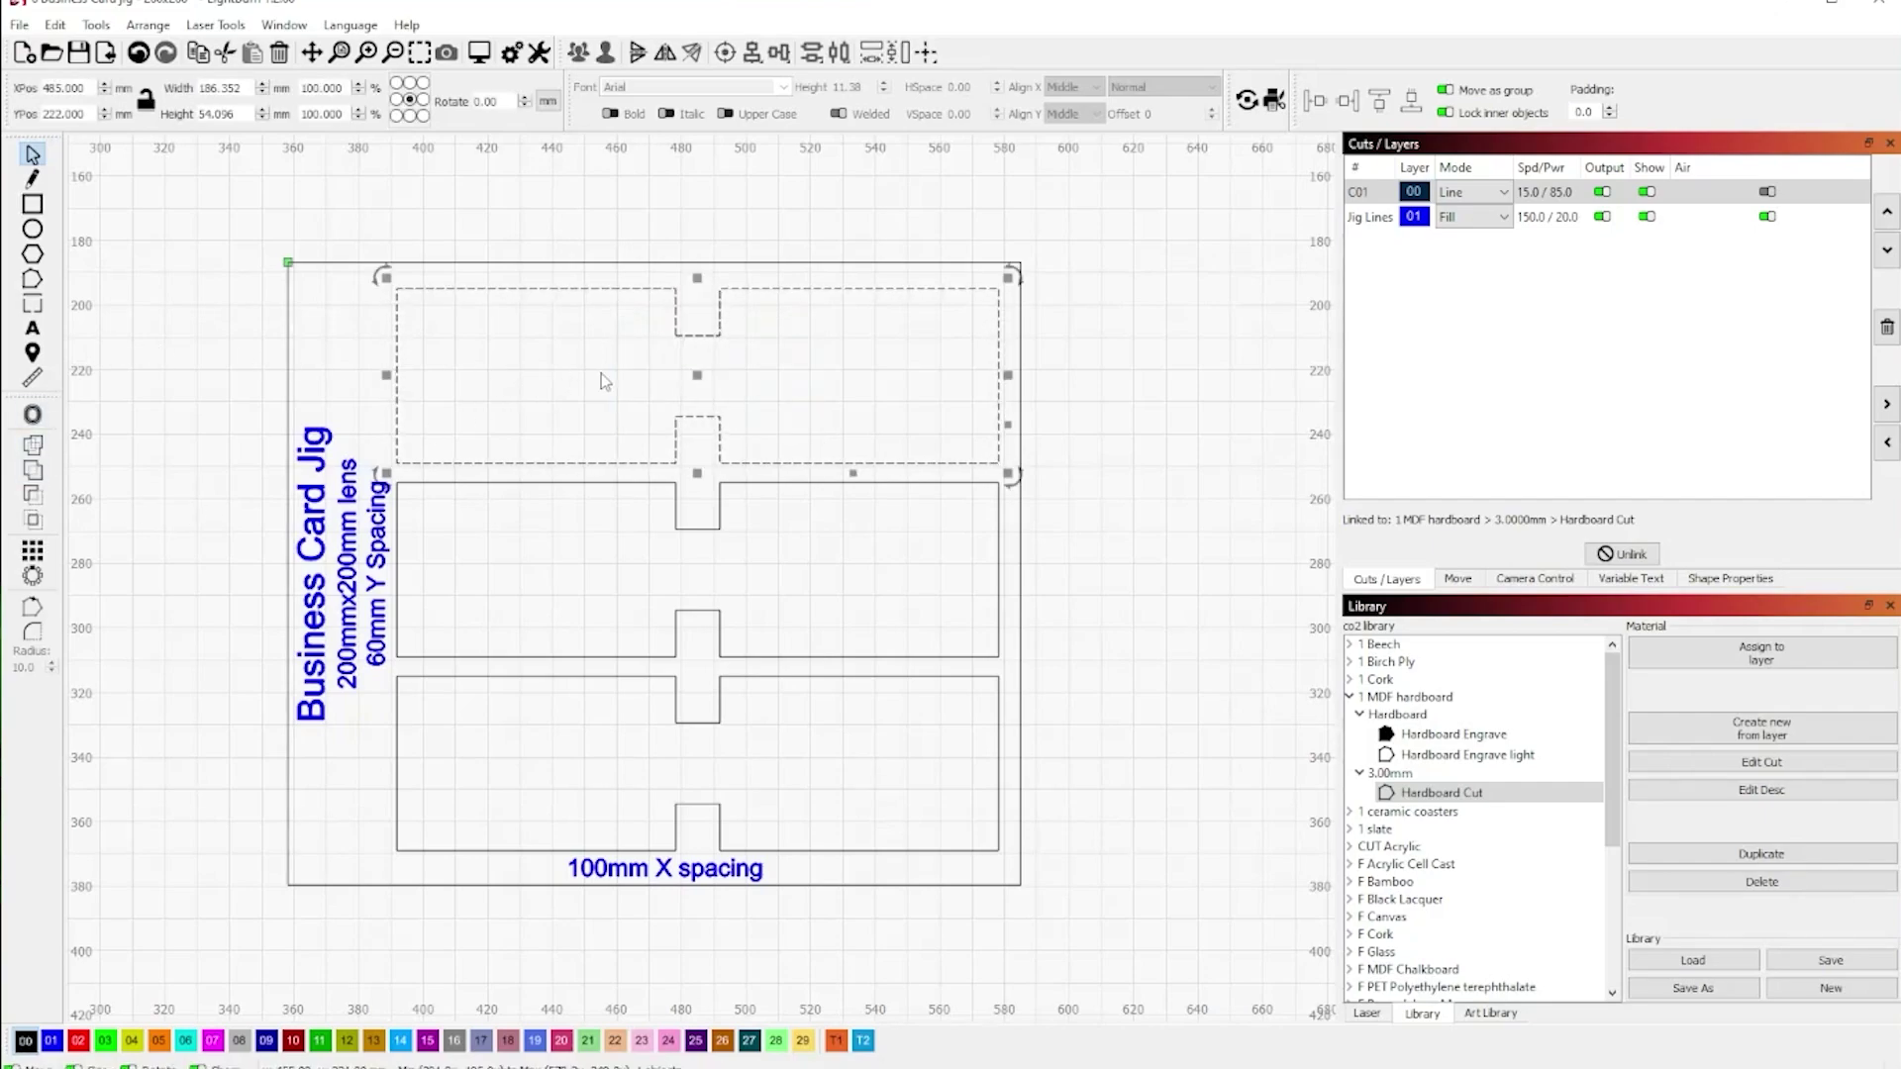